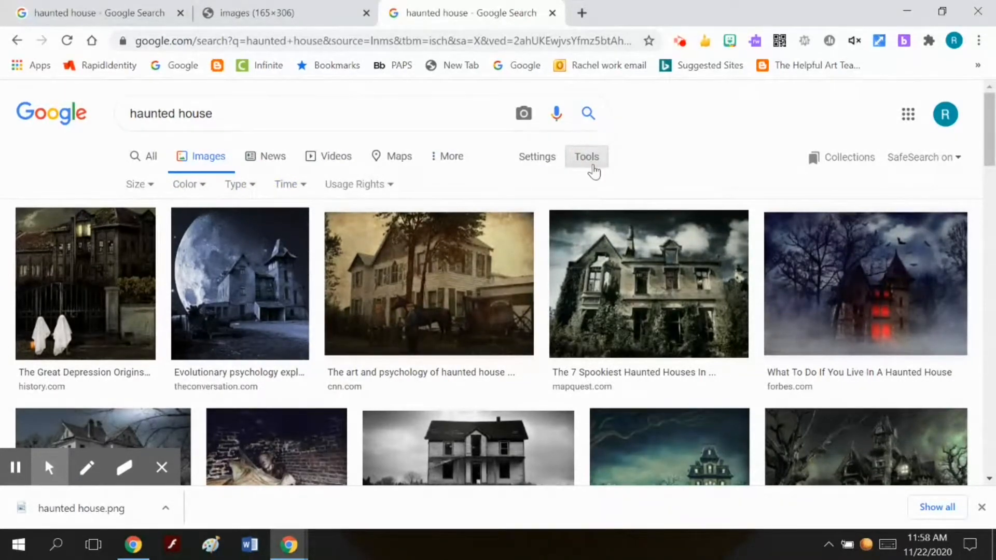
Step: Look through the unfiltered haunted house image results to compare the available pictures
{"action": "left_click", "coordinate": [251, 186]}
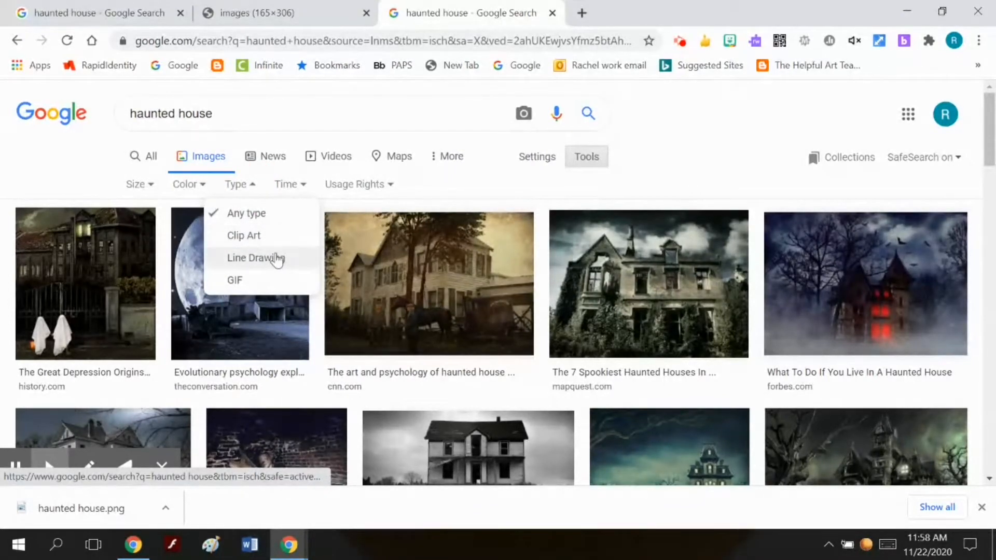
{"action": "scroll", "coordinate": [807, 356], "scroll_direction": "down", "scroll_amount": 5}
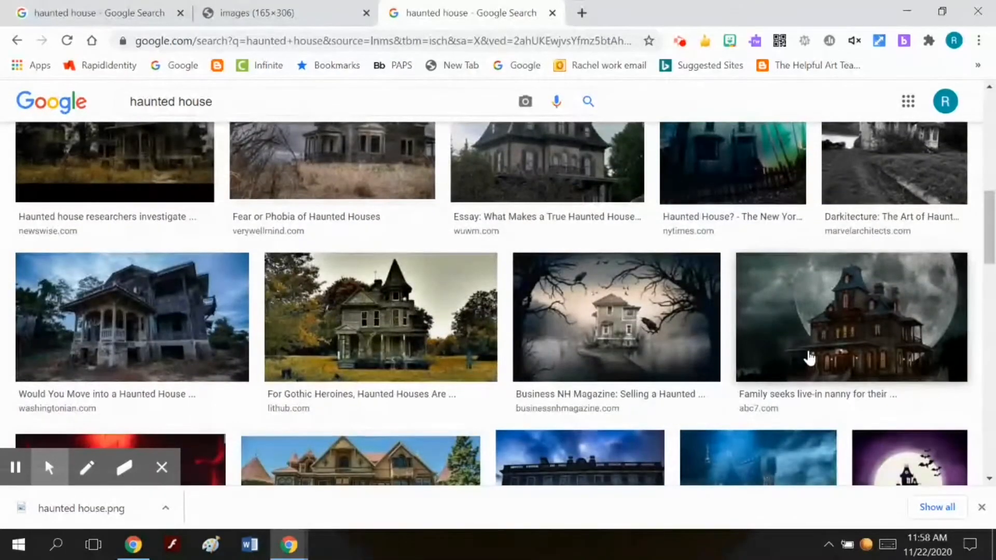
{"action": "scroll", "coordinate": [806, 356], "scroll_direction": "down", "scroll_amount": 5}
{"action": "scroll", "coordinate": [807, 357], "scroll_direction": "down", "scroll_amount": 10}
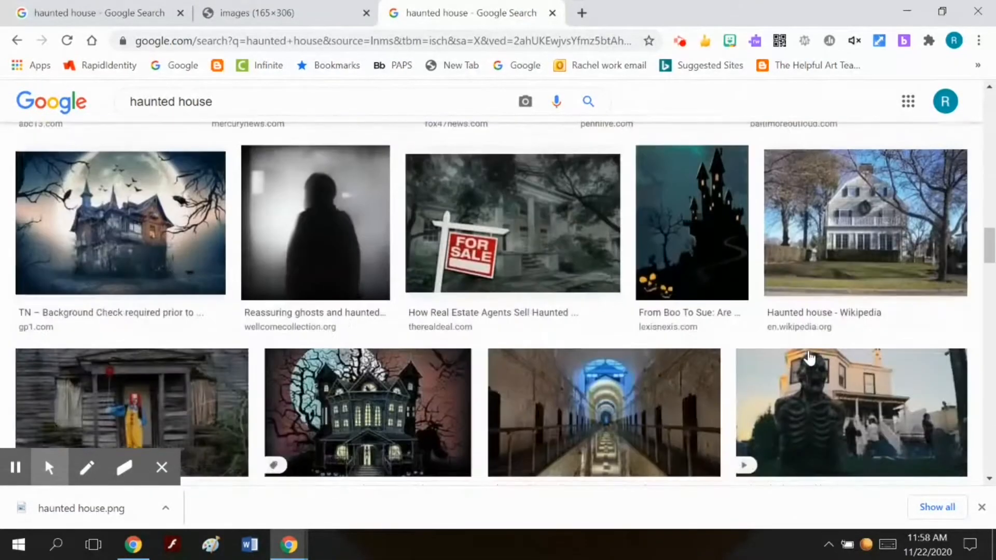
{"action": "scroll", "coordinate": [808, 357], "scroll_direction": "down", "scroll_amount": 10}
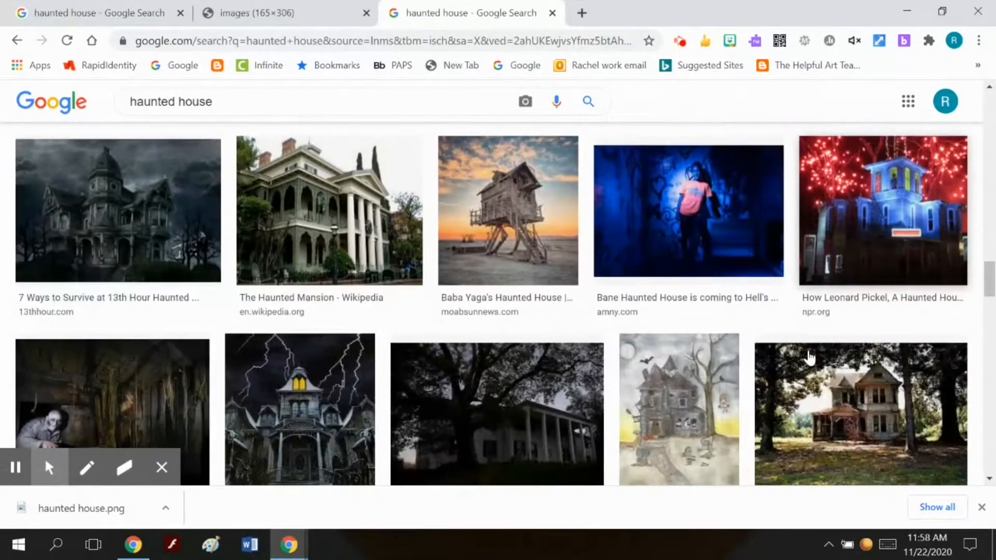
{"action": "scroll", "coordinate": [808, 356], "scroll_direction": "down", "scroll_amount": 5}
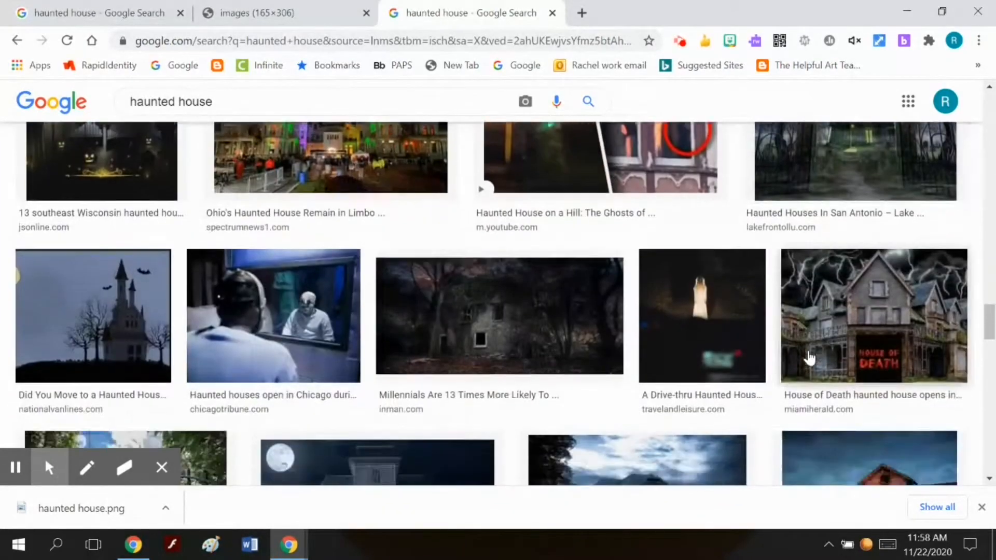
{"action": "scroll", "coordinate": [808, 357], "scroll_direction": "up", "scroll_amount": 4}
{"action": "scroll", "coordinate": [808, 356], "scroll_direction": "down", "scroll_amount": 10}
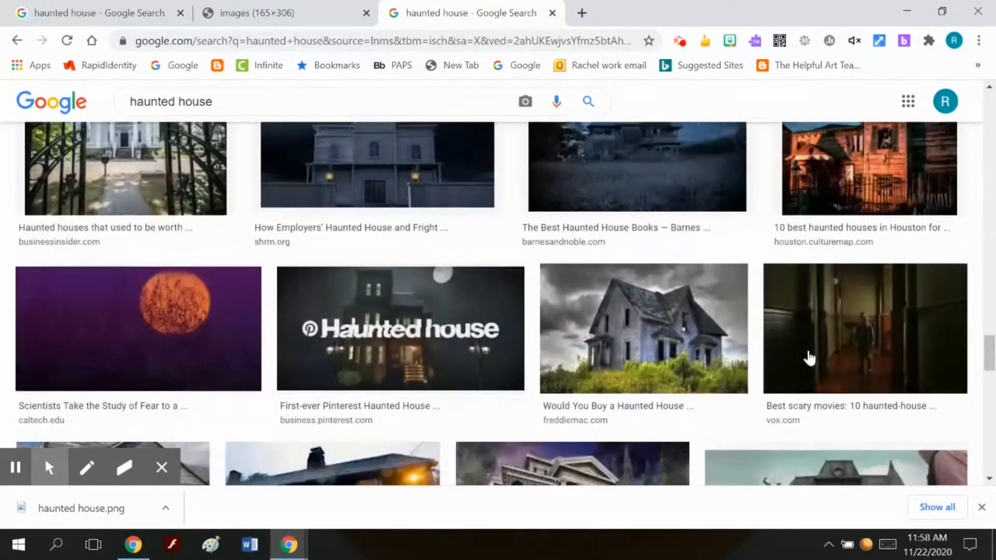
{"action": "scroll", "coordinate": [808, 356], "scroll_direction": "up", "scroll_amount": 1}
{"action": "scroll", "coordinate": [808, 357], "scroll_direction": "down", "scroll_amount": 11}
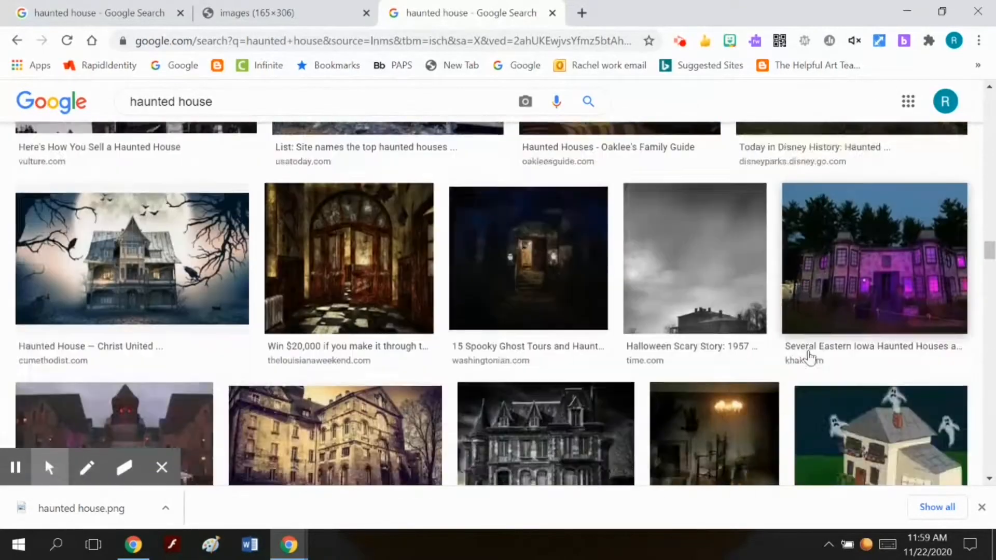
{"action": "scroll", "coordinate": [809, 357], "scroll_direction": "up", "scroll_amount": 3}
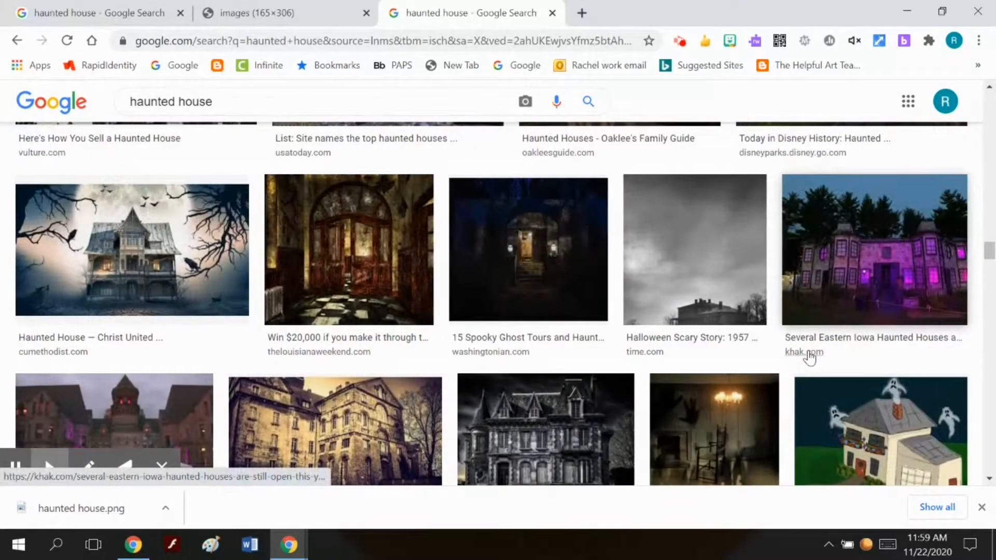
{"action": "scroll", "coordinate": [809, 357], "scroll_direction": "down", "scroll_amount": 5}
{"action": "scroll", "coordinate": [809, 357], "scroll_direction": "down", "scroll_amount": 5}
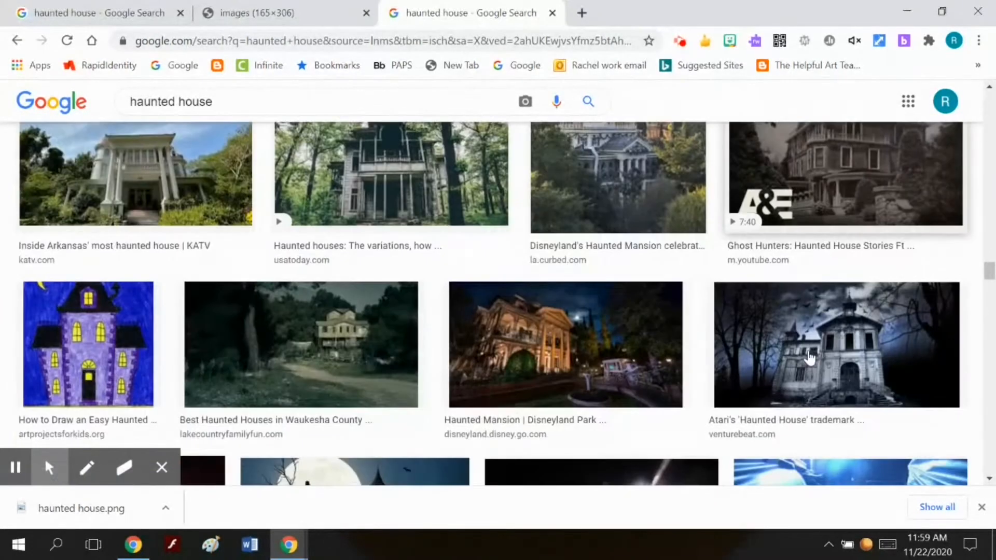
{"action": "scroll", "coordinate": [809, 357], "scroll_direction": "down", "scroll_amount": 4}
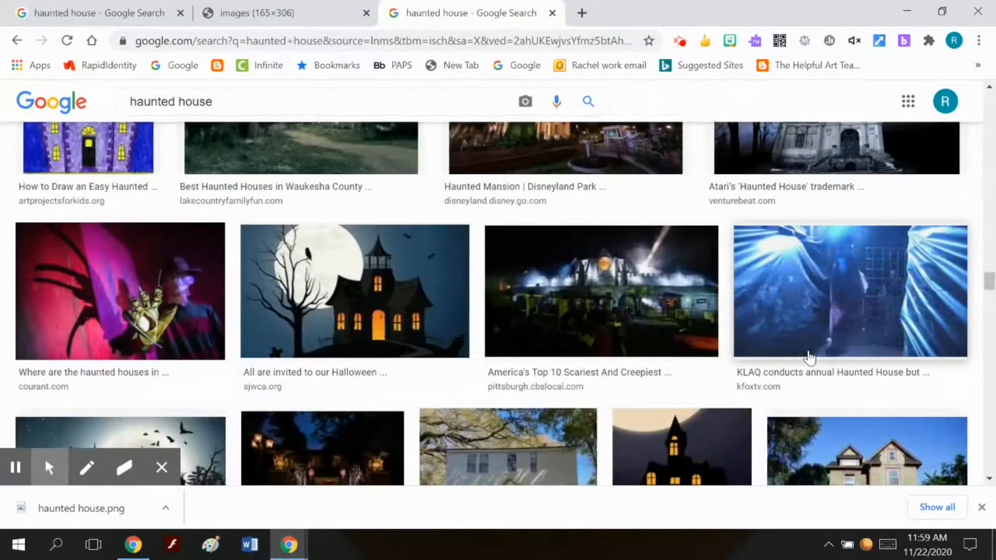
Step: Filter the haunted house image results by the Clip Art type
{"action": "scroll", "coordinate": [809, 357], "scroll_direction": "up", "scroll_amount": 20}
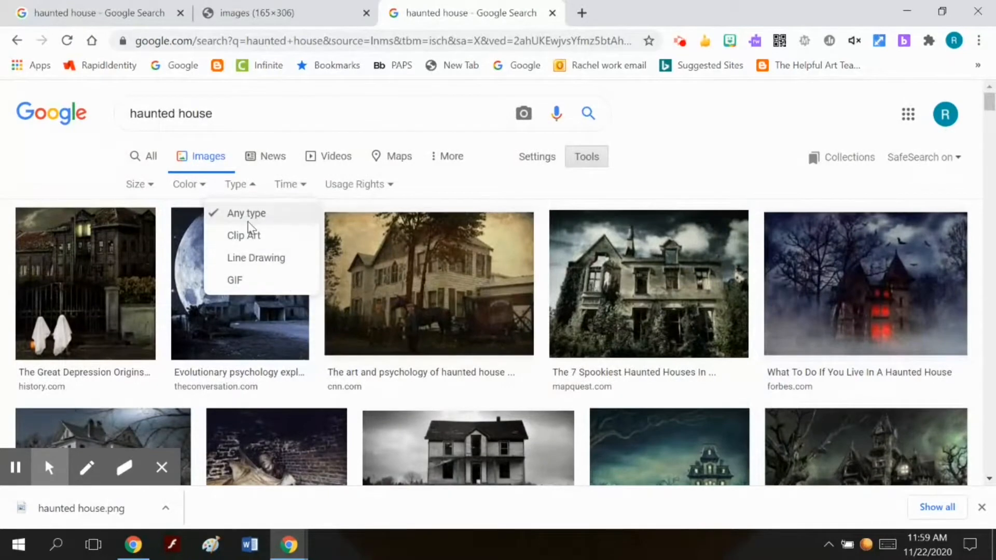
{"action": "left_click", "coordinate": [247, 238]}
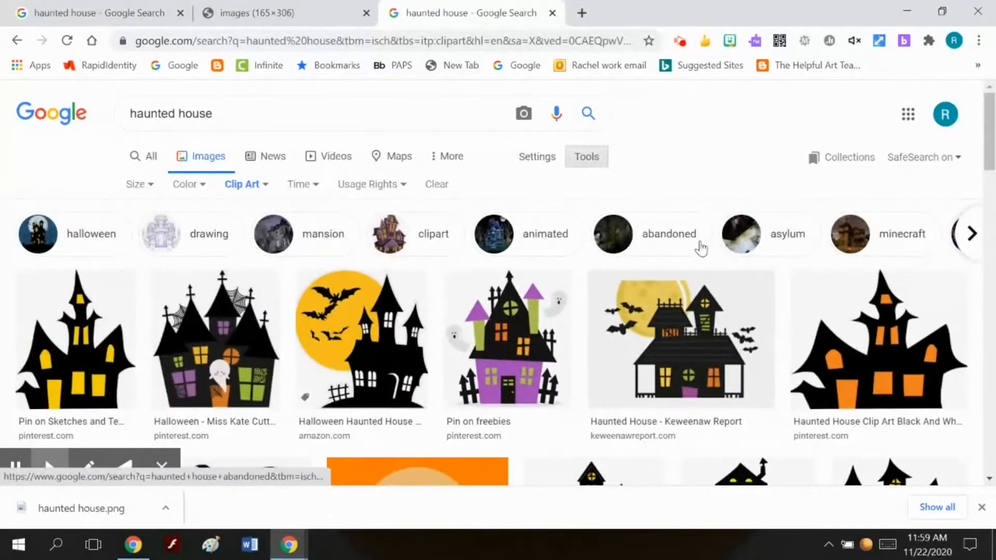
Step: Find the FlyClipart black haunted house with a yellow moon and open its image in a new tab for viewing
{"action": "scroll", "coordinate": [733, 379], "scroll_direction": "down", "scroll_amount": 4}
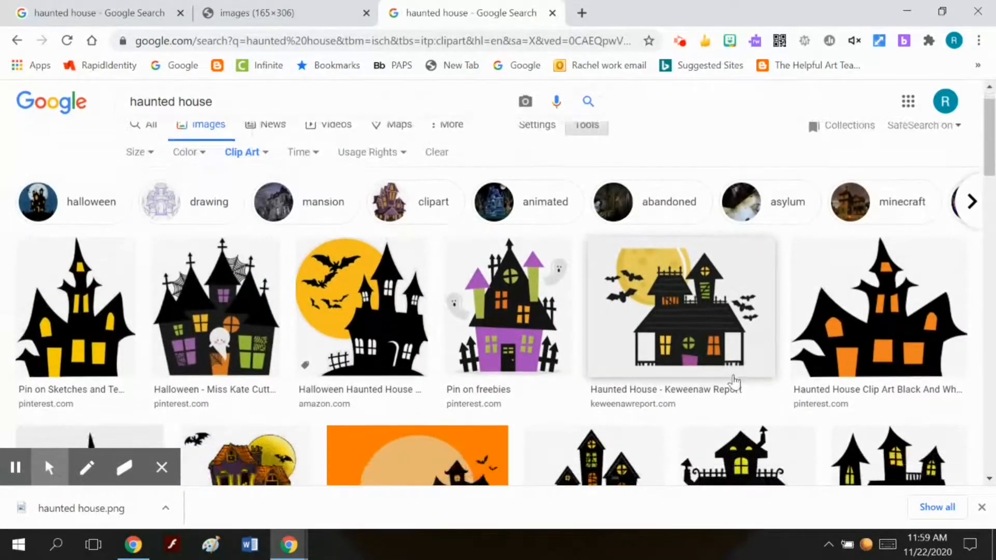
{"action": "scroll", "coordinate": [734, 382], "scroll_direction": "down", "scroll_amount": 3}
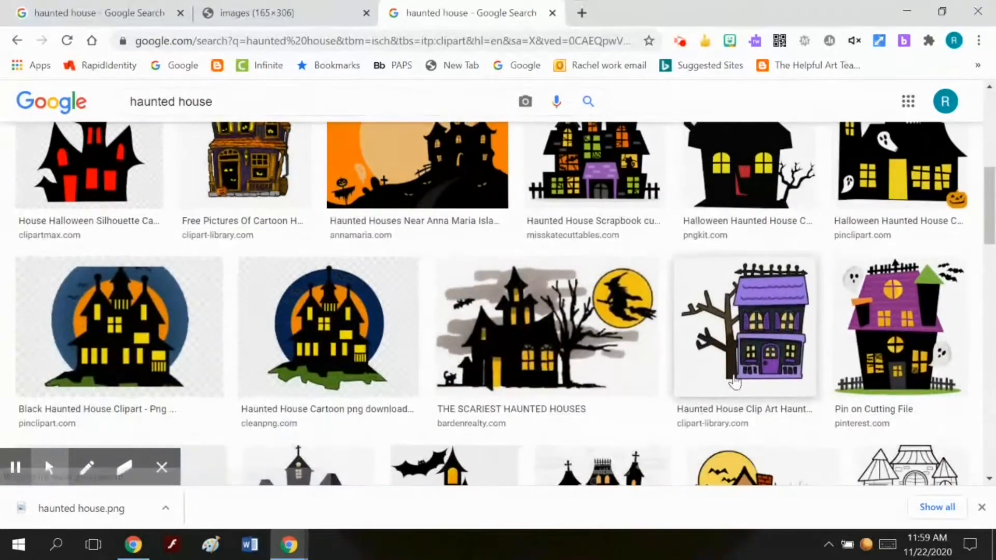
{"action": "scroll", "coordinate": [734, 382], "scroll_direction": "up", "scroll_amount": 2}
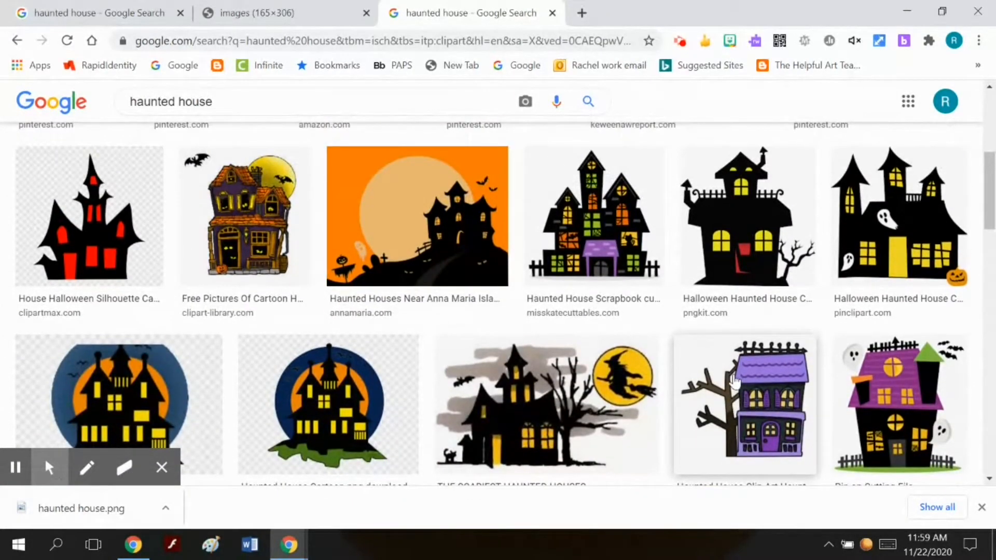
{"action": "scroll", "coordinate": [734, 381], "scroll_direction": "down", "scroll_amount": 6}
{"action": "scroll", "coordinate": [735, 383], "scroll_direction": "down", "scroll_amount": 4}
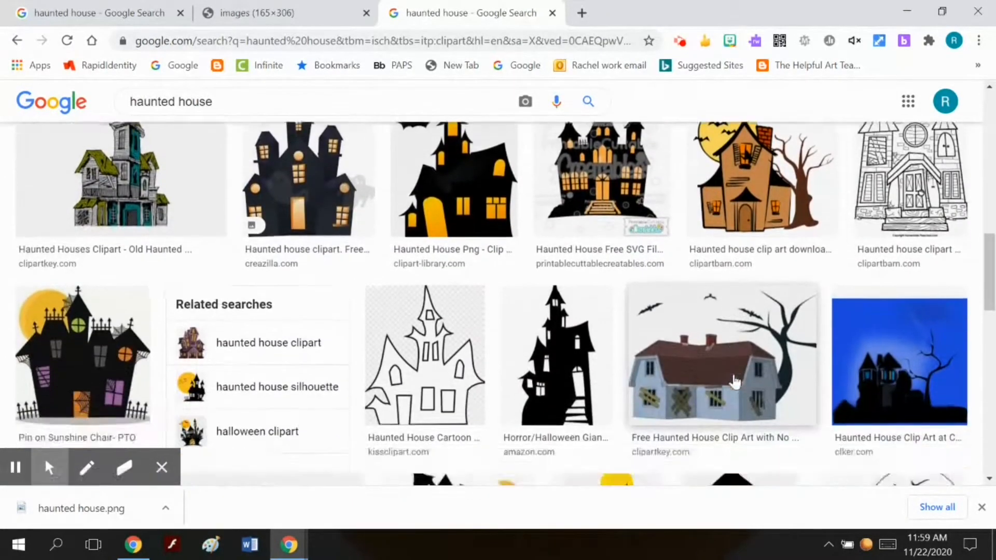
{"action": "scroll", "coordinate": [734, 382], "scroll_direction": "down", "scroll_amount": 3}
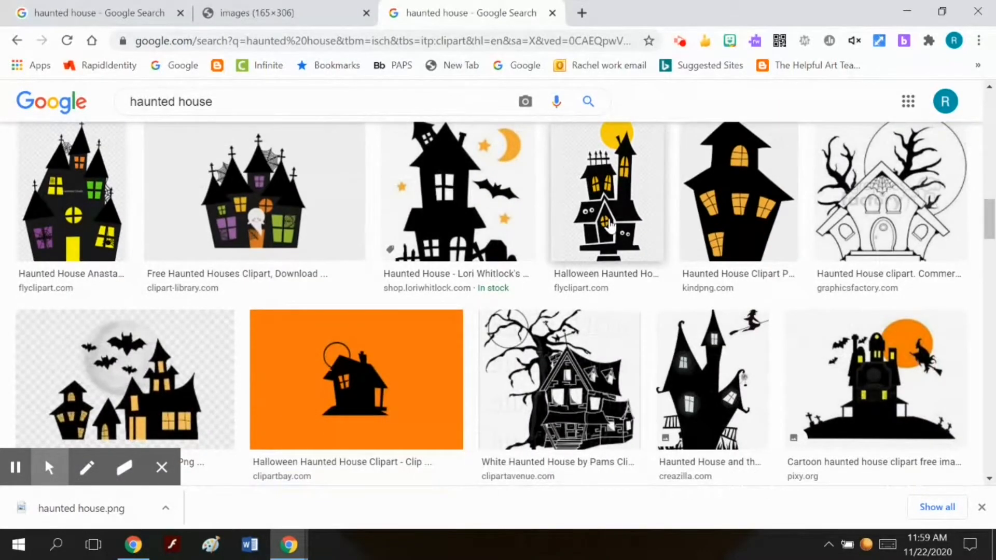
{"action": "left_click", "coordinate": [610, 226]}
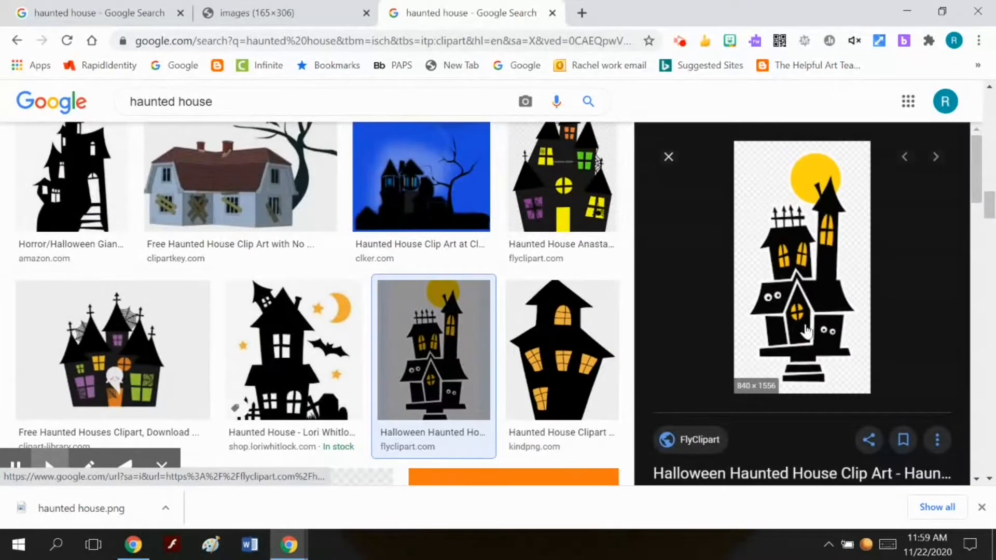
{"action": "right_click", "coordinate": [805, 331]}
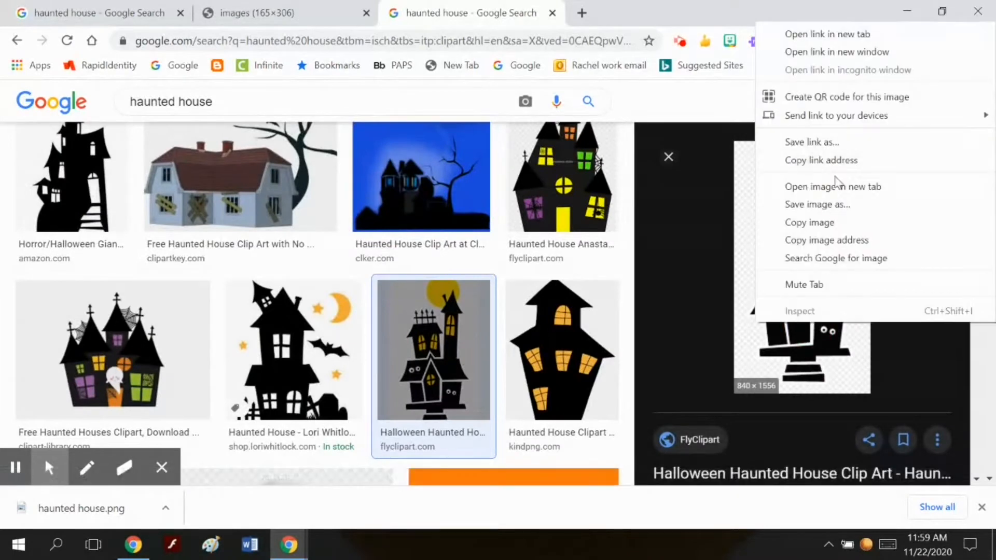
{"action": "left_click", "coordinate": [837, 186]}
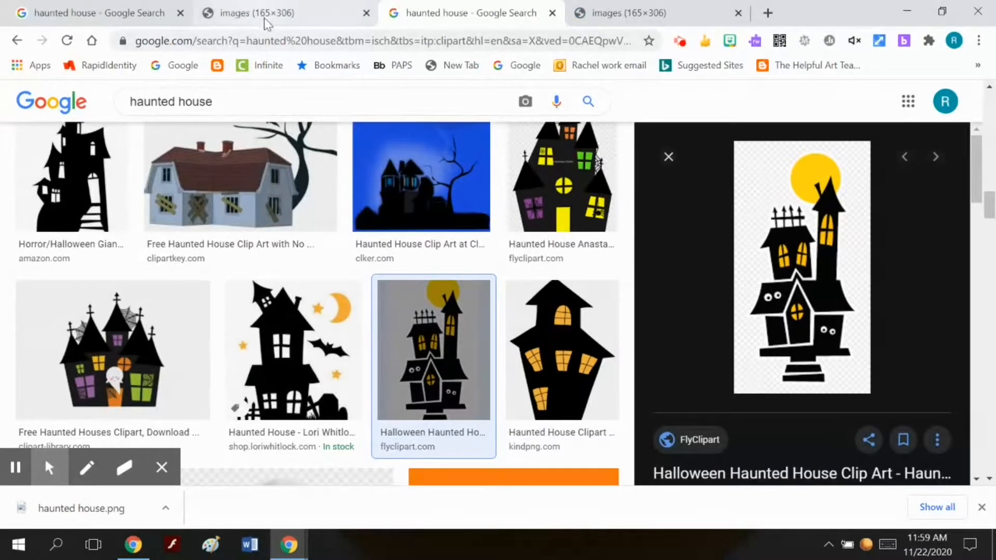
{"action": "left_click", "coordinate": [674, 14]}
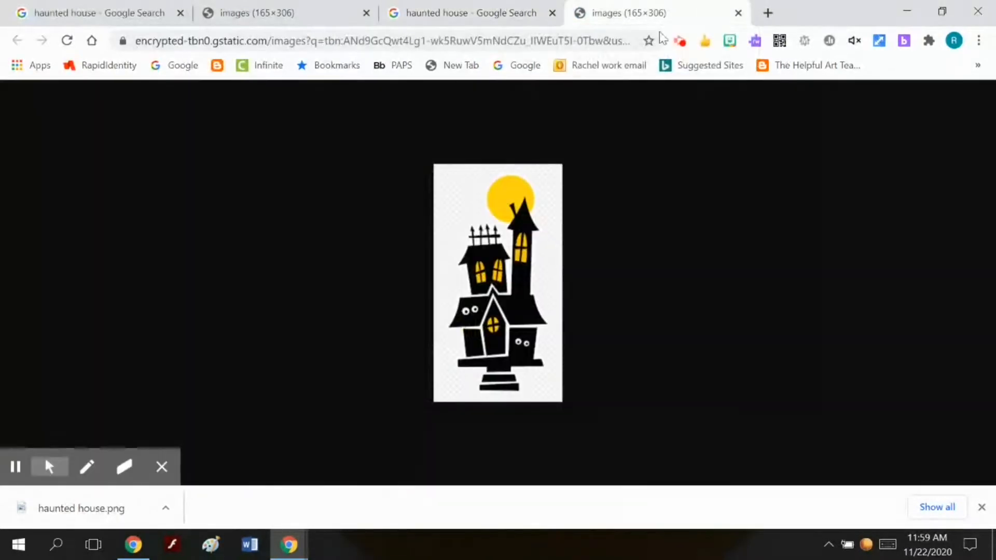
Step: Save the opened clip art image to Downloads as haunted house.png, replacing the existing file
{"action": "right_click", "coordinate": [502, 275]}
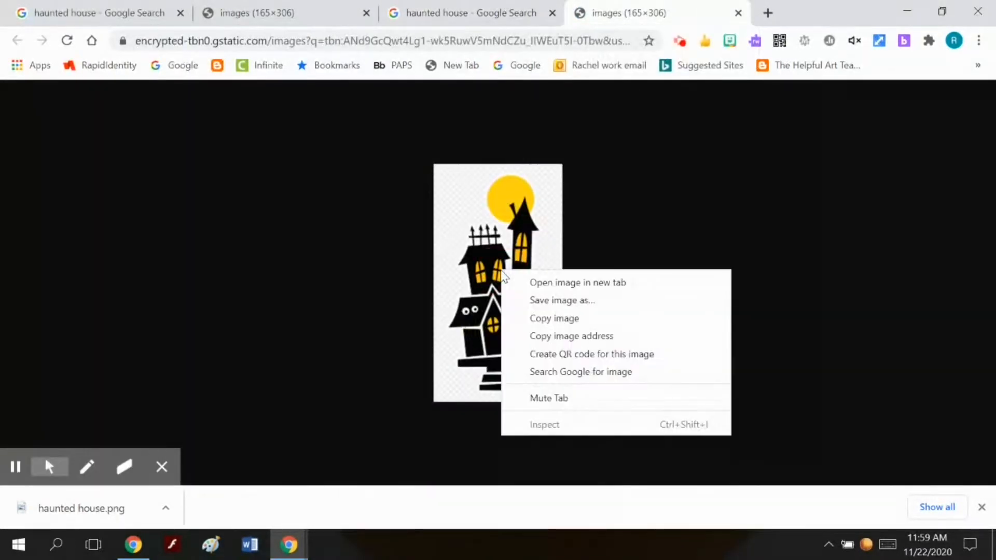
{"action": "left_click", "coordinate": [534, 301]}
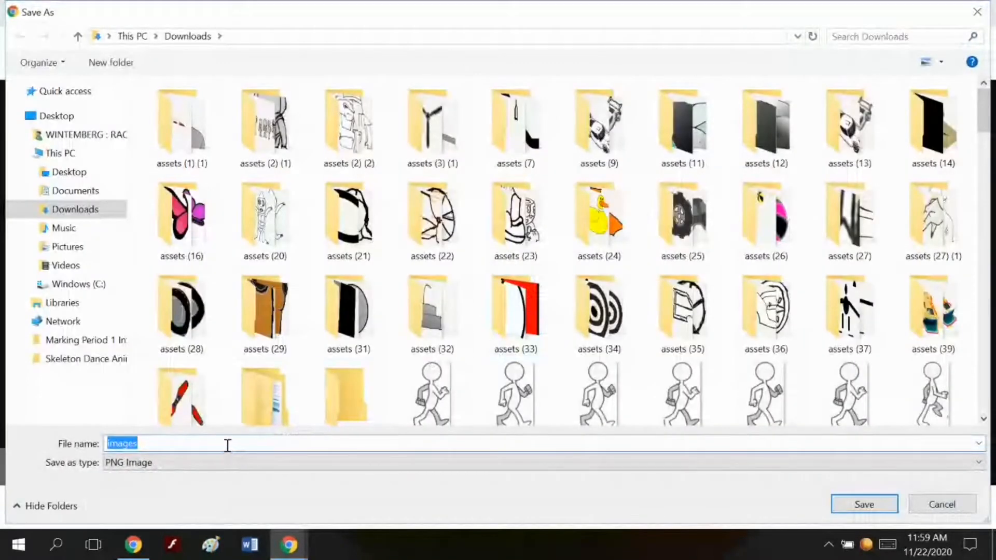
{"action": "type", "text": "haun"}
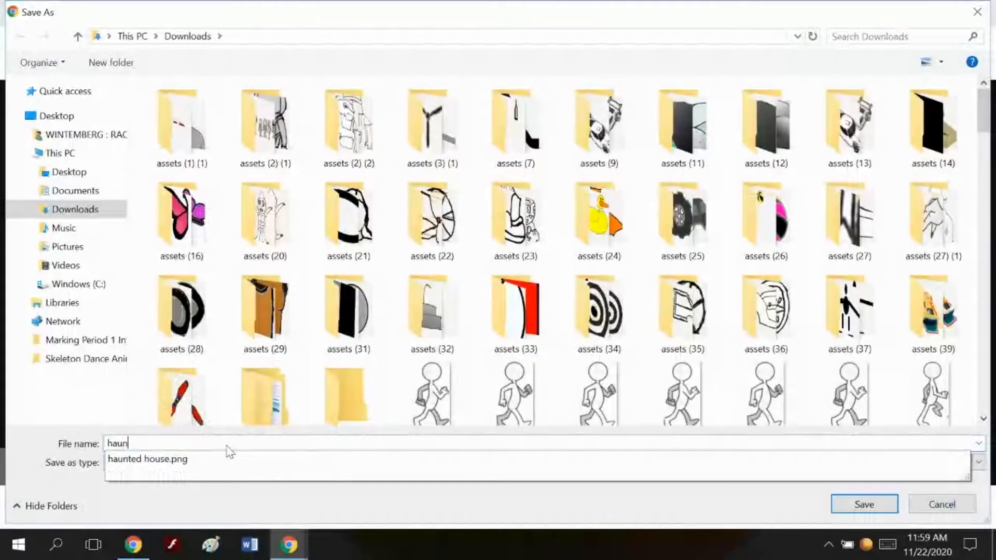
{"action": "left_click", "coordinate": [192, 463]}
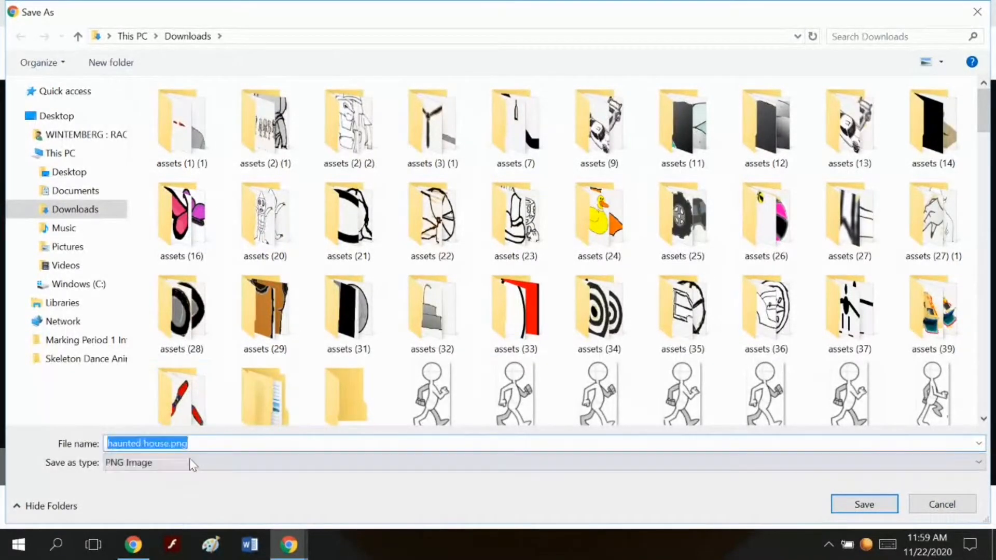
{"action": "left_click", "coordinate": [865, 506]}
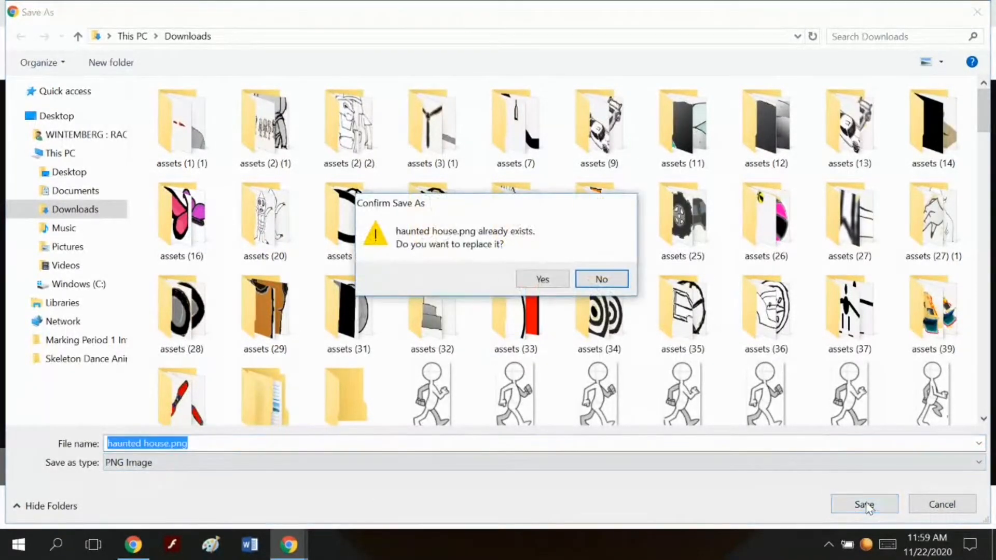
{"action": "left_click", "coordinate": [542, 278]}
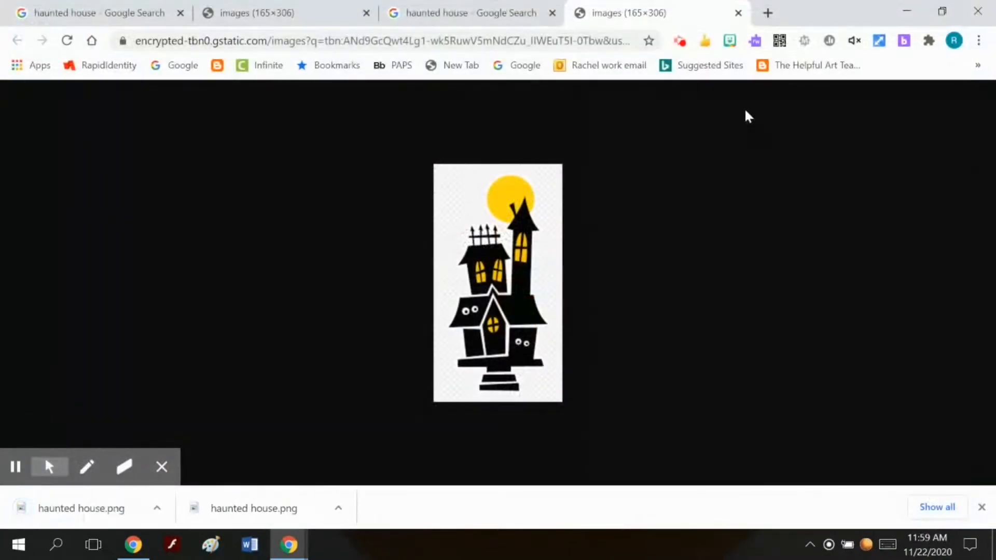
Step: Return to the haunted house line drawing search and show its image type filter options
{"action": "left_click", "coordinate": [466, 14]}
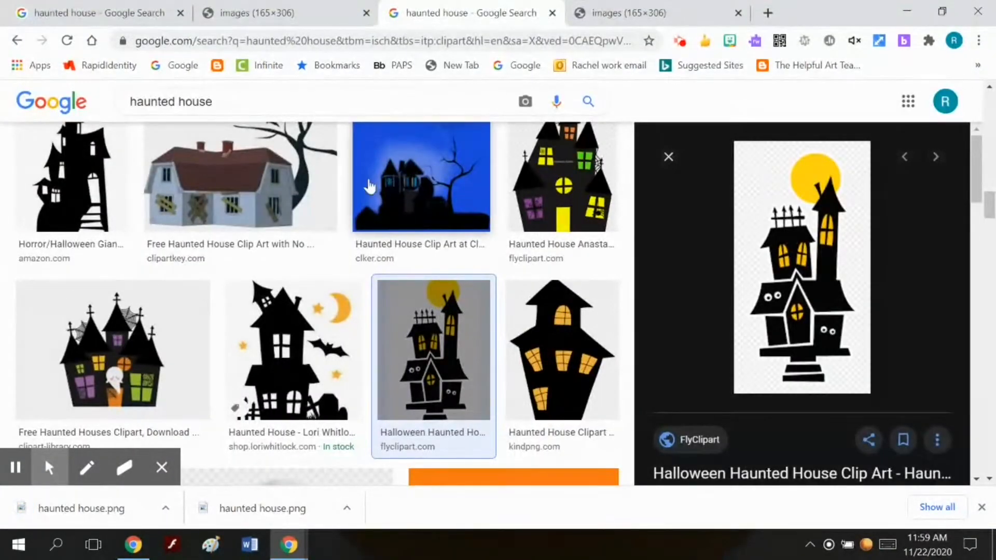
{"action": "left_click", "coordinate": [137, 14]}
{"action": "scroll", "coordinate": [337, 168], "scroll_direction": "up", "scroll_amount": 15}
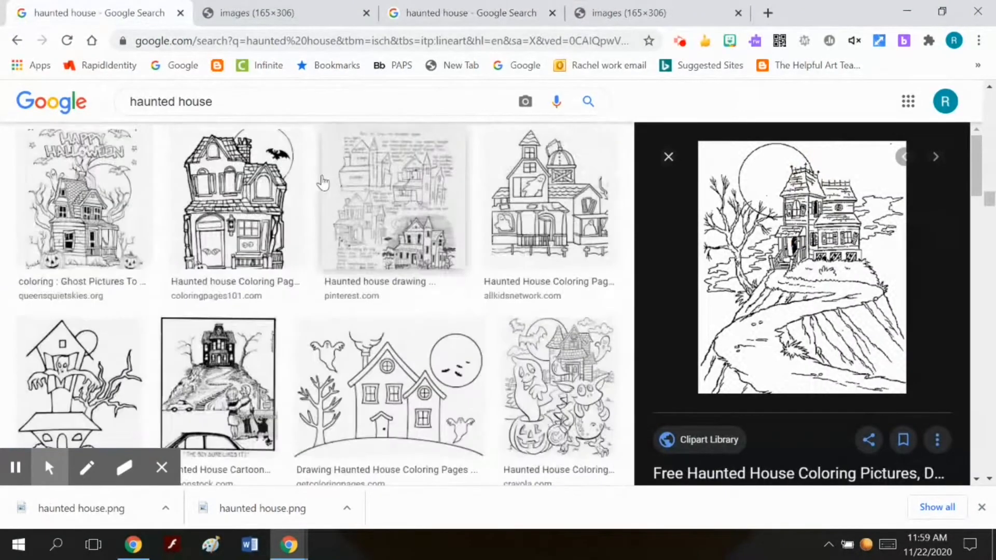
{"action": "scroll", "coordinate": [311, 187], "scroll_direction": "down", "scroll_amount": 2}
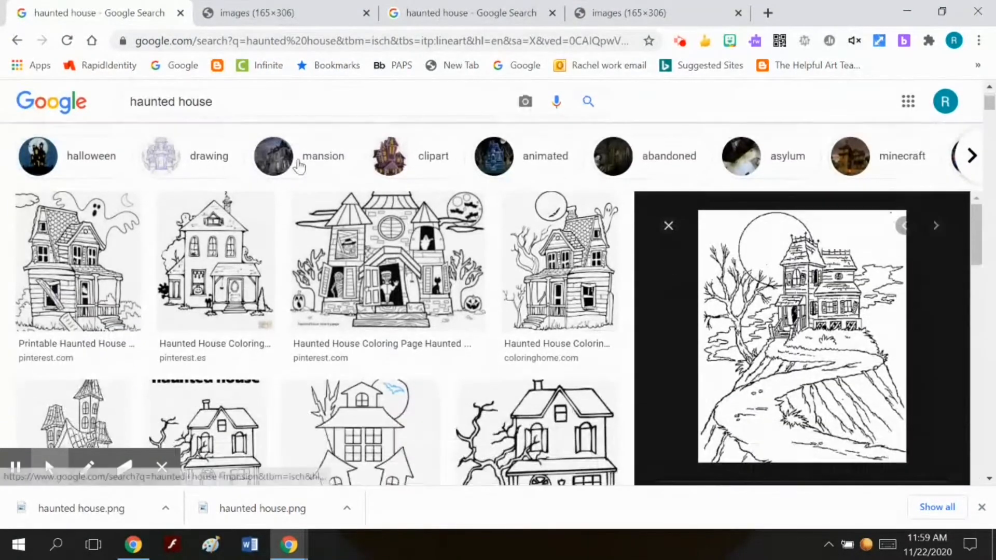
{"action": "scroll", "coordinate": [290, 195], "scroll_direction": "up", "scroll_amount": 2}
{"action": "left_click", "coordinate": [280, 188]}
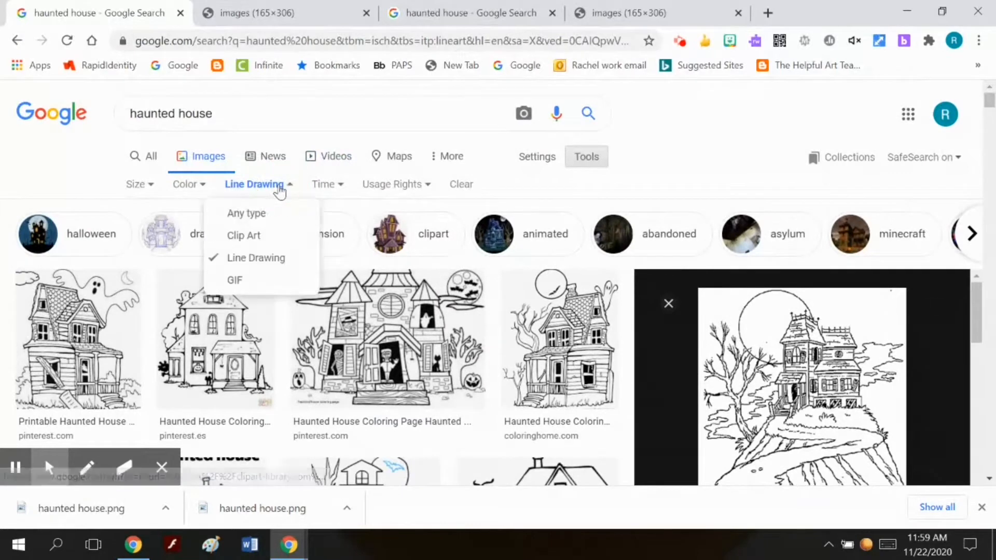
Step: Open the Clipart Library line drawing of the house on a hill as an image in a new tab and view it
{"action": "scroll", "coordinate": [555, 262], "scroll_direction": "down", "scroll_amount": 3}
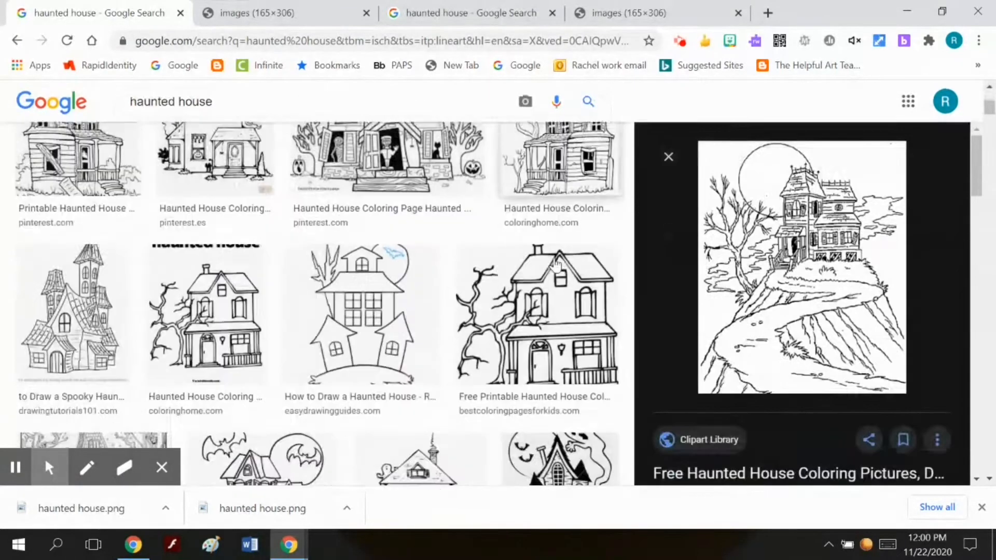
{"action": "right_click", "coordinate": [826, 262]}
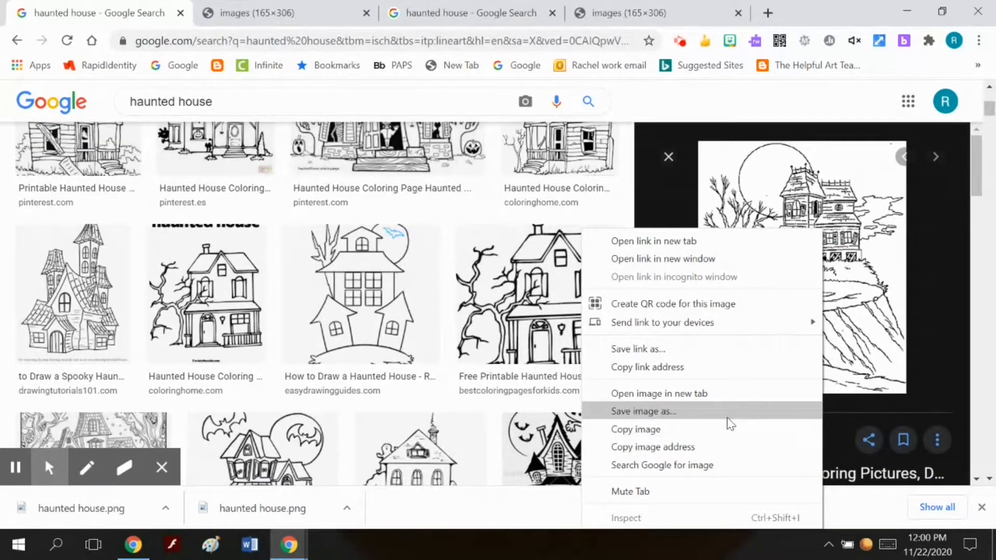
{"action": "left_click", "coordinate": [732, 394]}
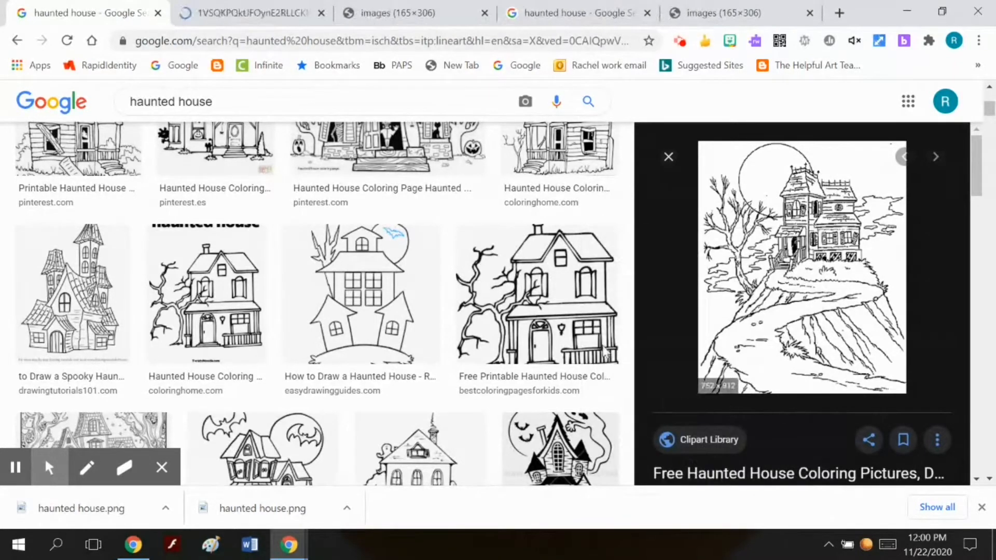
{"action": "left_click", "coordinate": [254, 15]}
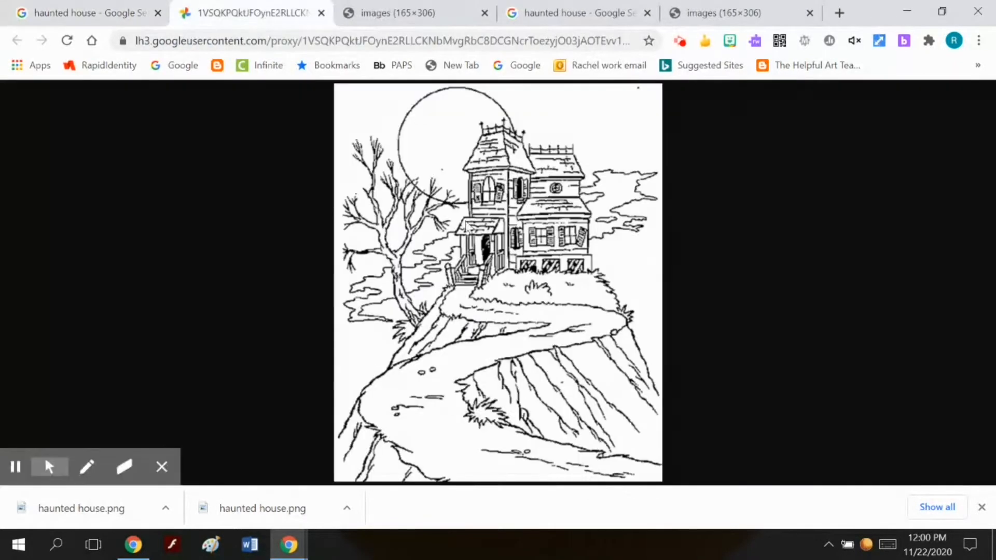
Step: Save the line drawing of the house on a hill to Downloads as a GIF image named haunted house 2
{"action": "right_click", "coordinate": [471, 227]}
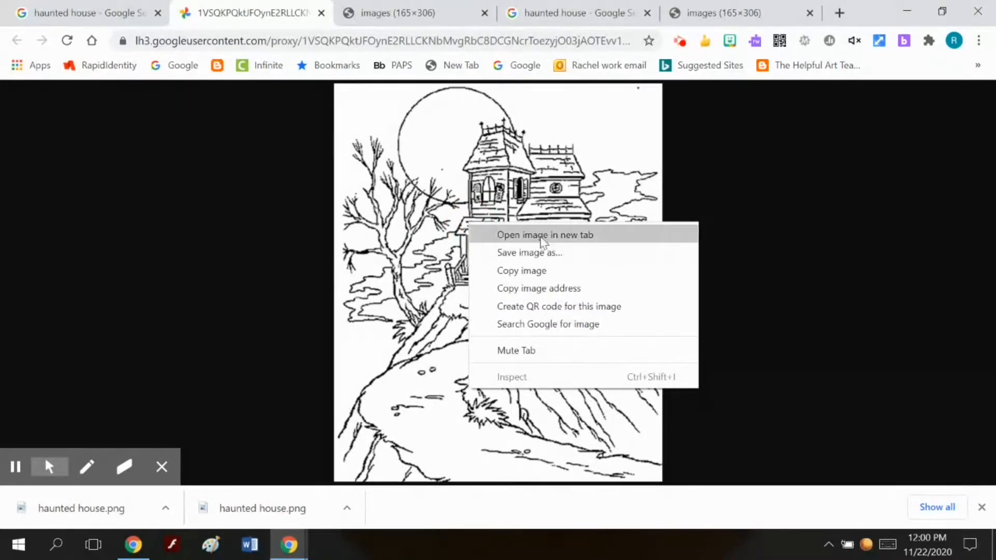
{"action": "left_click", "coordinate": [540, 253]}
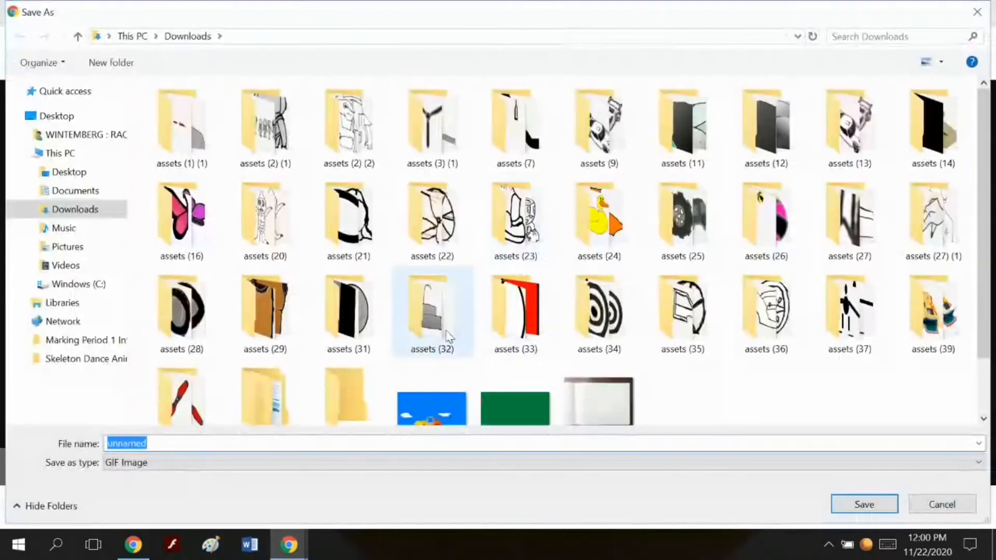
{"action": "type", "text": "haunted"}
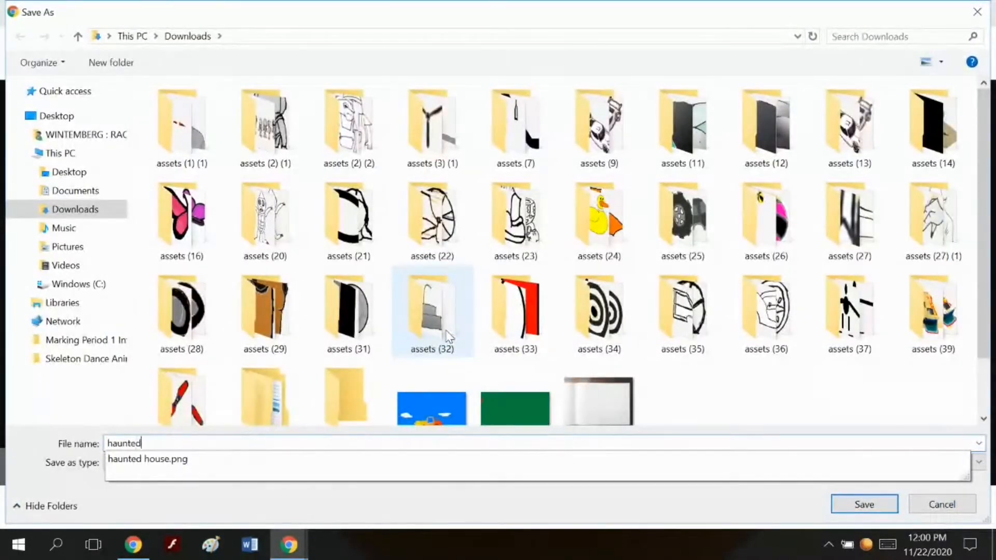
{"action": "type", "text": " house 2"}
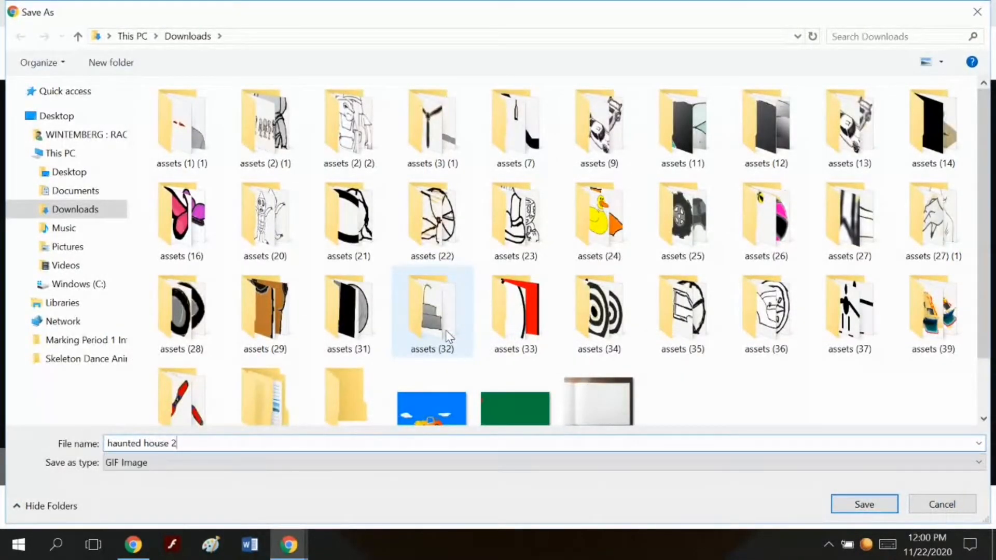
{"action": "left_click", "coordinate": [863, 503]}
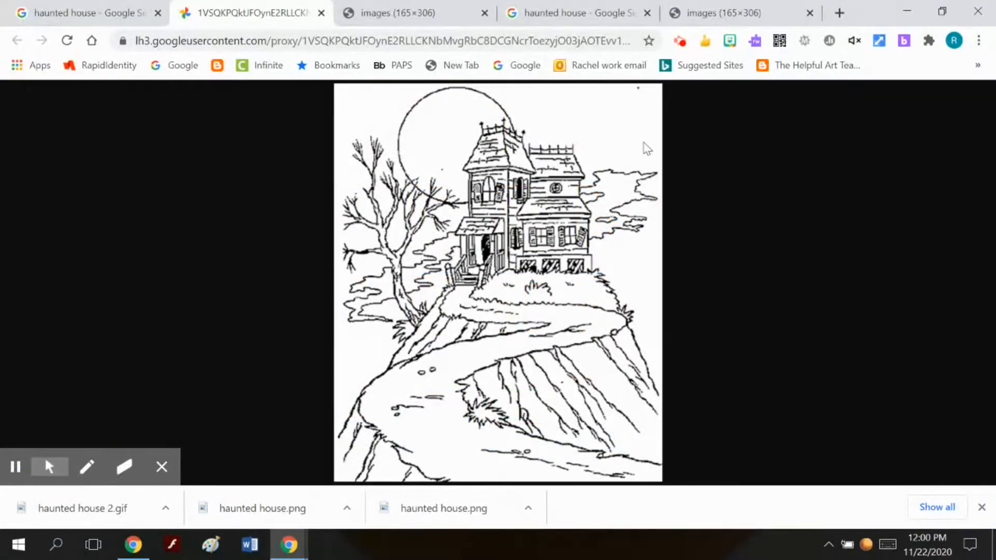
Step: Switch to the Photopea online photo editor by loading photopea.com in the current browser tab
{"action": "left_click", "coordinate": [530, 42]}
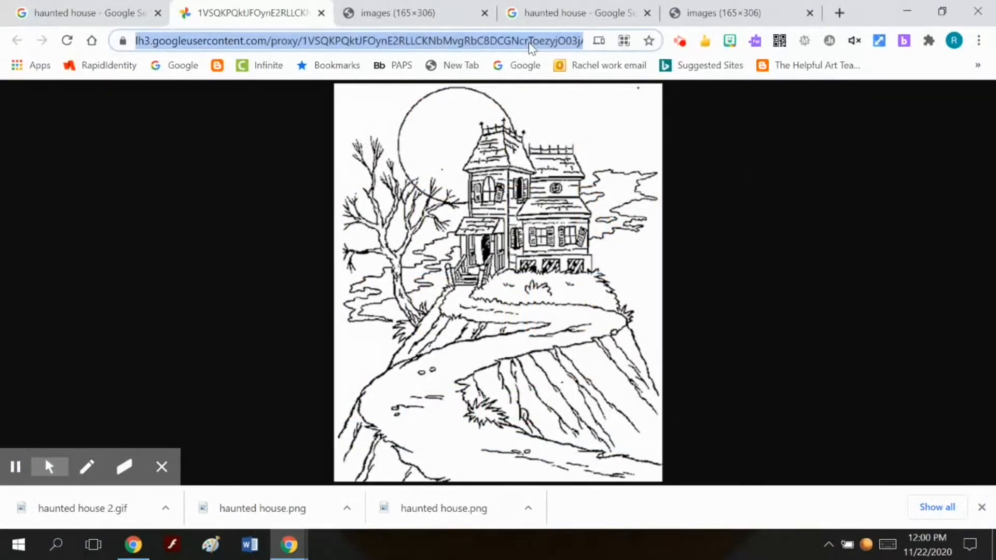
{"action": "type", "text": "photopea.com"}
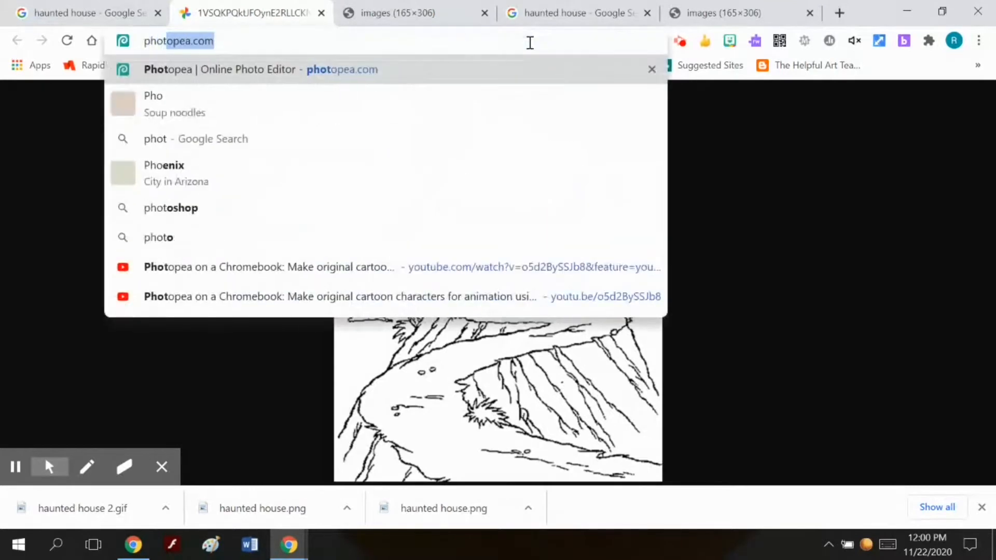
{"action": "left_click", "coordinate": [463, 73]}
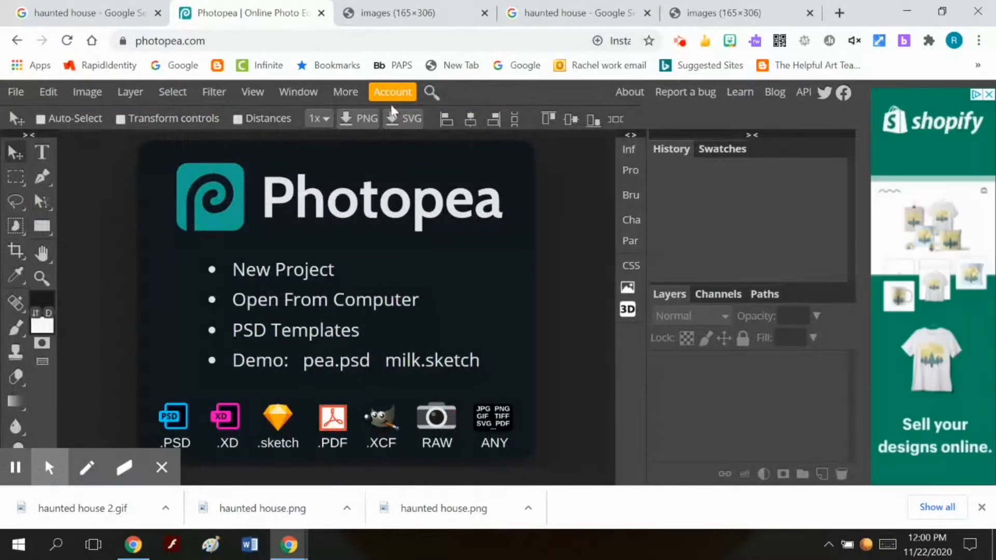
Step: Create a new project from the Full HD screen preset, 1920 x 1080 px, with a transparent background
{"action": "left_click", "coordinate": [16, 93]}
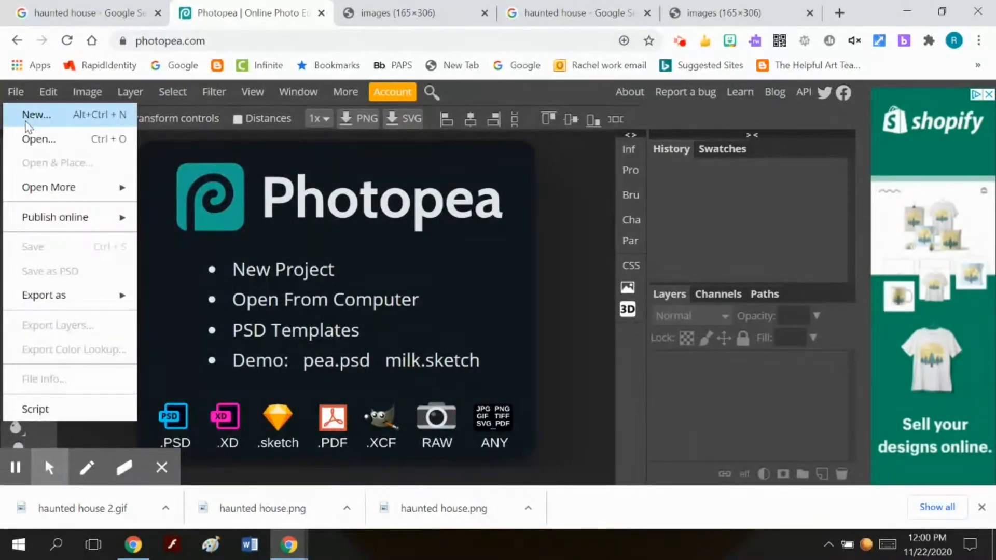
{"action": "left_click", "coordinate": [41, 119]}
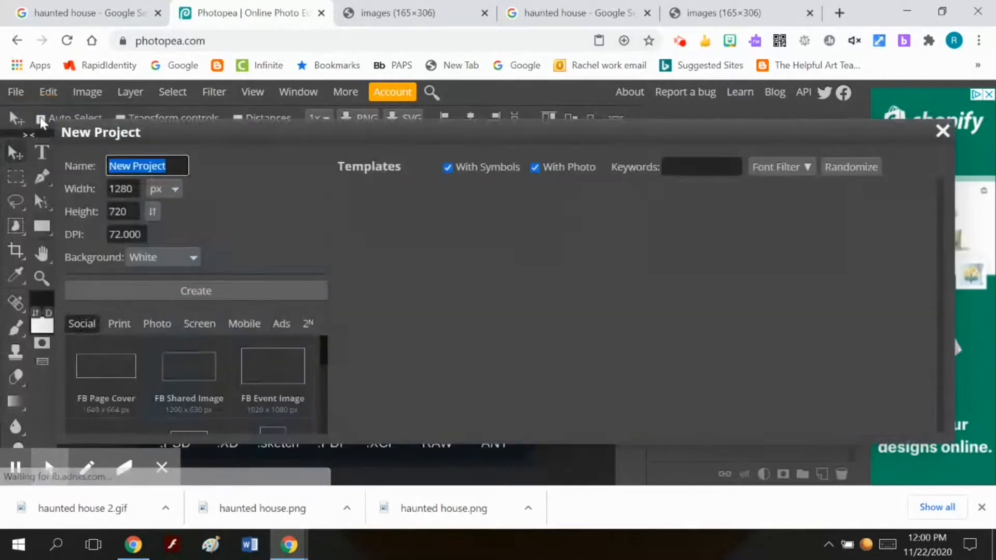
{"action": "left_click", "coordinate": [200, 324]}
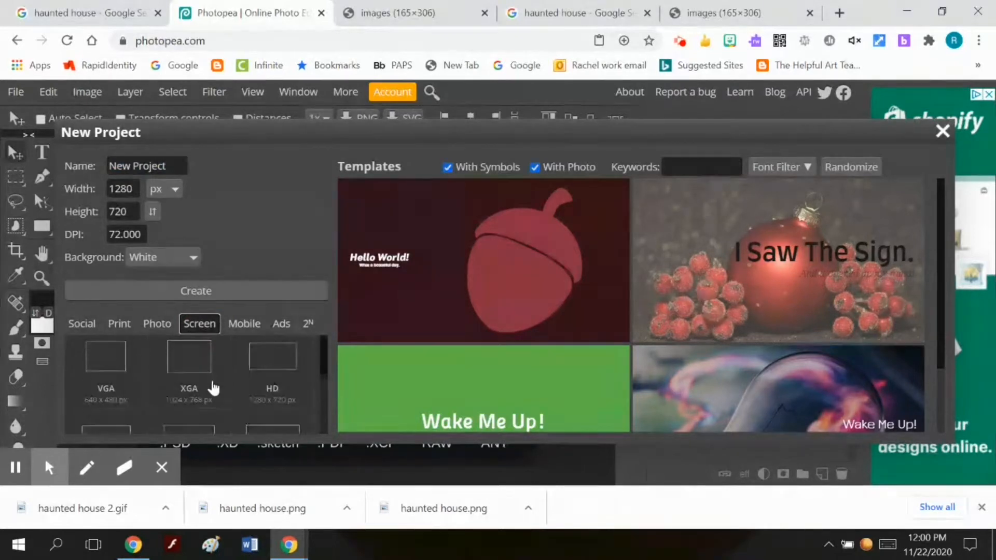
{"action": "scroll", "coordinate": [267, 396], "scroll_direction": "down", "scroll_amount": 2}
{"action": "left_click", "coordinate": [273, 388]}
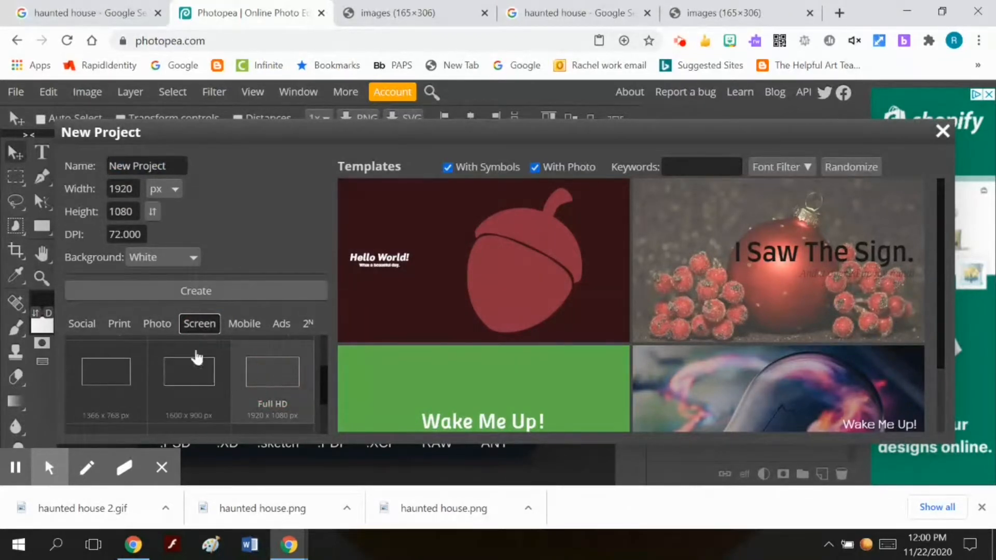
{"action": "left_click", "coordinate": [194, 262]}
{"action": "left_click", "coordinate": [182, 287]}
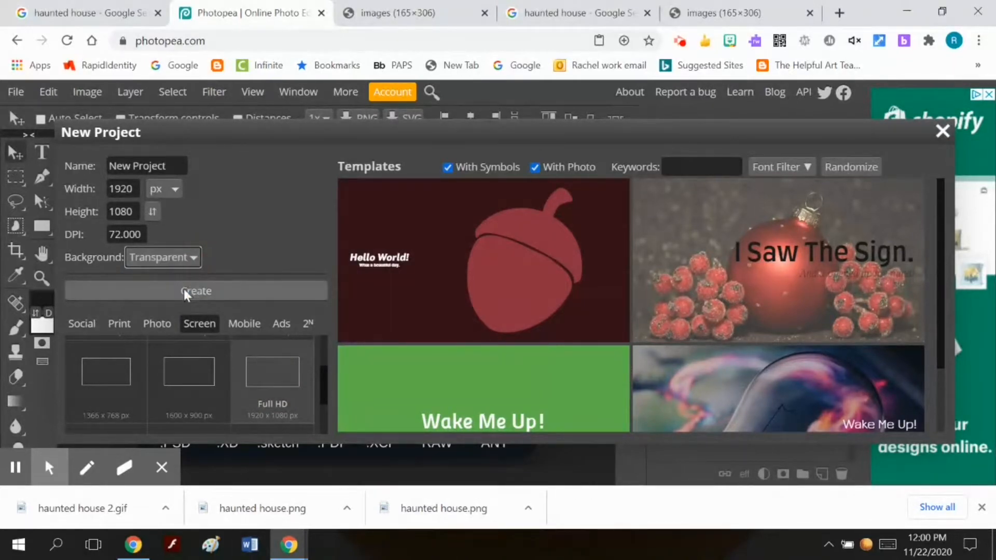
{"action": "left_click", "coordinate": [186, 292]}
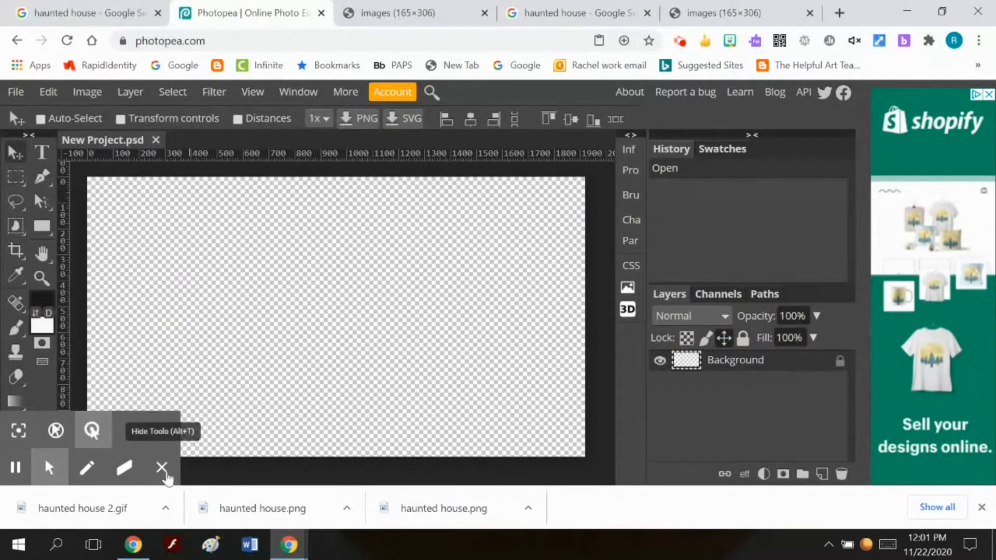
{"action": "left_click", "coordinate": [162, 467]}
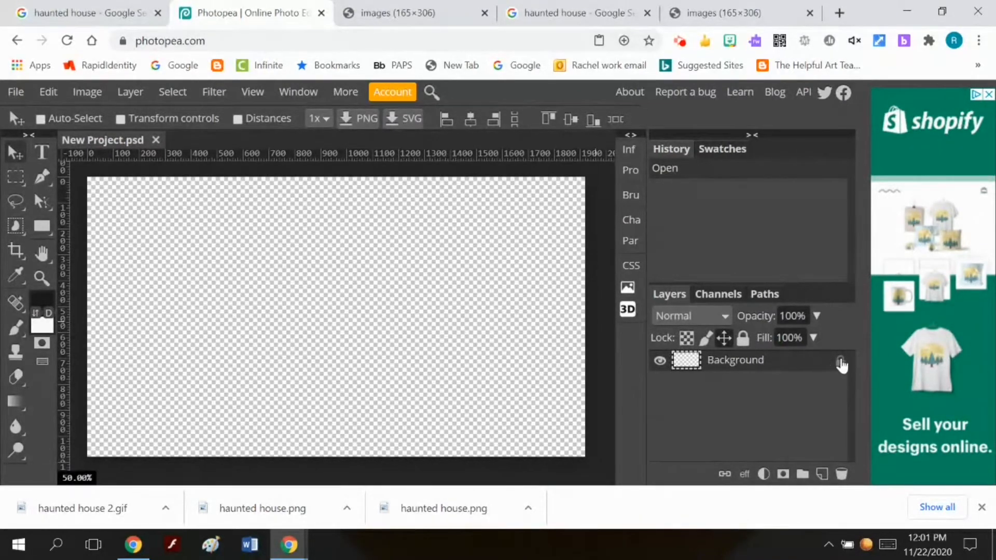
Step: Unlock the Background layer and set the image's resolution to 300 DPI with resampling on
{"action": "left_click", "coordinate": [839, 361]}
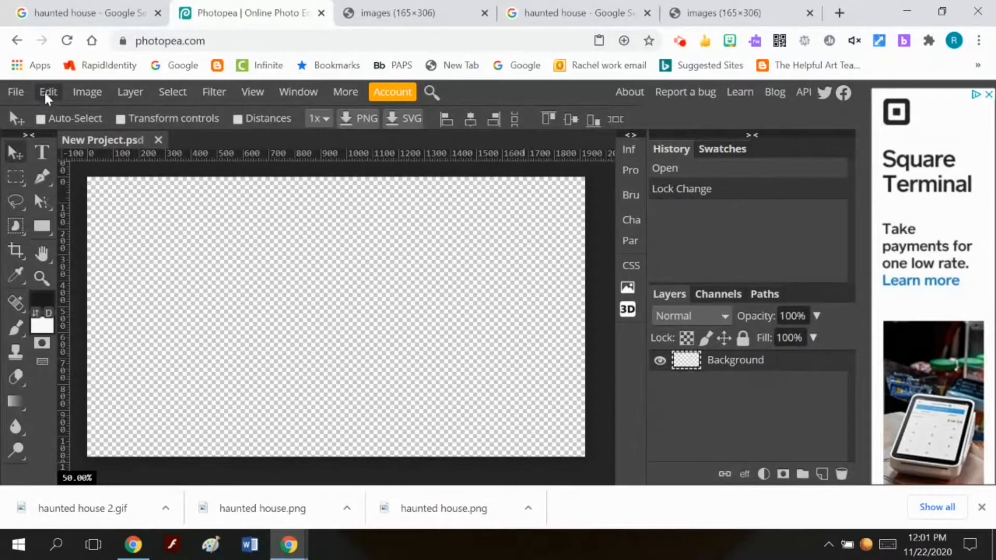
{"action": "left_click", "coordinate": [83, 93]}
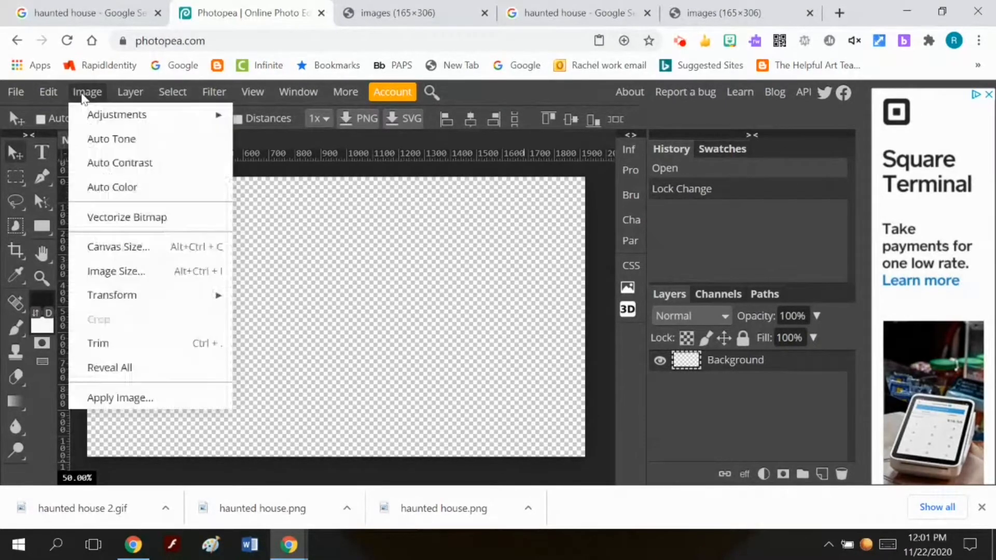
{"action": "left_click", "coordinate": [99, 271]}
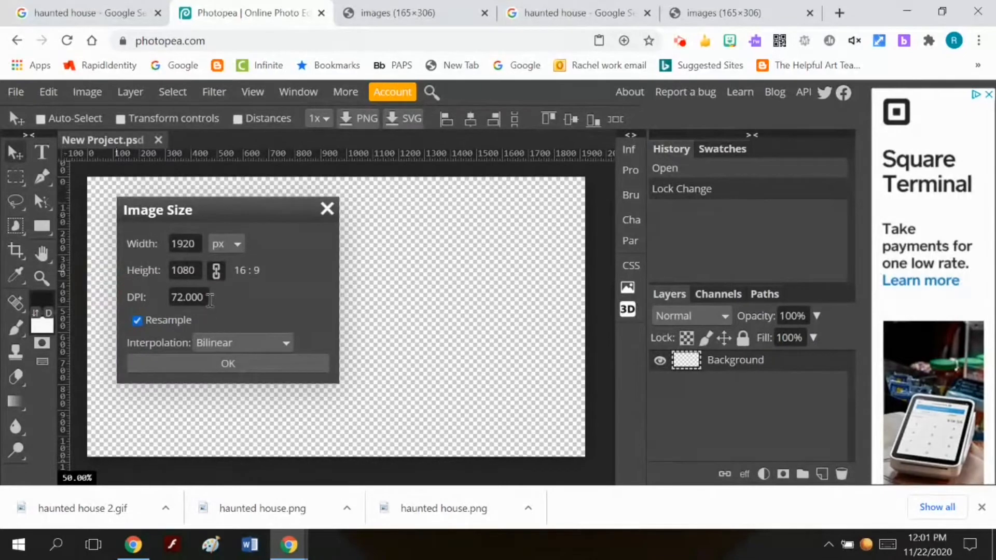
{"action": "left_click", "coordinate": [186, 296]}
{"action": "type", "text": "3"}
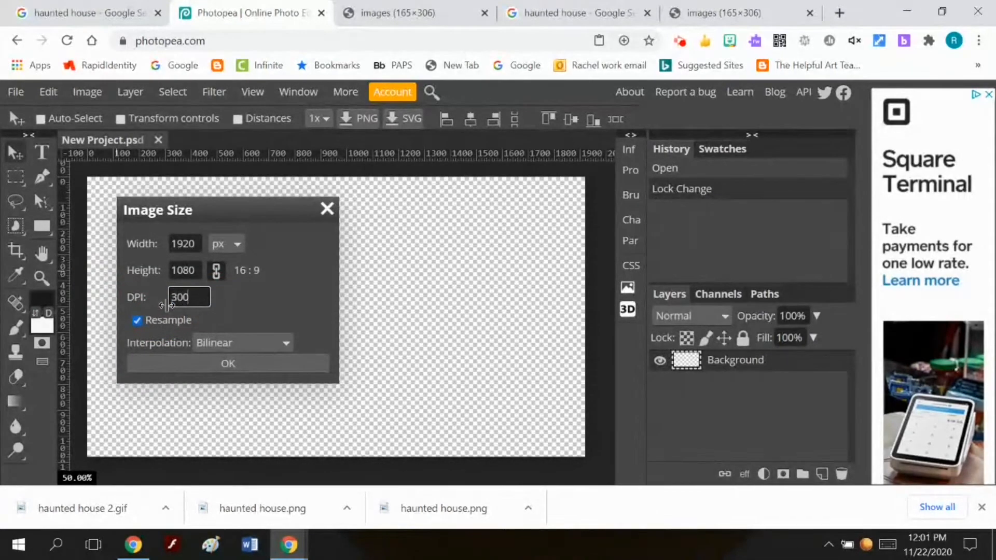
{"action": "type", "text": "00"}
{"action": "left_click", "coordinate": [228, 363]}
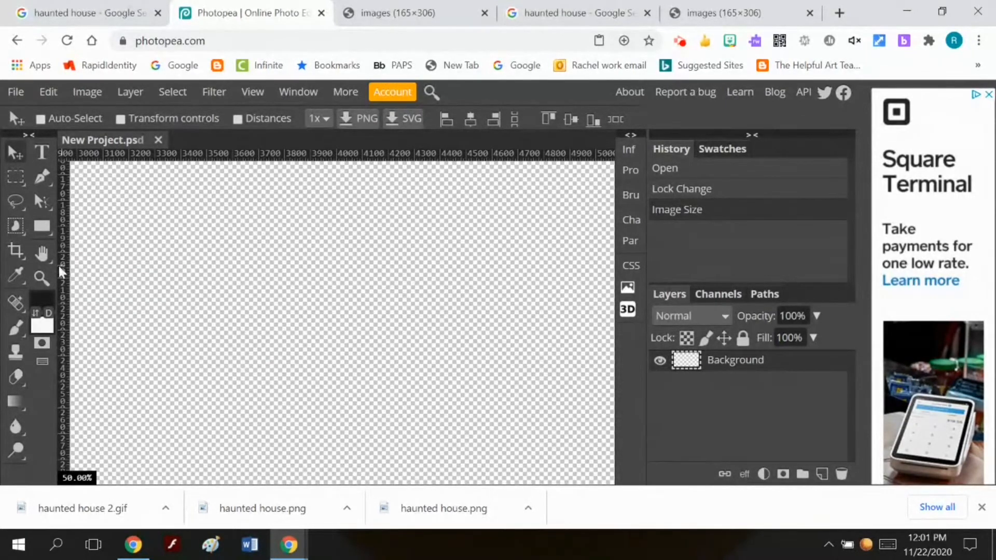
Step: Adjust the zoom with the Zoom tool so the whole resized canvas fills the workspace
{"action": "left_click", "coordinate": [41, 279]}
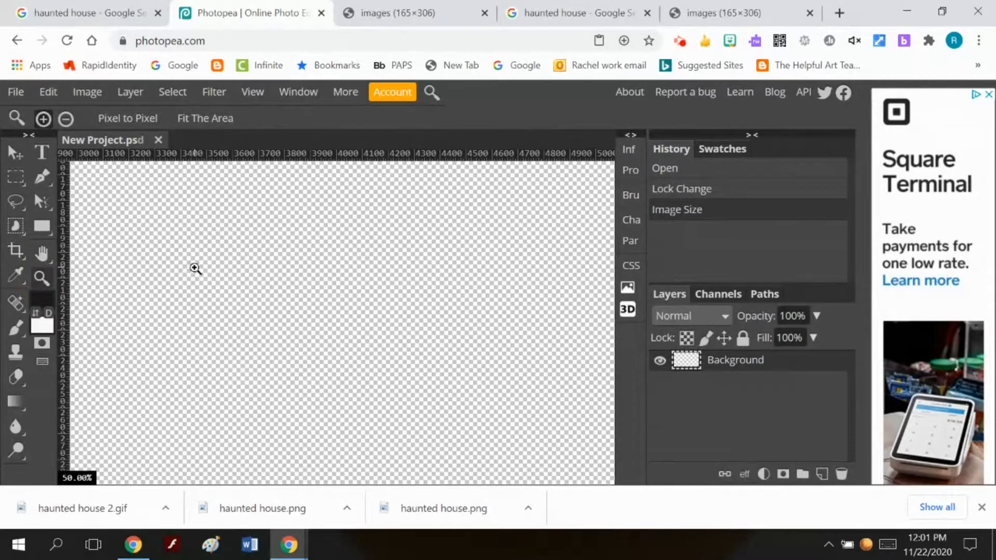
{"action": "left_click", "coordinate": [66, 122]}
{"action": "left_click", "coordinate": [231, 299]}
{"action": "left_click", "coordinate": [231, 299]}
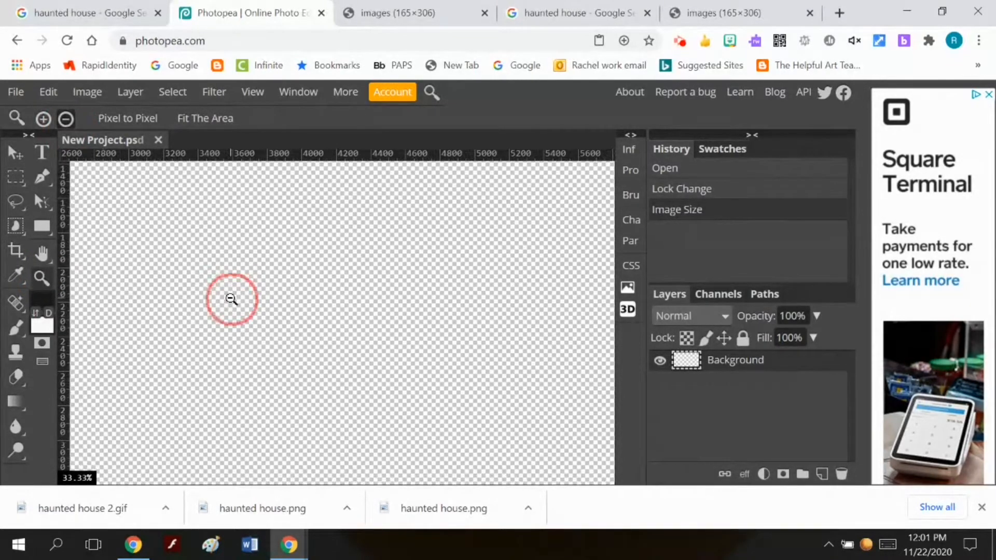
{"action": "left_click", "coordinate": [231, 299]}
{"action": "left_click", "coordinate": [231, 299]}
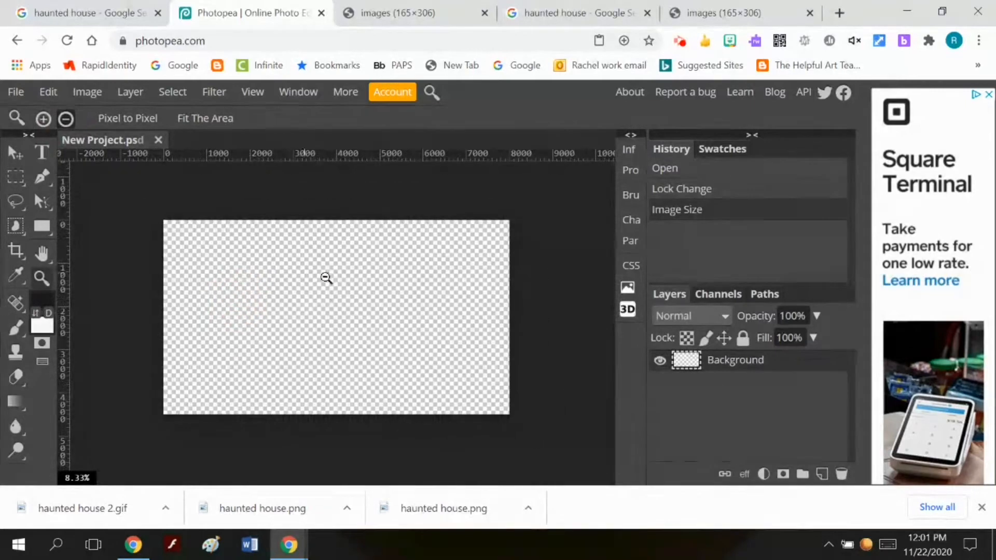
{"action": "left_click", "coordinate": [43, 119]}
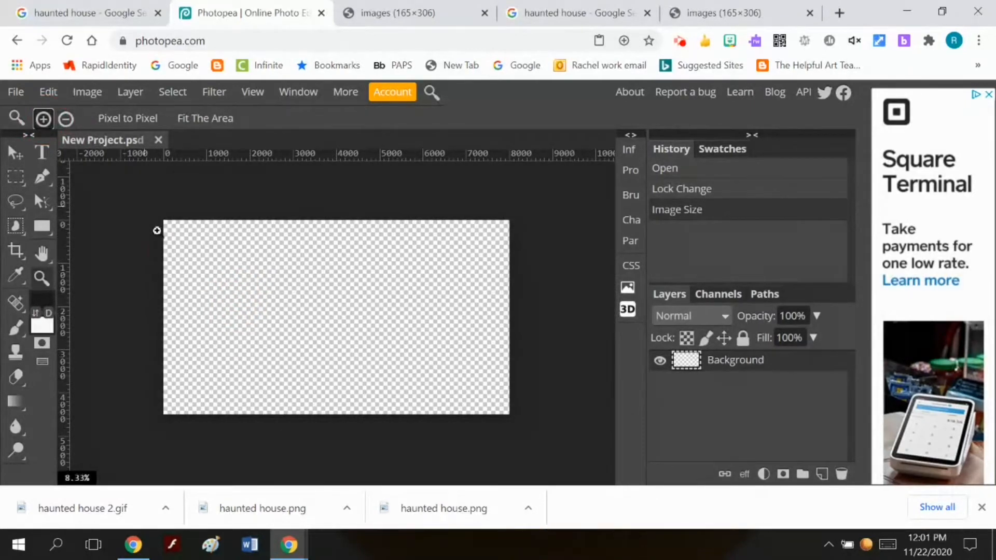
{"action": "left_click", "coordinate": [173, 245]}
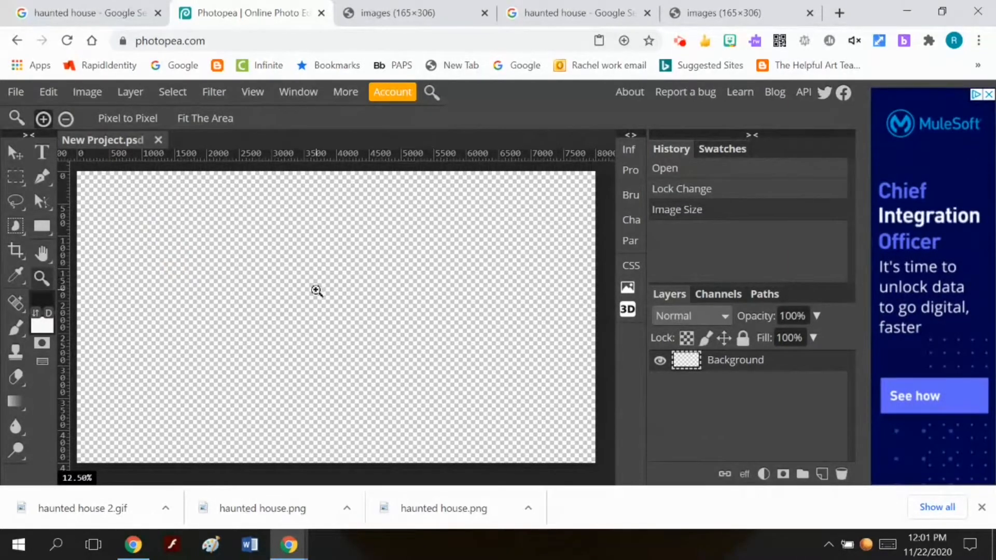
Step: Filter the Downloads folder to files modified today and open the haunted house 2 image as a separate document
{"action": "left_click", "coordinate": [16, 92]}
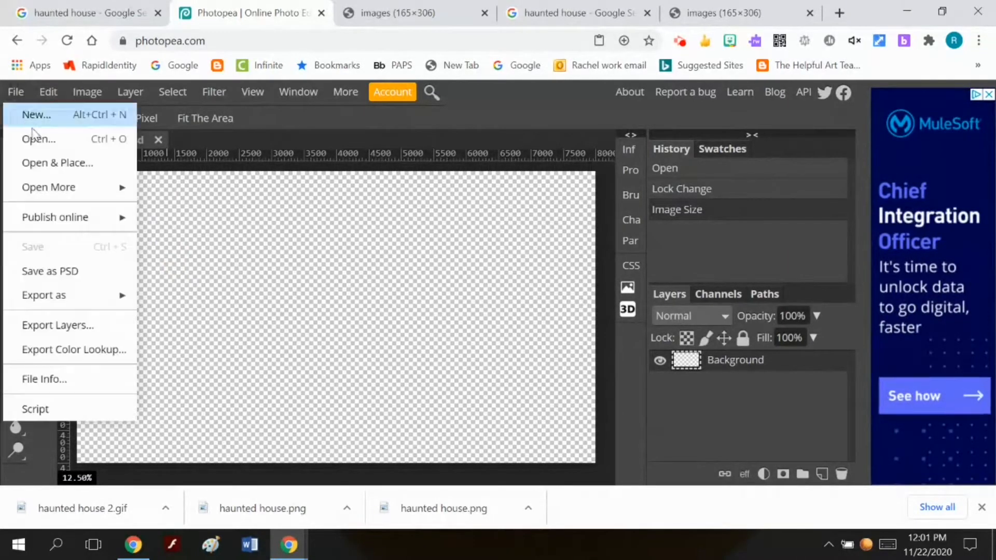
{"action": "left_click", "coordinate": [36, 143]}
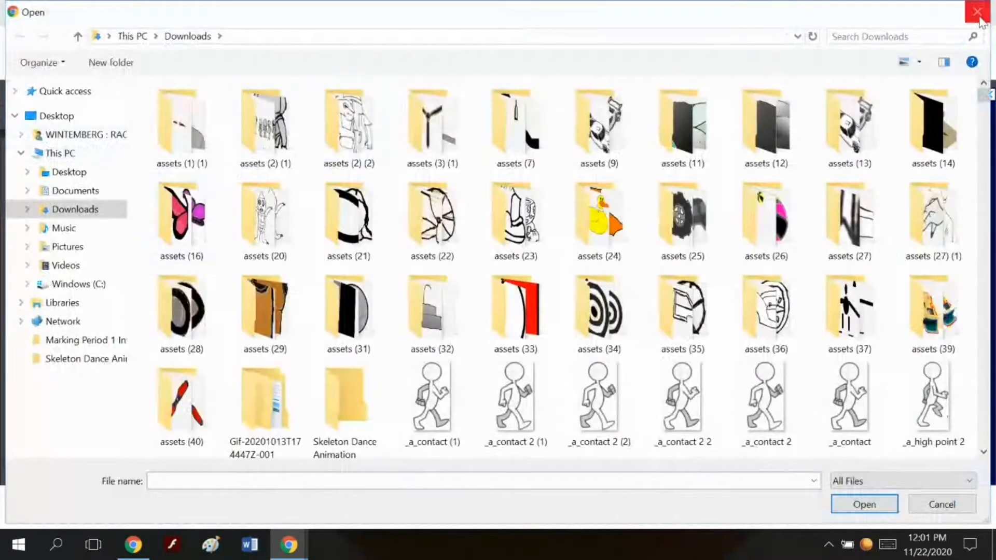
{"action": "left_click", "coordinate": [908, 39]}
{"action": "left_click", "coordinate": [904, 56]}
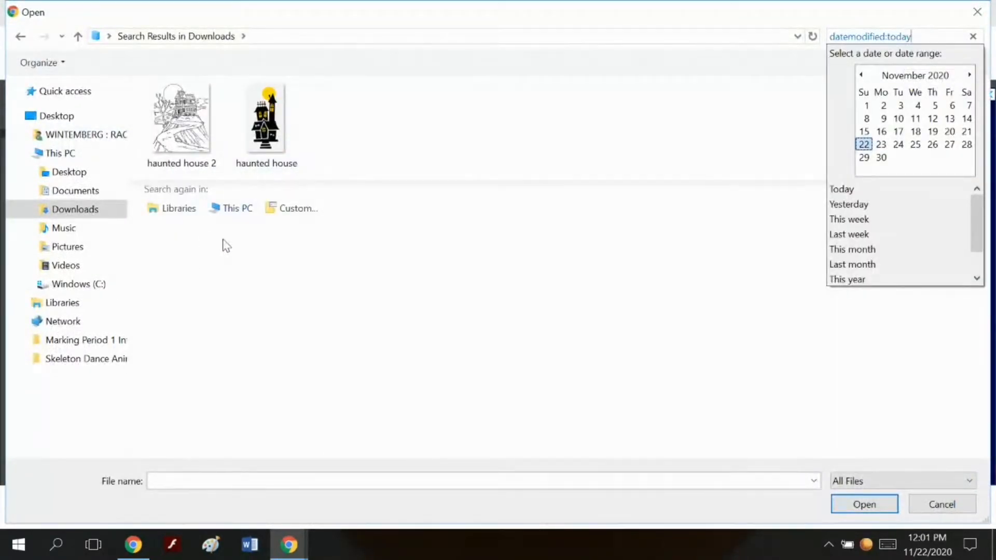
{"action": "left_click", "coordinate": [193, 131]}
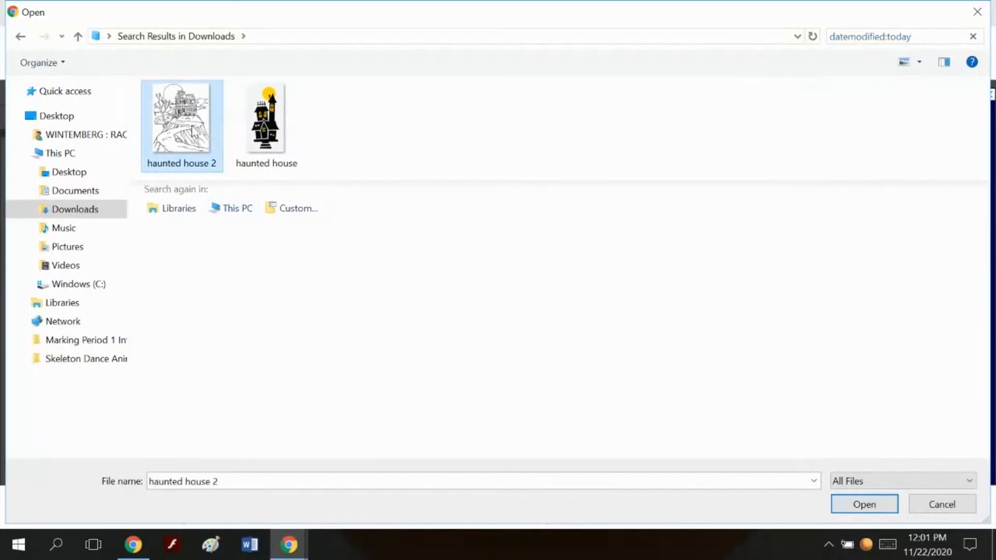
{"action": "left_click", "coordinate": [884, 505]}
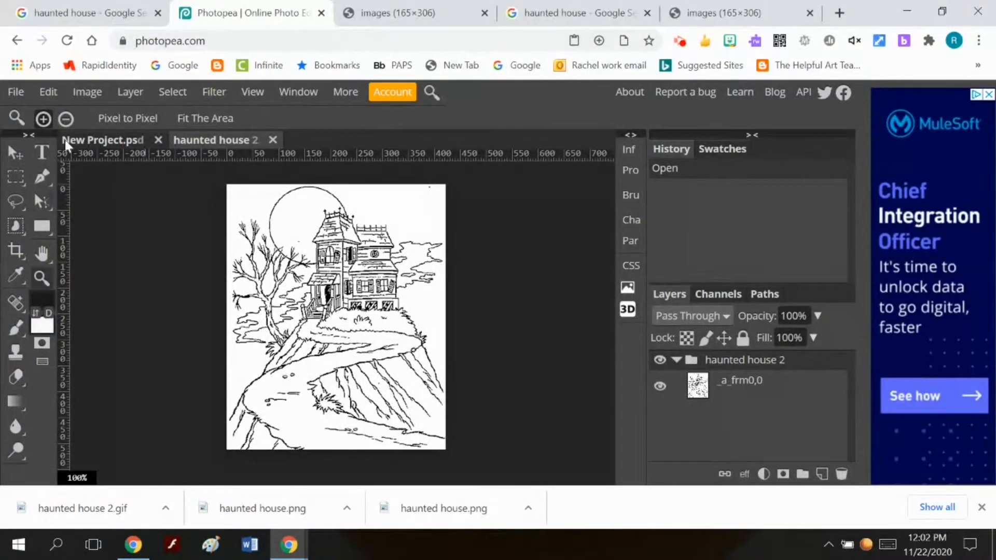
Step: Select the entire haunted house 2 image and copy it
{"action": "left_click", "coordinate": [157, 95]}
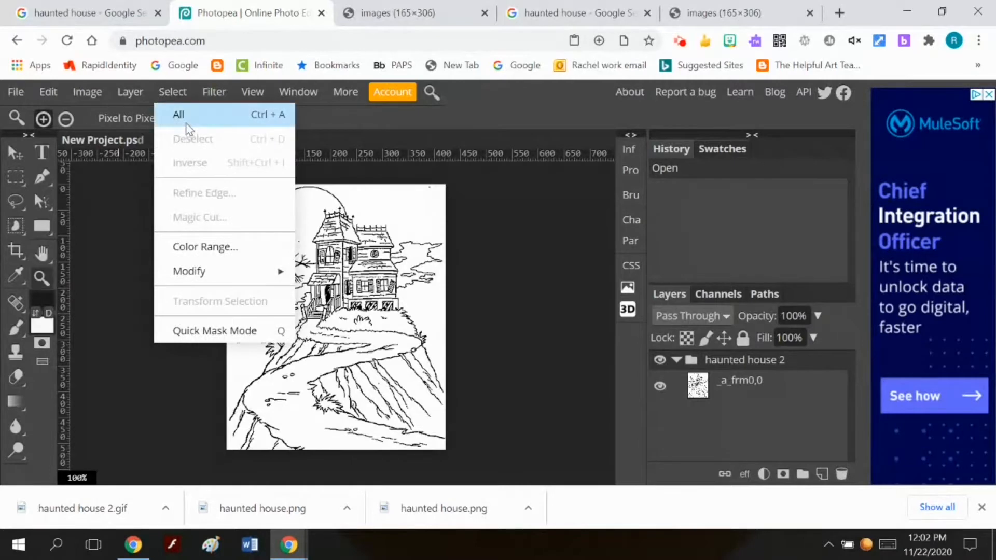
{"action": "left_click", "coordinate": [177, 113]}
{"action": "left_click", "coordinate": [50, 93]}
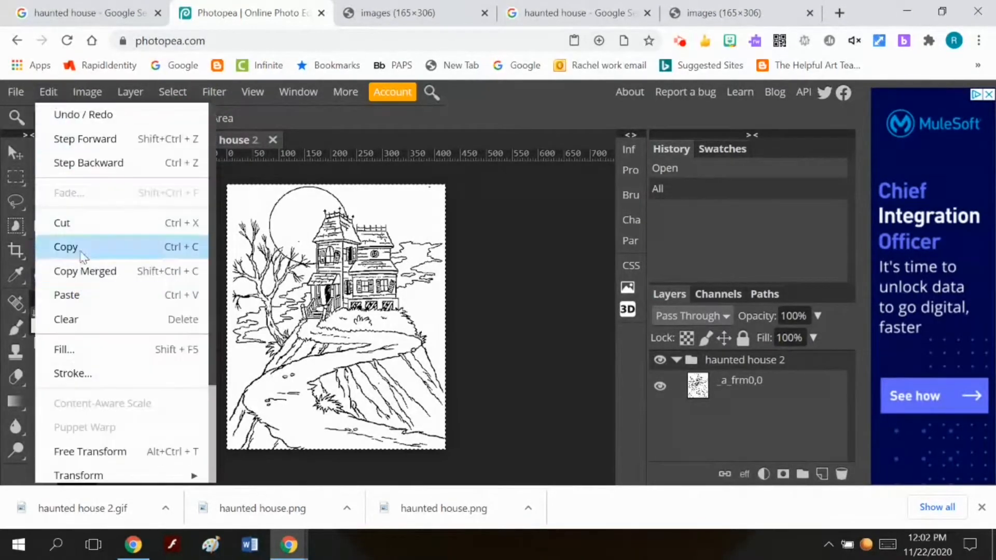
{"action": "left_click", "coordinate": [71, 247]}
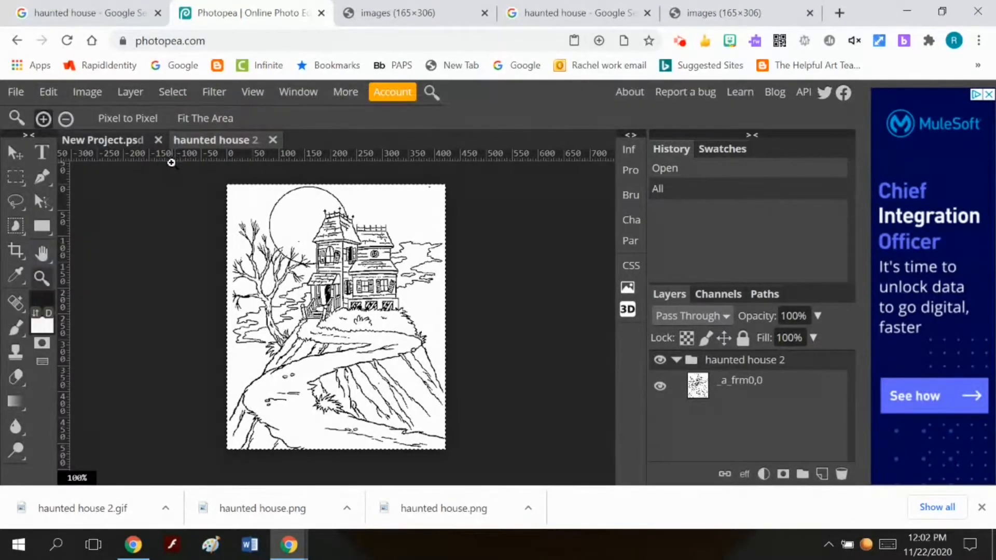
Step: Target the _a_frm0,0 layer of the haunted house 2 image, select all of it and copy it
{"action": "left_click", "coordinate": [740, 394]}
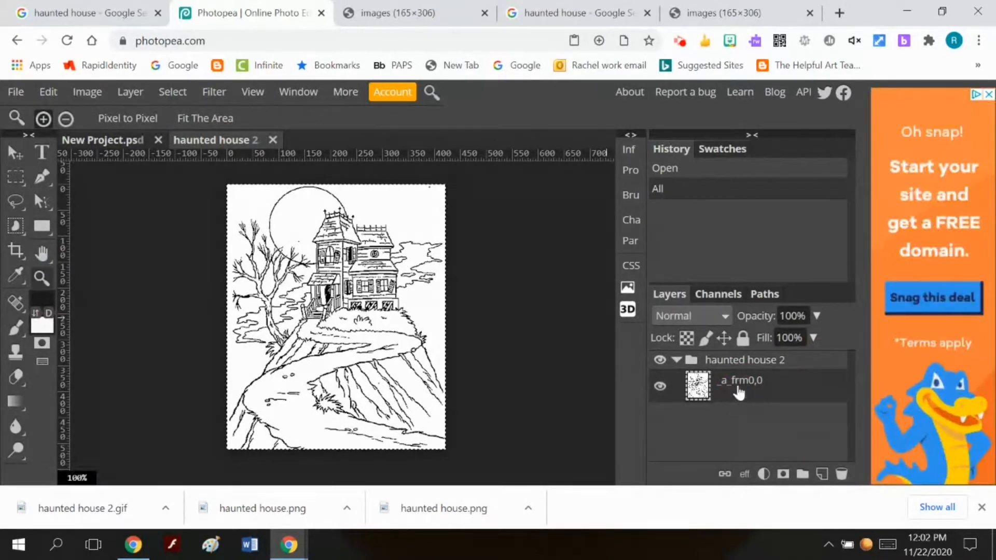
{"action": "left_click", "coordinate": [185, 92]}
{"action": "left_click", "coordinate": [179, 114]}
{"action": "left_click", "coordinate": [173, 91]}
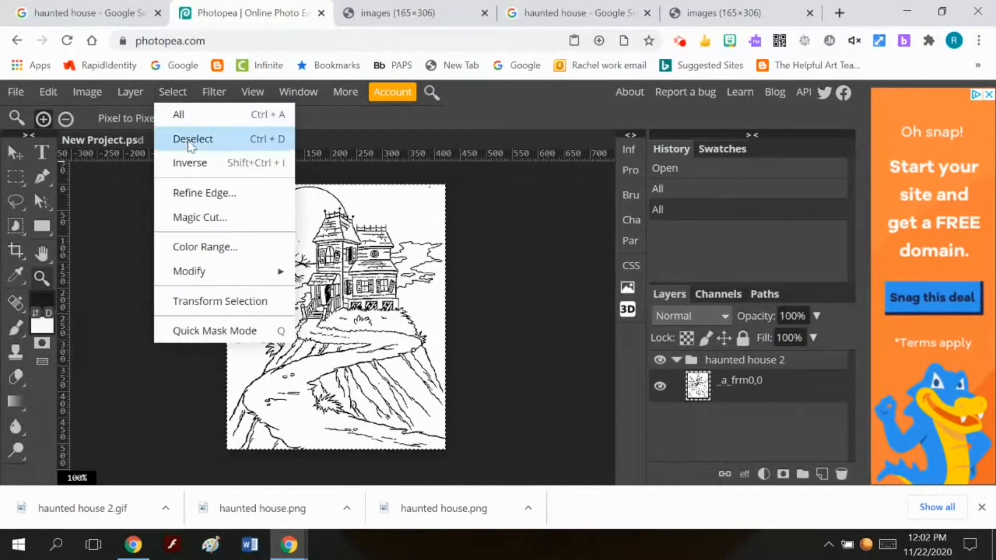
{"action": "mouse_move", "coordinate": [236, 271]}
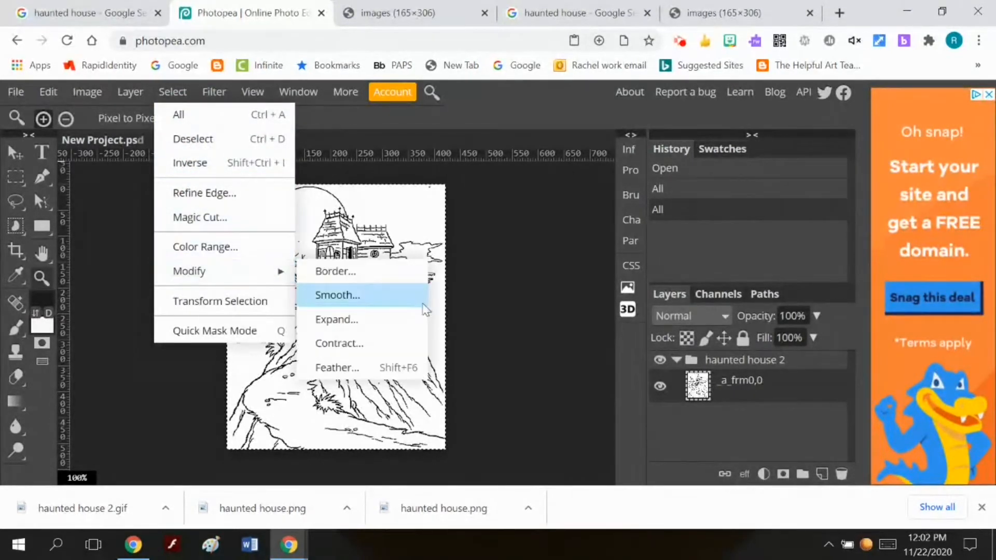
{"action": "left_click", "coordinate": [503, 283]}
{"action": "right_click", "coordinate": [753, 392]}
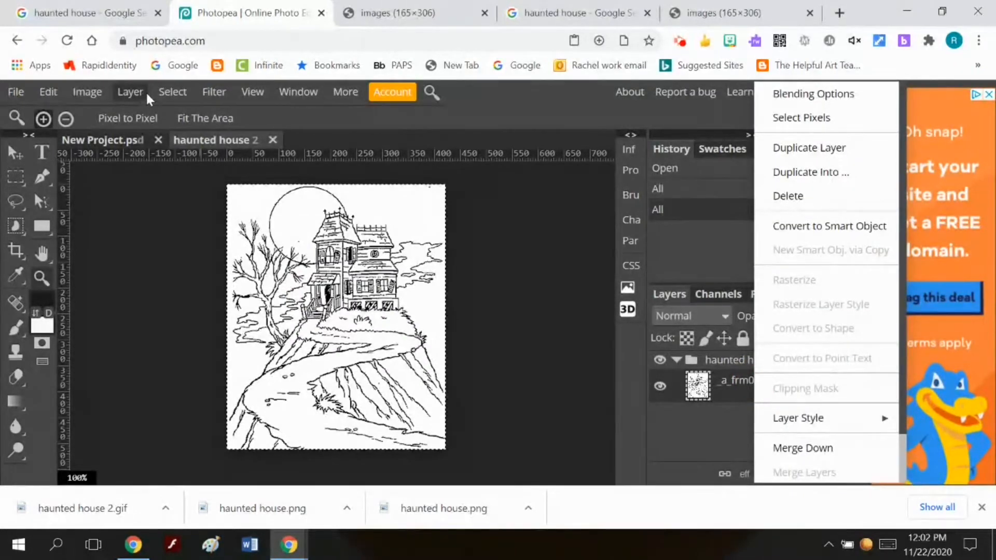
{"action": "left_click", "coordinate": [58, 98]}
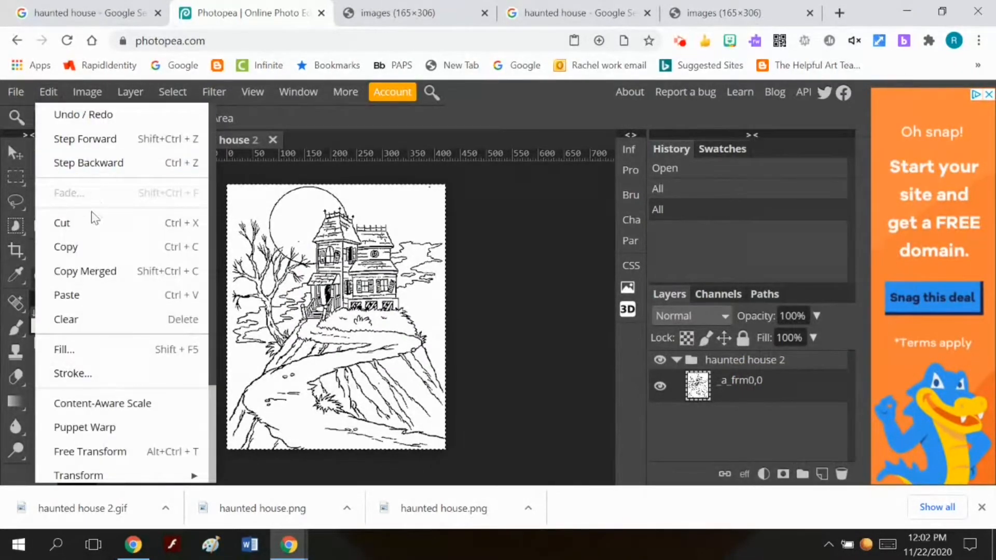
{"action": "left_click", "coordinate": [83, 250]}
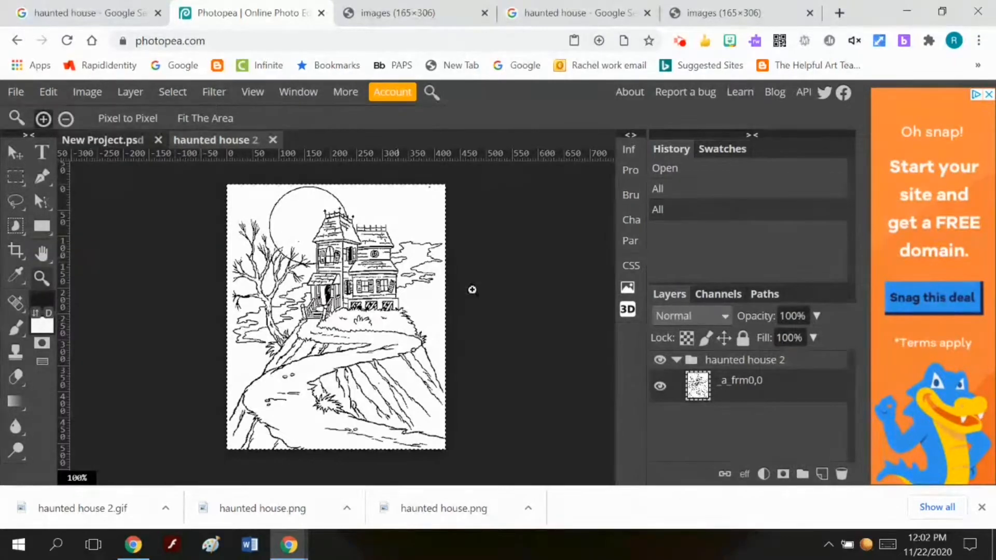
Step: Paste the copied house drawing into the New Project.psd document
{"action": "left_click", "coordinate": [113, 136]}
{"action": "left_click", "coordinate": [57, 96]}
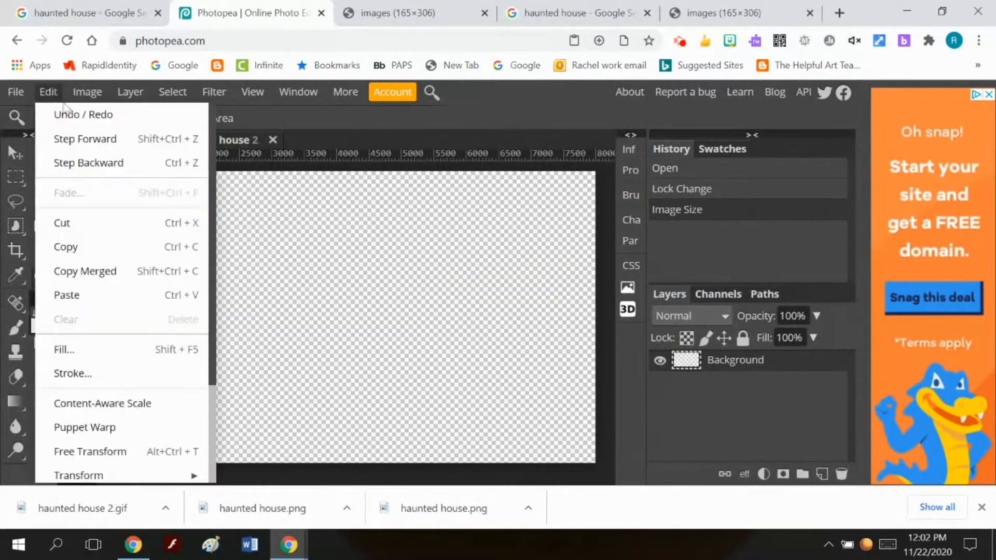
{"action": "left_click", "coordinate": [75, 295]}
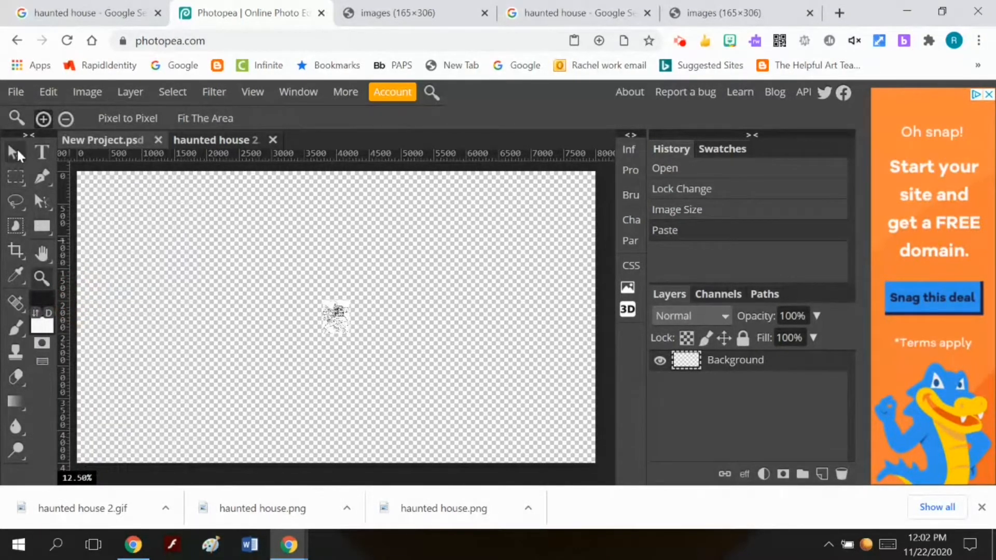
Step: Scale the pasted house drawing to about 664% and place it in the left part of the canvas
{"action": "left_click", "coordinate": [43, 92]}
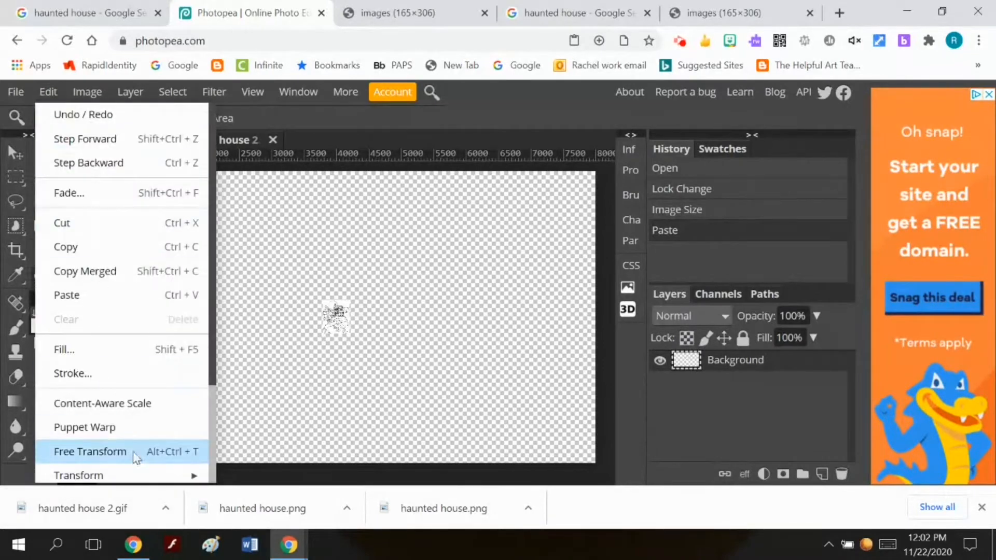
{"action": "mouse_move", "coordinate": [138, 474]}
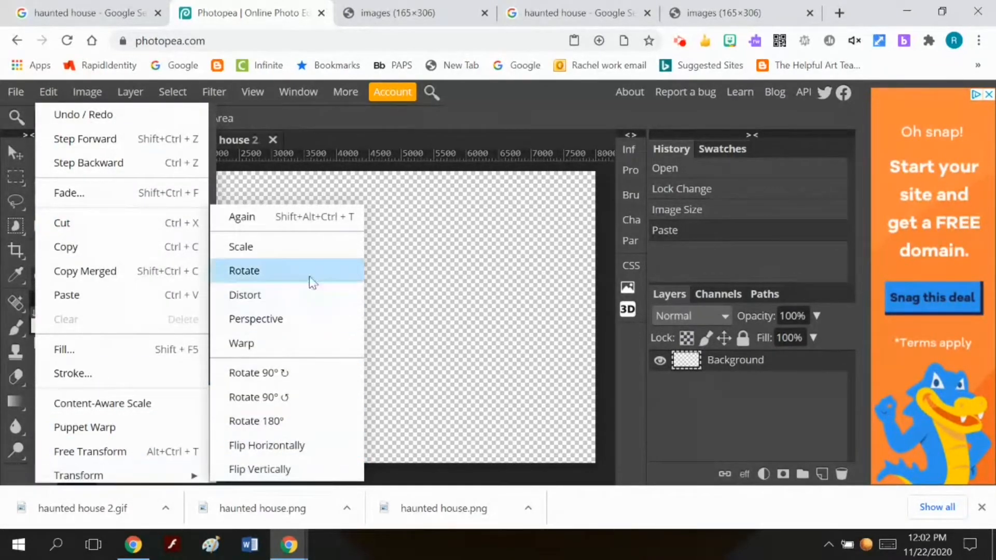
{"action": "left_click", "coordinate": [310, 248]}
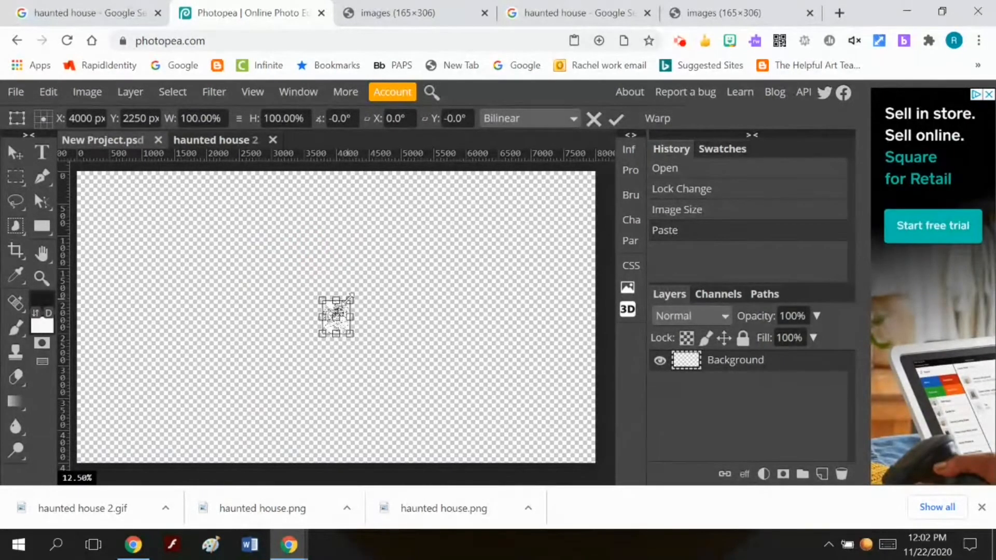
{"action": "left_click_drag", "start_coordinate": [350, 300], "coordinate": [502, 224]}
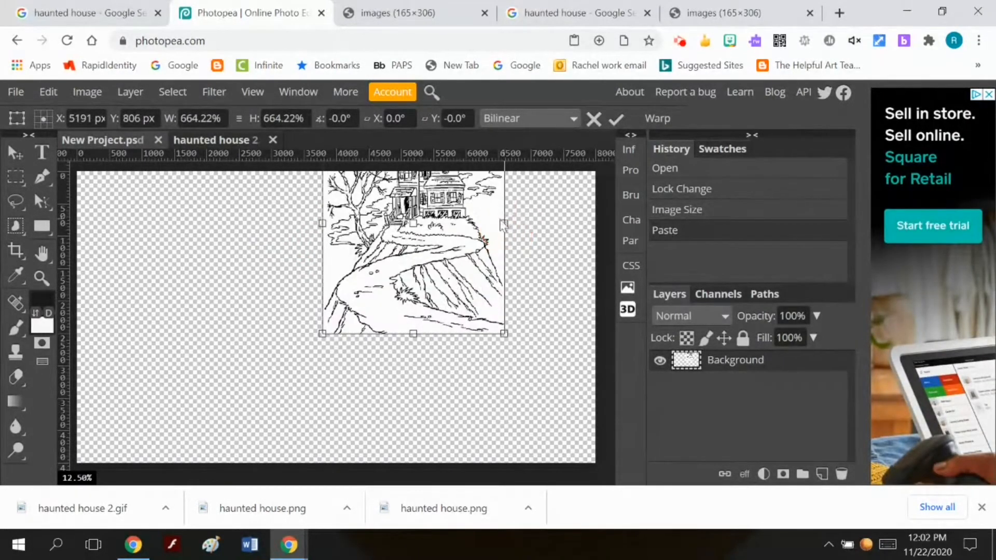
{"action": "left_click_drag", "start_coordinate": [443, 221], "coordinate": [221, 304]}
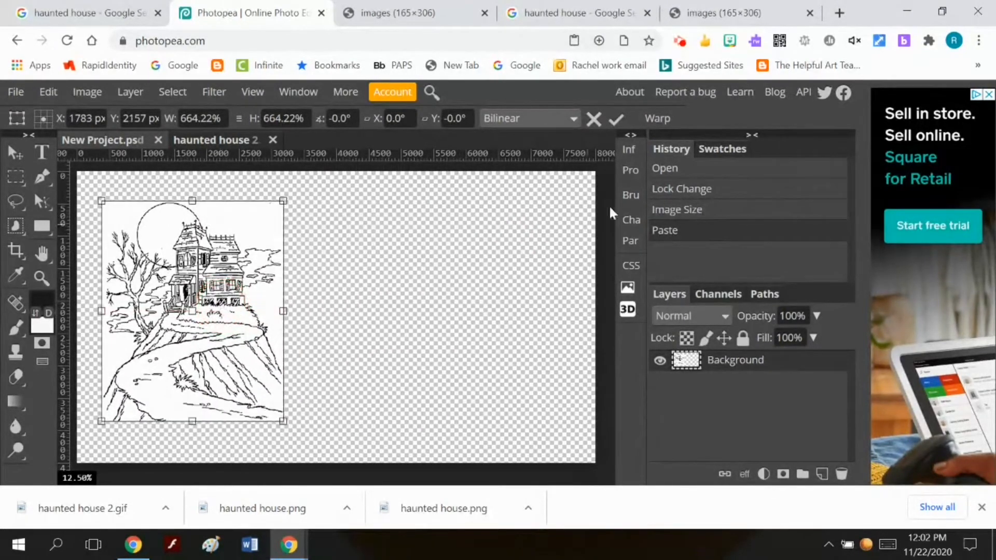
{"action": "left_click", "coordinate": [619, 122]}
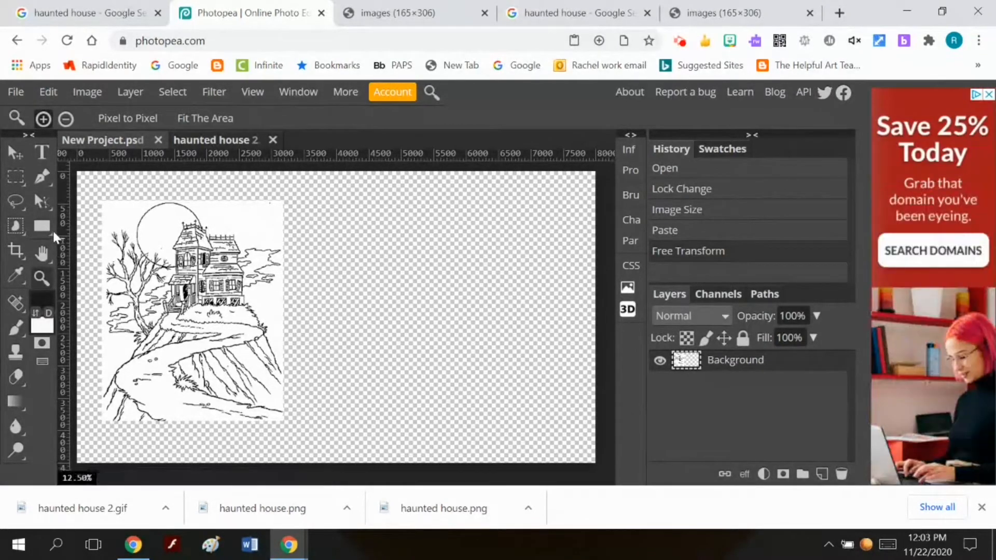
Step: Set up the Rectangle shape tool with no fill and a solid black stroke 20 pt wide
{"action": "left_click", "coordinate": [44, 233]}
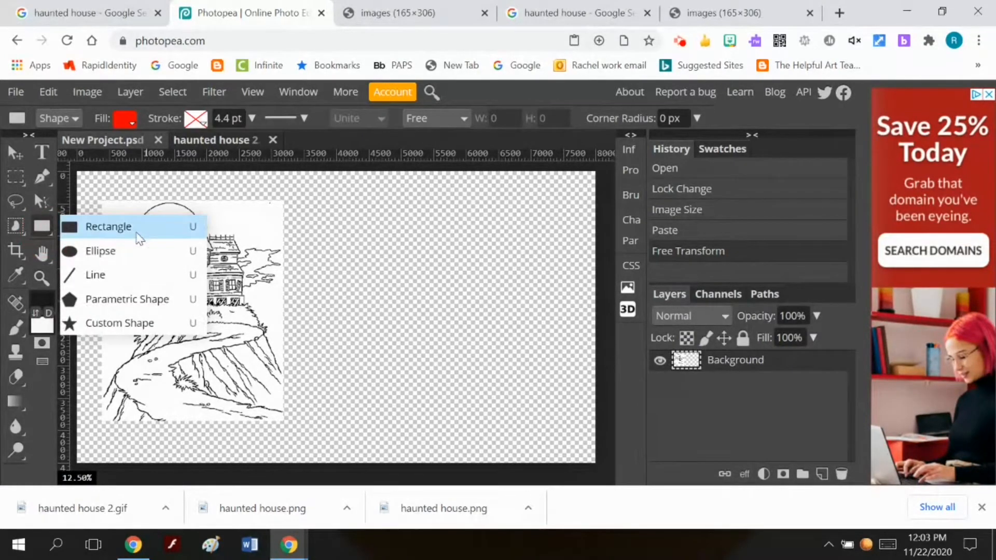
{"action": "left_click", "coordinate": [137, 234]}
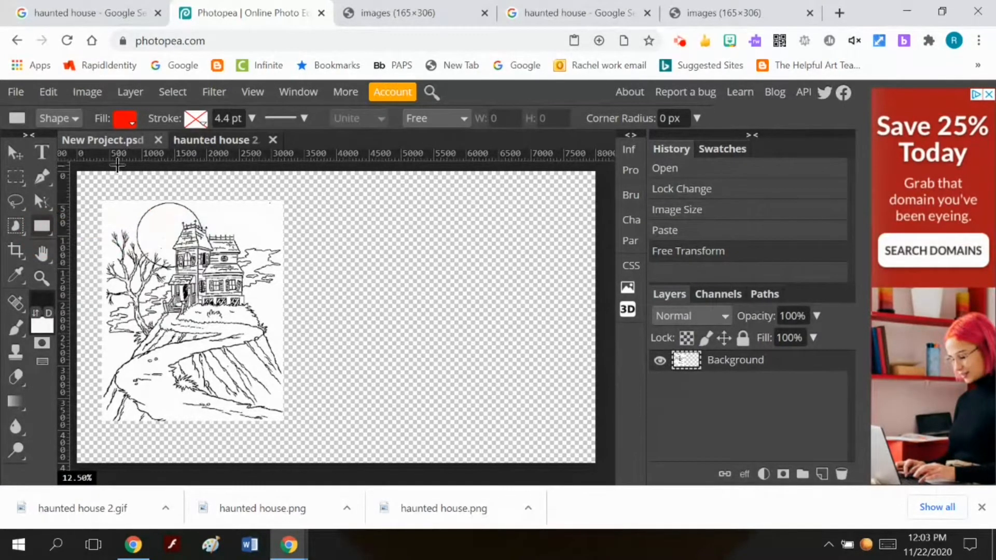
{"action": "left_click", "coordinate": [134, 125]}
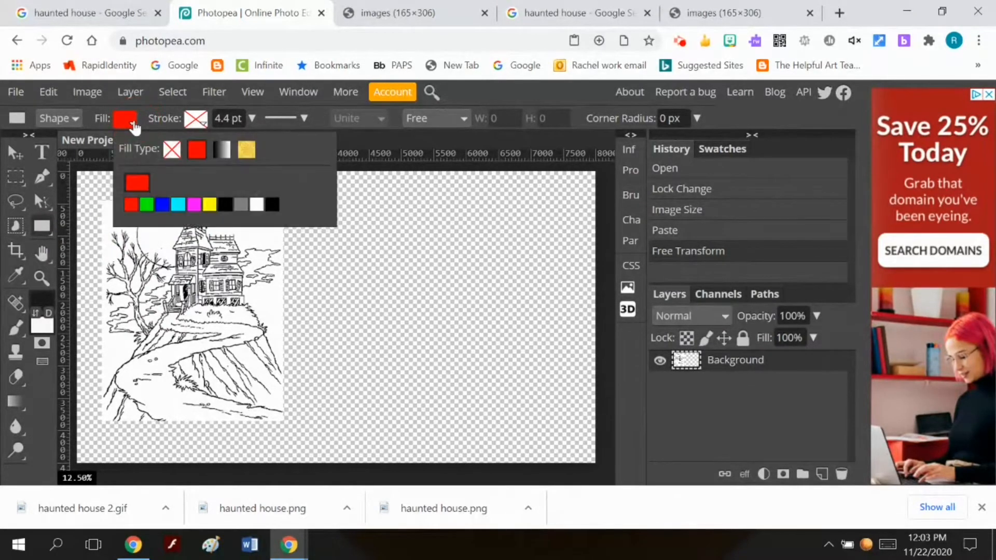
{"action": "left_click", "coordinate": [171, 153]}
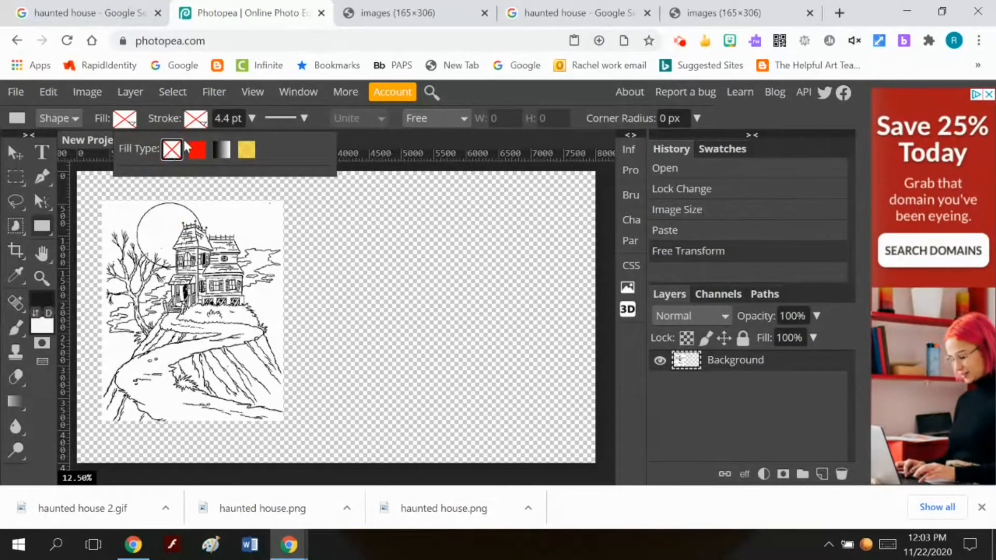
{"action": "left_click", "coordinate": [207, 123]}
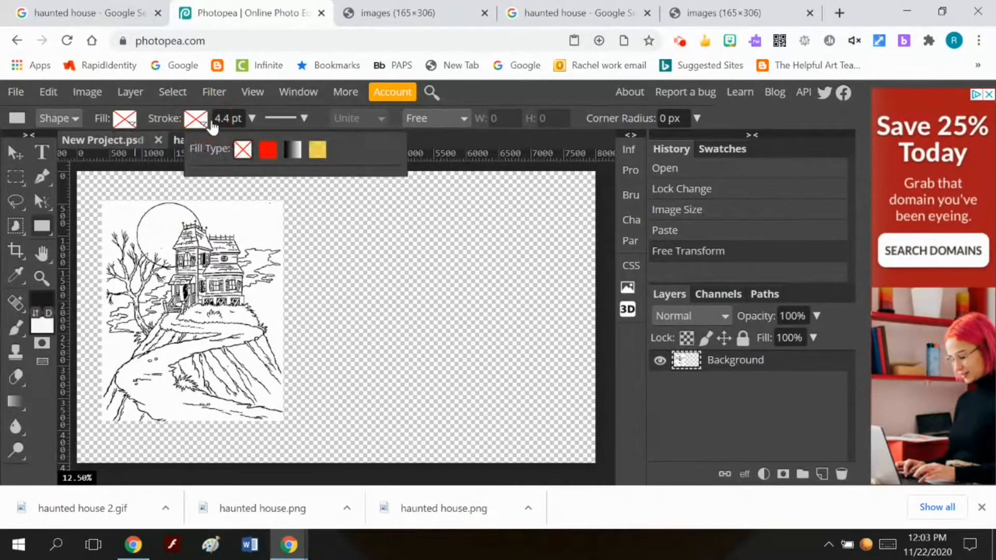
{"action": "left_click", "coordinate": [269, 150]}
{"action": "left_click", "coordinate": [343, 205]}
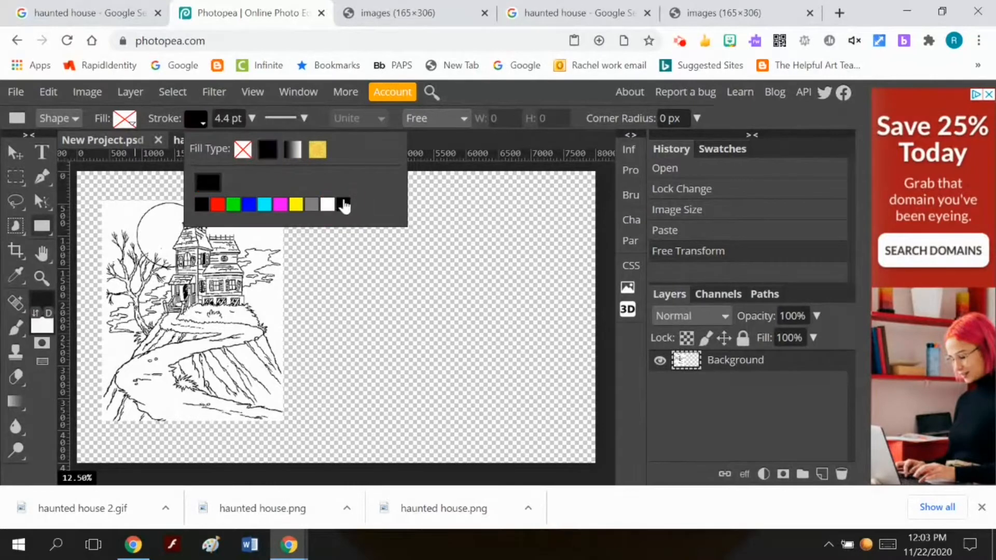
{"action": "left_click", "coordinate": [267, 150]}
{"action": "left_click", "coordinate": [253, 118]}
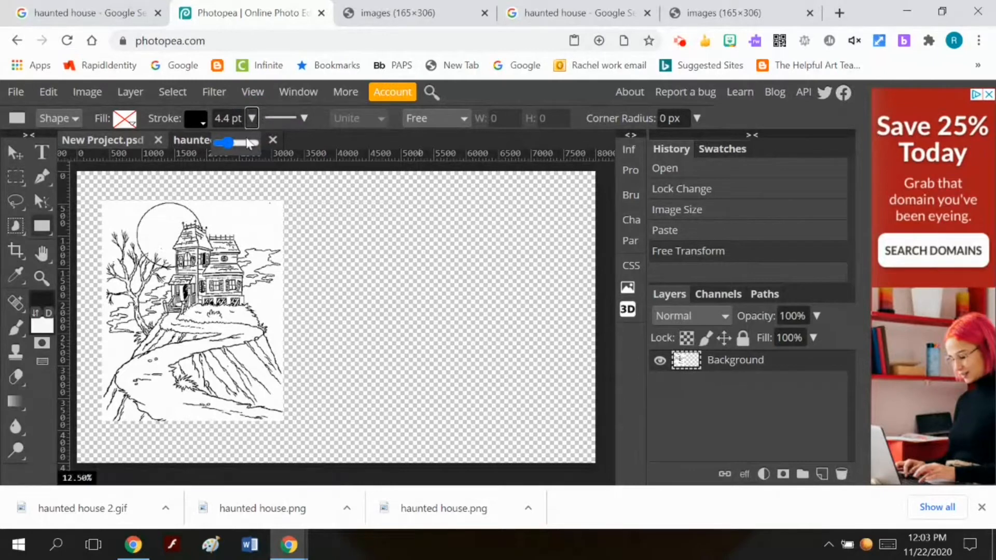
{"action": "left_click", "coordinate": [228, 141]}
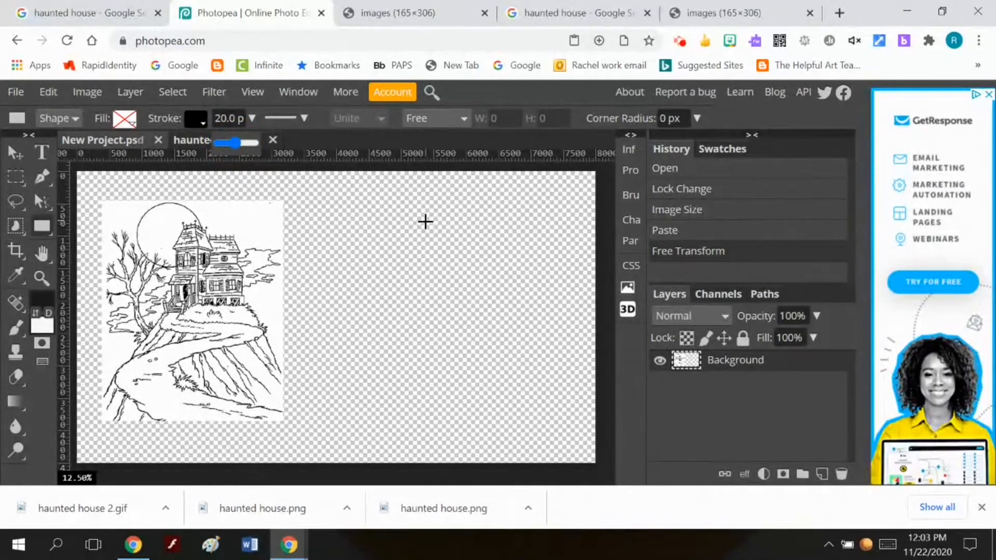
Step: Draw a roughly square rectangle about 1,200 px wide on the empty canvas beside the house and thicken its stroke to 106 pt
{"action": "left_click_drag", "start_coordinate": [425, 223], "coordinate": [501, 298]}
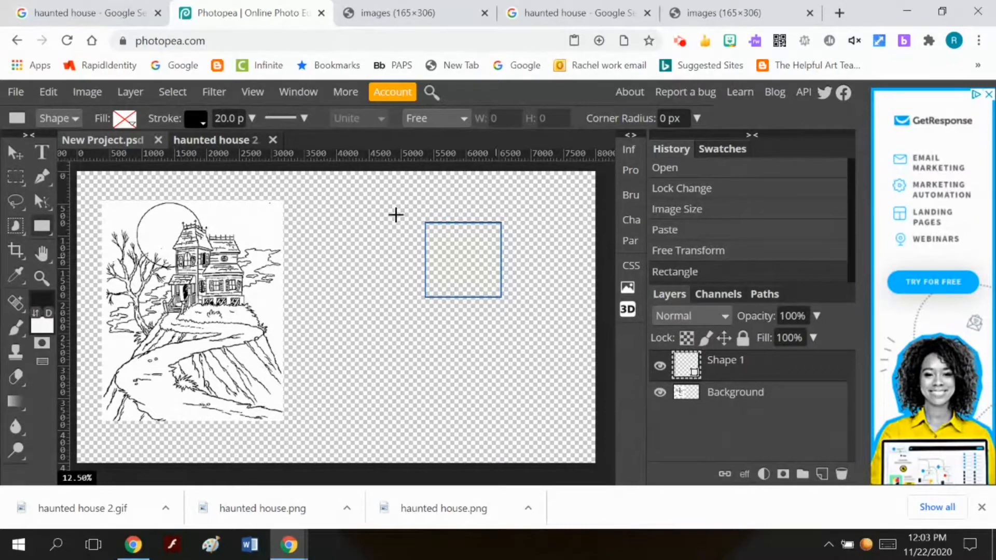
{"action": "left_click", "coordinate": [251, 118]}
{"action": "left_click_drag", "start_coordinate": [235, 142], "coordinate": [248, 142]}
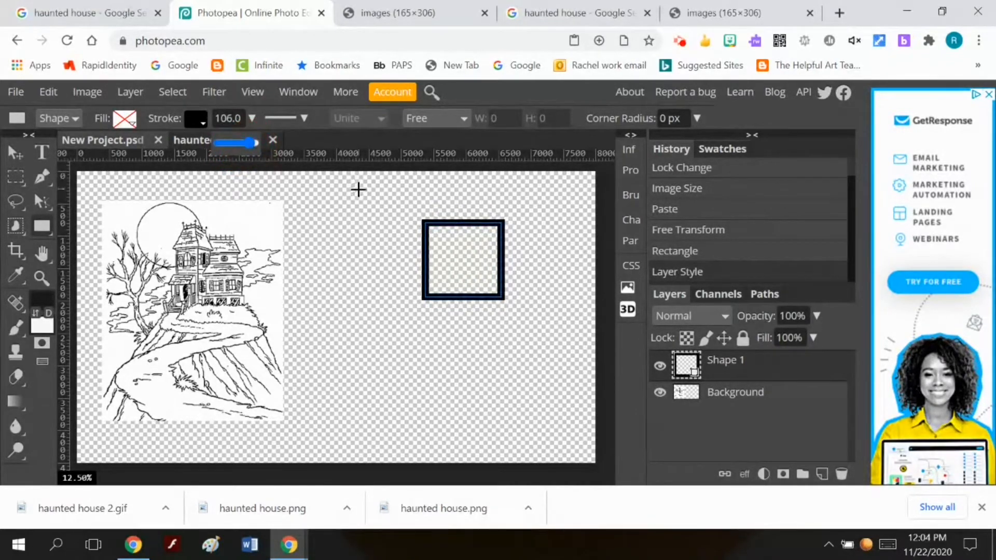
Step: Rasterize the Shape 1 layer and warp the square into a roof shape with flared lower corners and a narrowed top edge
{"action": "right_click", "coordinate": [735, 365]}
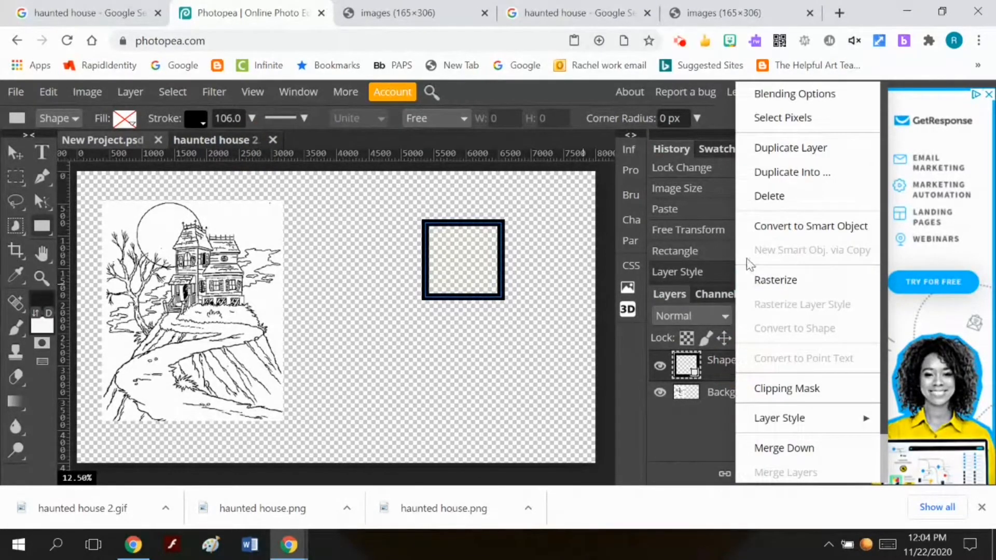
{"action": "left_click", "coordinate": [757, 279]}
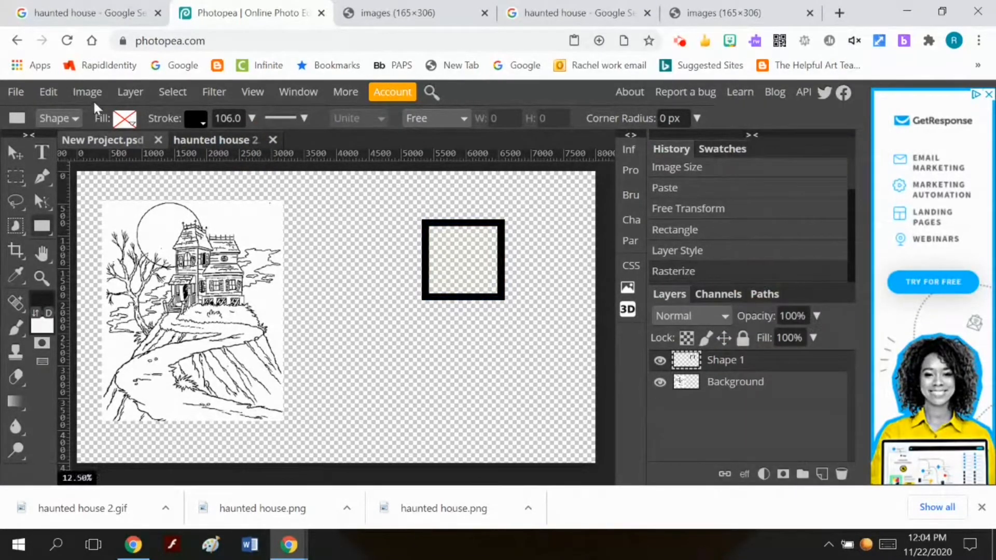
{"action": "left_click", "coordinate": [49, 92]}
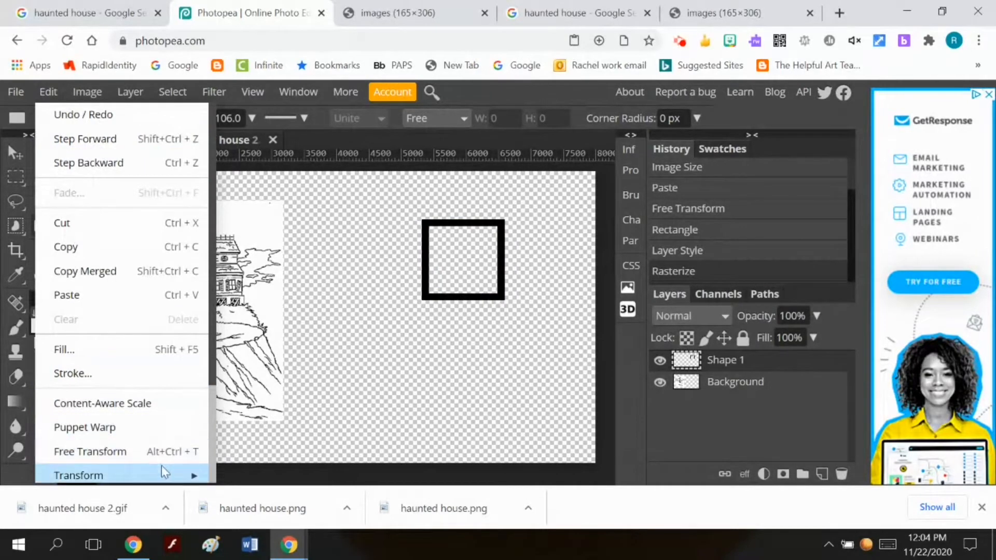
{"action": "mouse_move", "coordinate": [166, 473]}
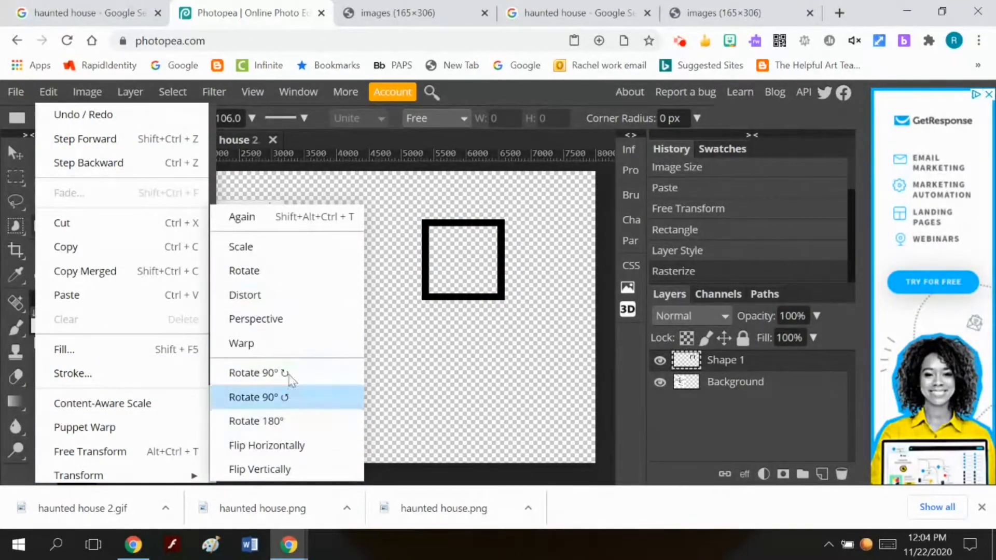
{"action": "left_click", "coordinate": [291, 345]}
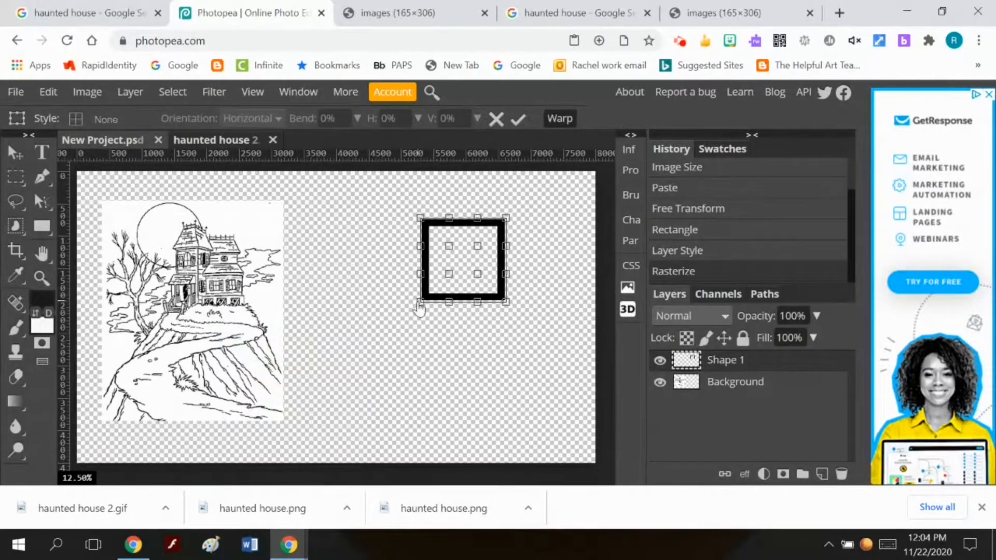
{"action": "left_click_drag", "start_coordinate": [419, 307], "coordinate": [369, 302]}
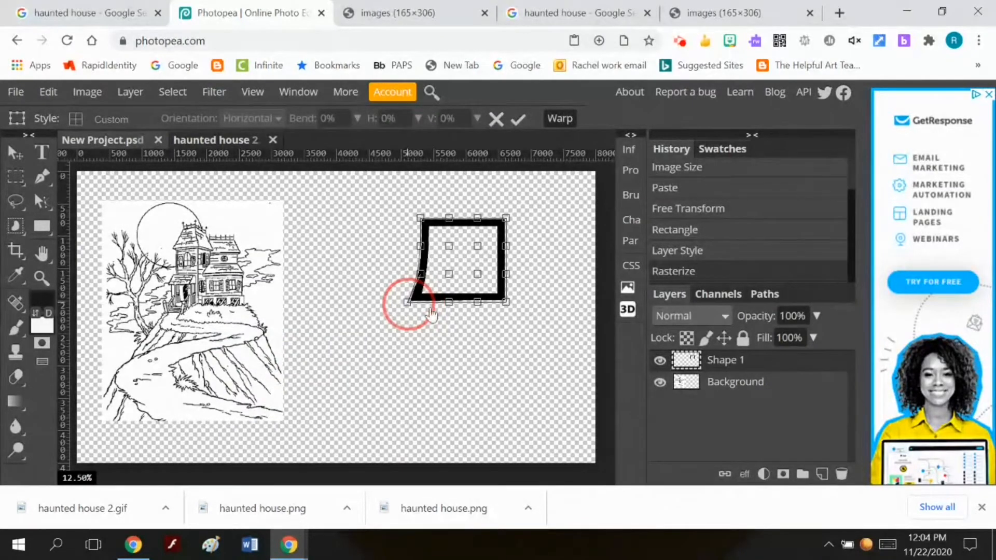
{"action": "left_click_drag", "start_coordinate": [506, 304], "coordinate": [596, 325]}
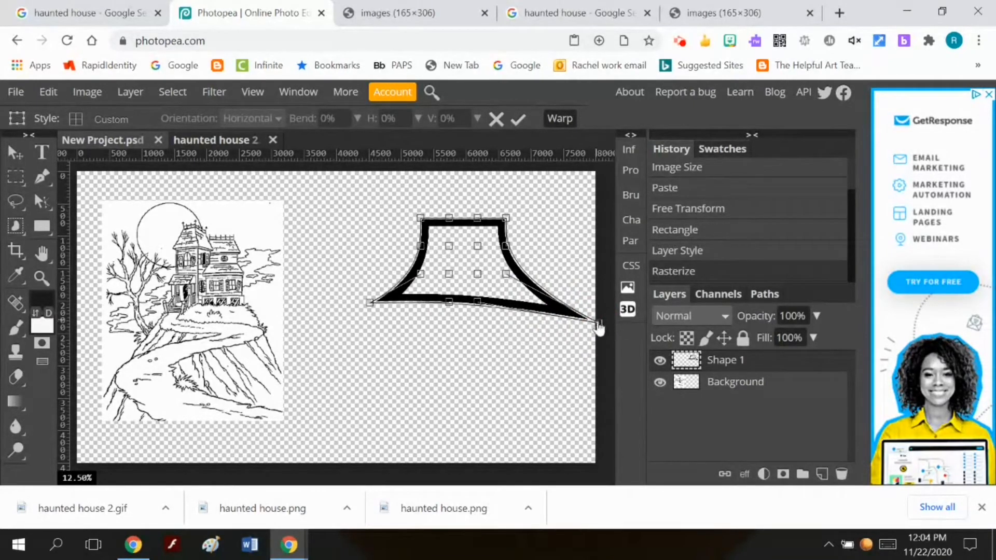
{"action": "left_click_drag", "start_coordinate": [600, 323], "coordinate": [549, 300]}
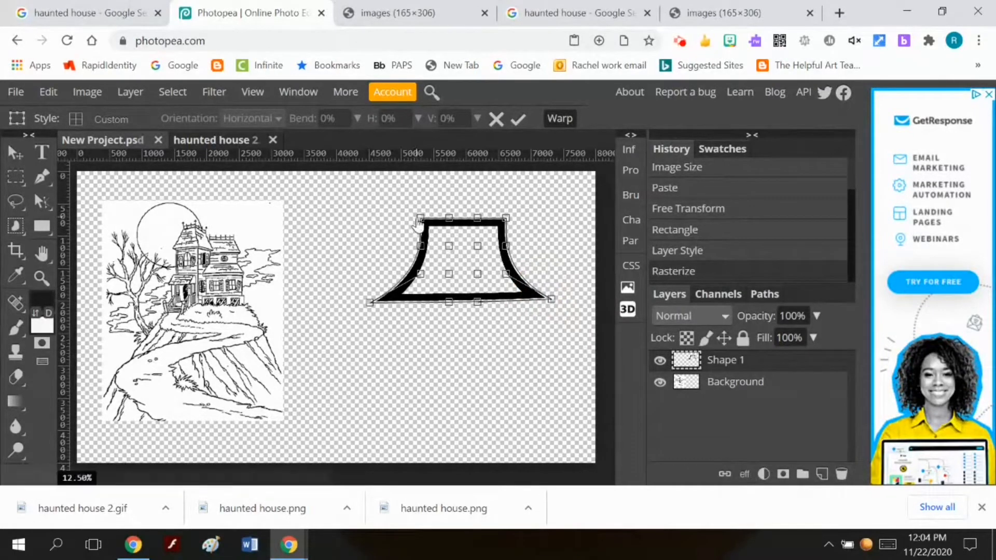
{"action": "left_click_drag", "start_coordinate": [421, 216], "coordinate": [443, 217]}
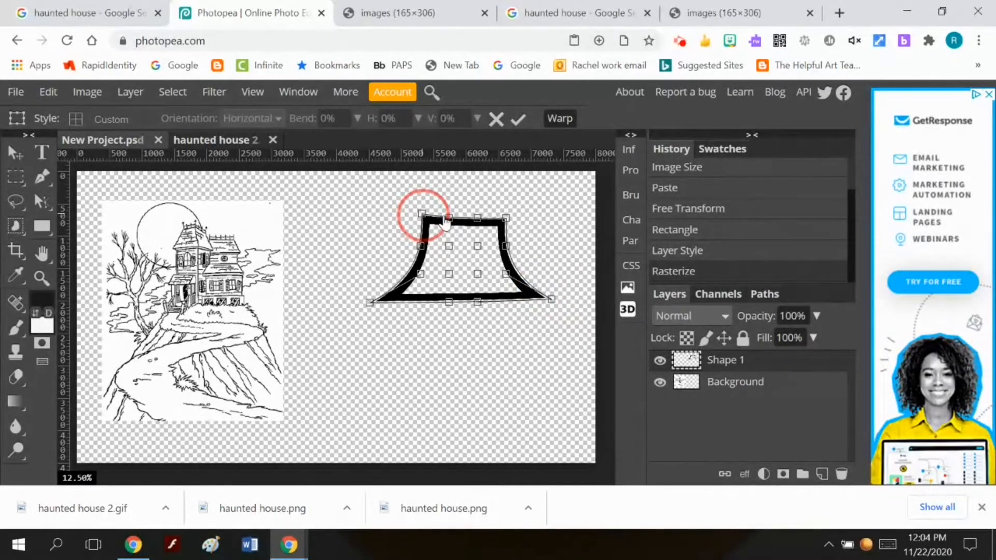
{"action": "left_click_drag", "start_coordinate": [504, 218], "coordinate": [488, 213]}
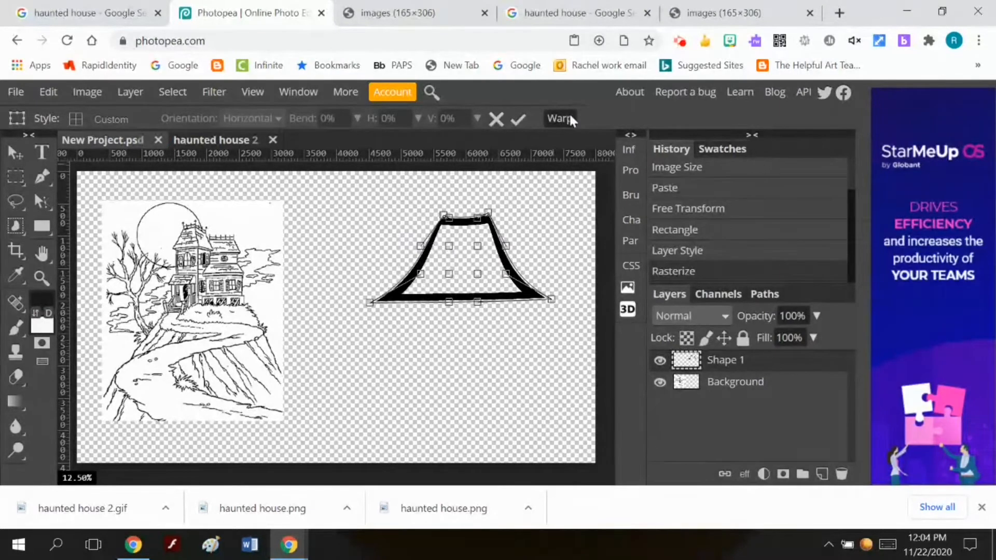
{"action": "left_click", "coordinate": [518, 121]}
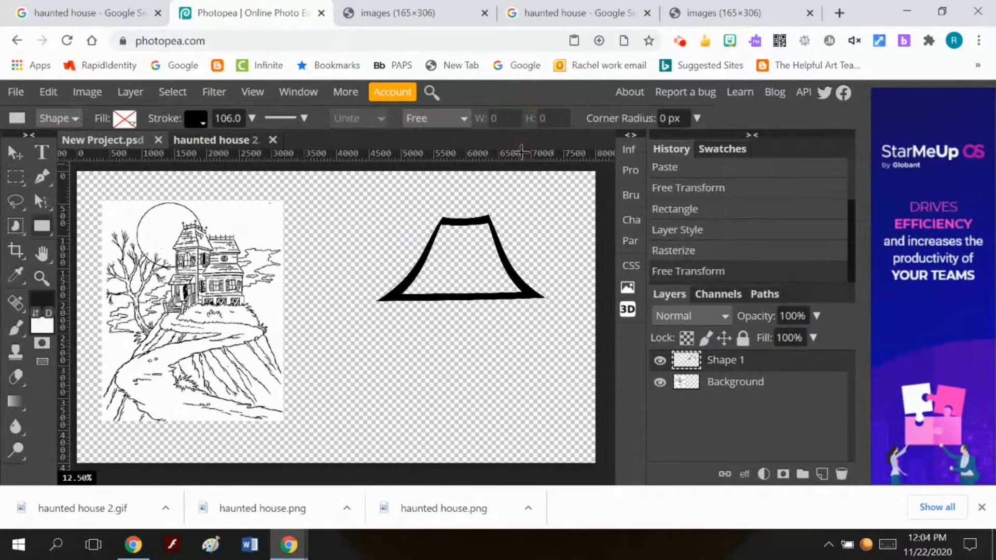
Step: Duplicate the Shape 1 roof layer and offset the original outline slightly down and to the right behind the copy
{"action": "left_click", "coordinate": [132, 92]}
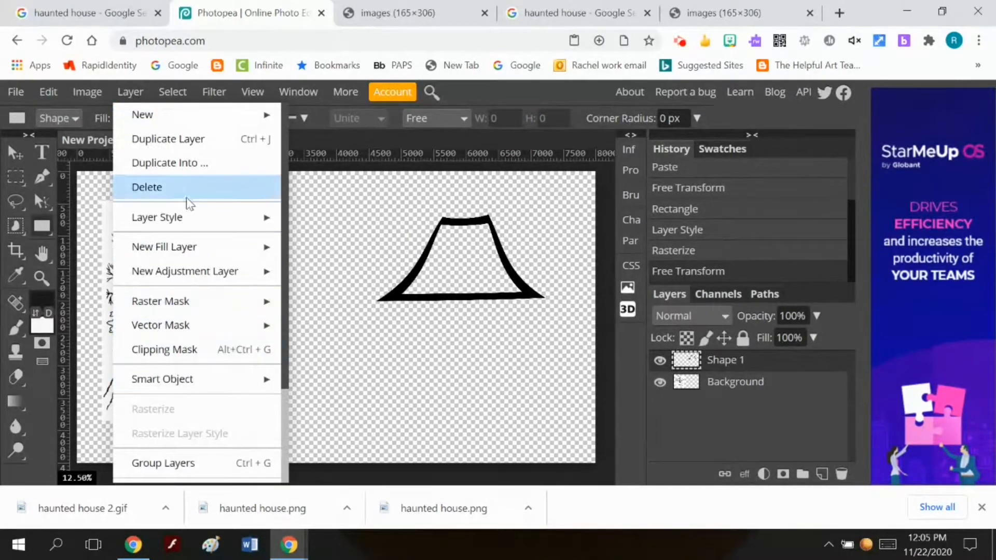
{"action": "left_click", "coordinate": [205, 145]}
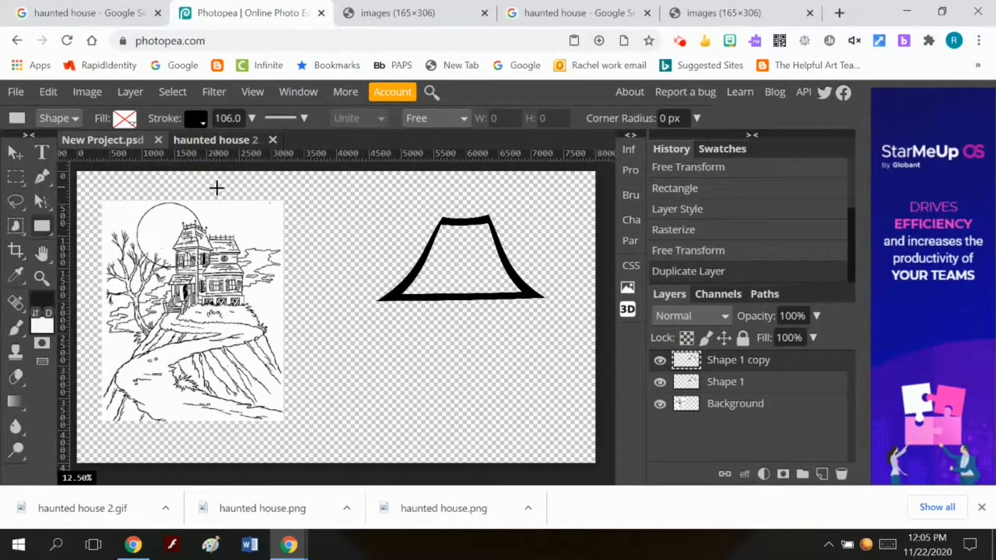
{"action": "left_click", "coordinate": [740, 385]}
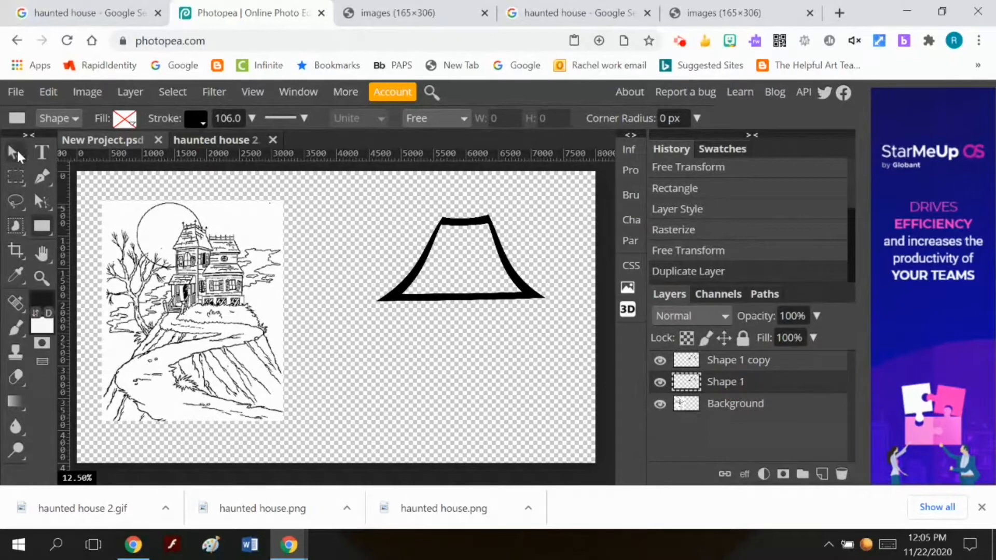
{"action": "left_click", "coordinate": [15, 152]}
{"action": "left_click_drag", "start_coordinate": [514, 287], "coordinate": [548, 296]}
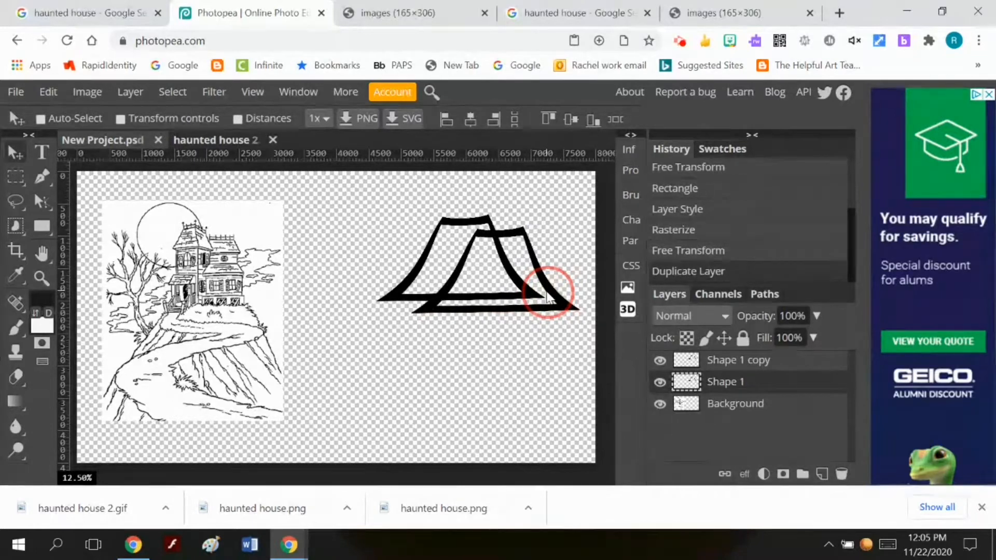
{"action": "left_click_drag", "start_coordinate": [550, 298], "coordinate": [554, 300]}
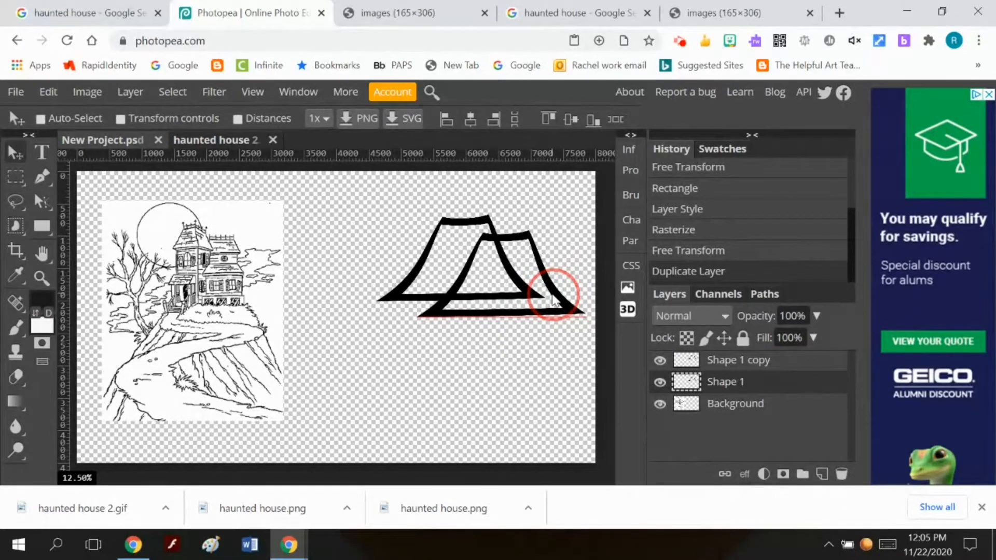
{"action": "mouse_move", "coordinate": [552, 299]}
{"action": "left_mouse_down"}
{"action": "mouse_move", "coordinate": [545, 257]}
{"action": "mouse_move", "coordinate": [560, 271]}
{"action": "mouse_move", "coordinate": [552, 306]}
{"action": "left_mouse_up"}
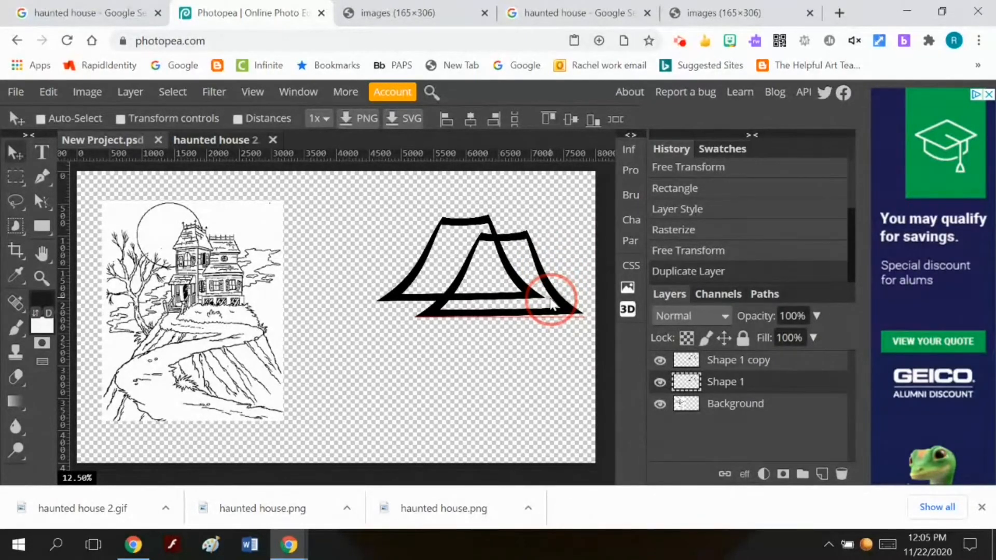
{"action": "left_click_drag", "start_coordinate": [552, 305], "coordinate": [552, 305]}
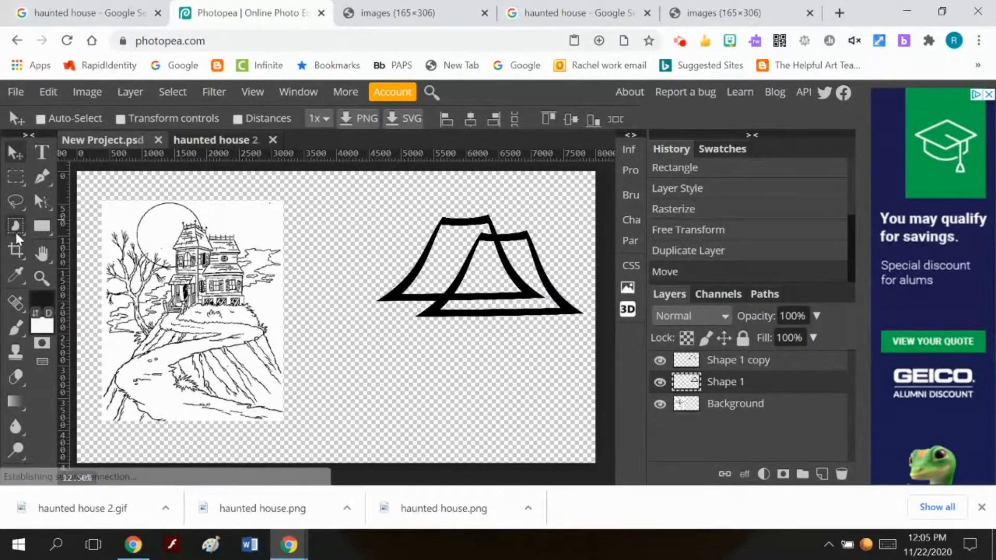
Step: Erase the rear roof's left edge where it shows inside the front roof, using a 176 px eraser on Shape 1
{"action": "left_click", "coordinate": [16, 378]}
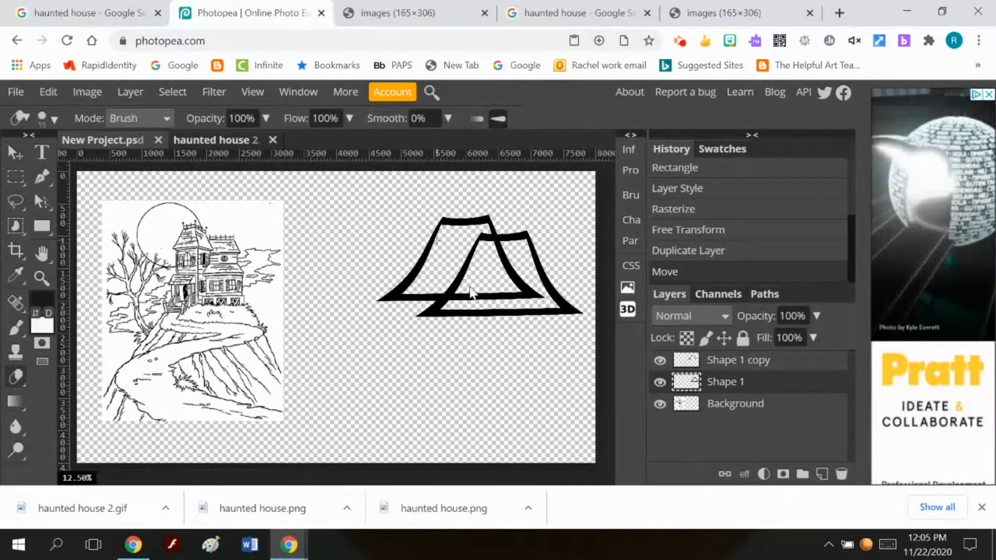
{"action": "left_click", "coordinate": [54, 118]}
{"action": "left_click_drag", "start_coordinate": [77, 162], "coordinate": [134, 162]}
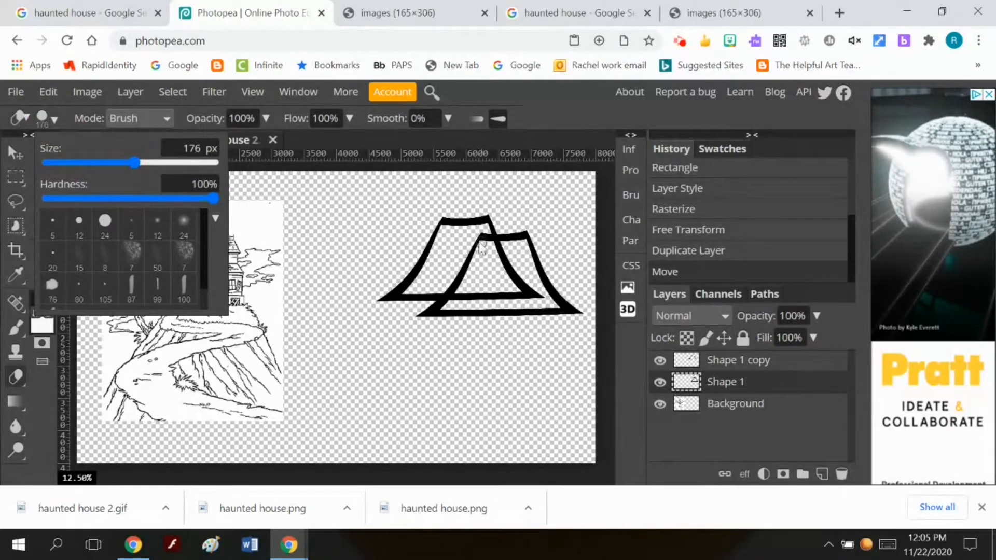
{"action": "mouse_move", "coordinate": [485, 240]}
{"action": "left_mouse_down"}
{"action": "mouse_move", "coordinate": [446, 290]}
{"action": "mouse_move", "coordinate": [466, 289]}
{"action": "mouse_move", "coordinate": [446, 286]}
{"action": "left_mouse_up"}
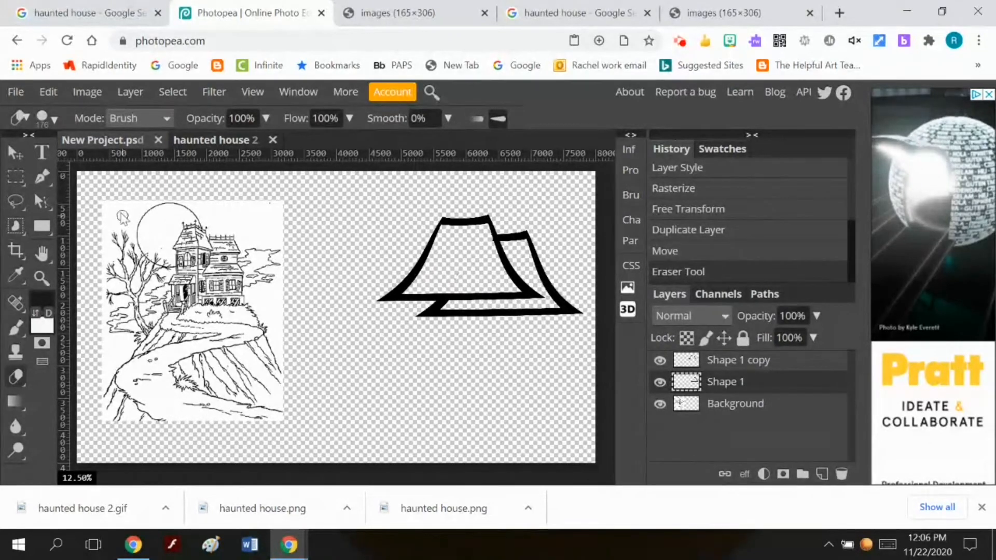
Step: On the Shape 1 copy layer, join the roofs' upper right, lower right and lower left corners with straight 122 px brush lines
{"action": "left_click", "coordinate": [740, 368]}
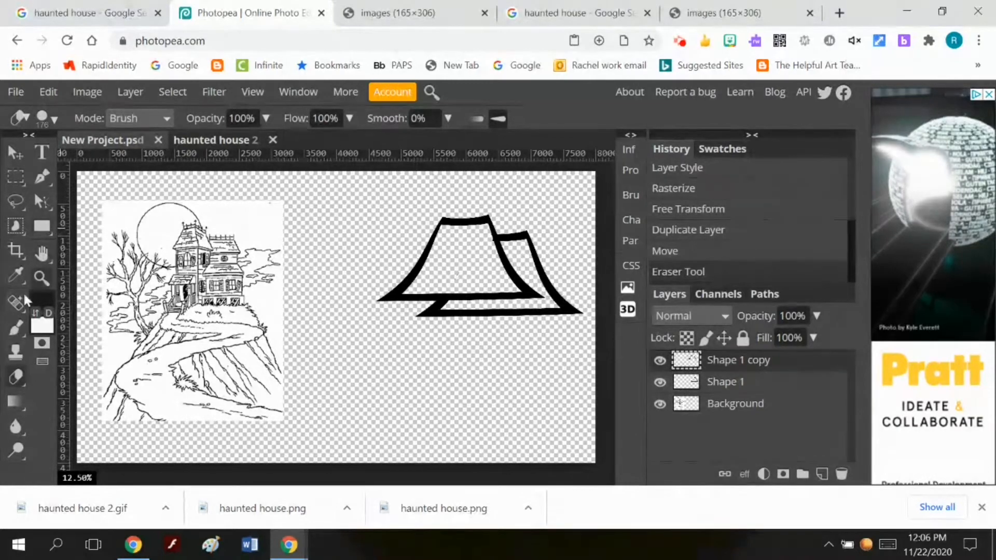
{"action": "left_click", "coordinate": [15, 329]}
{"action": "left_click", "coordinate": [104, 337]}
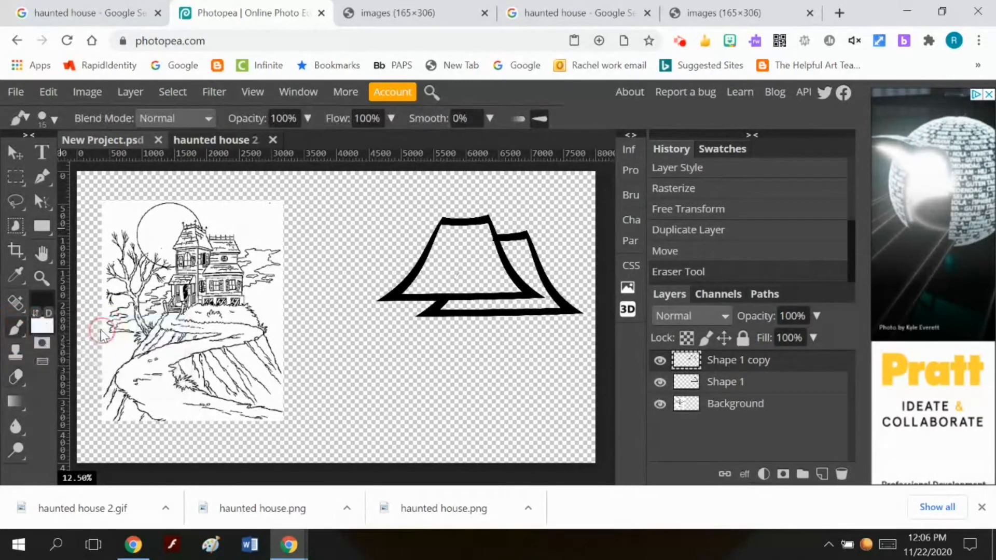
{"action": "left_click", "coordinate": [54, 117]}
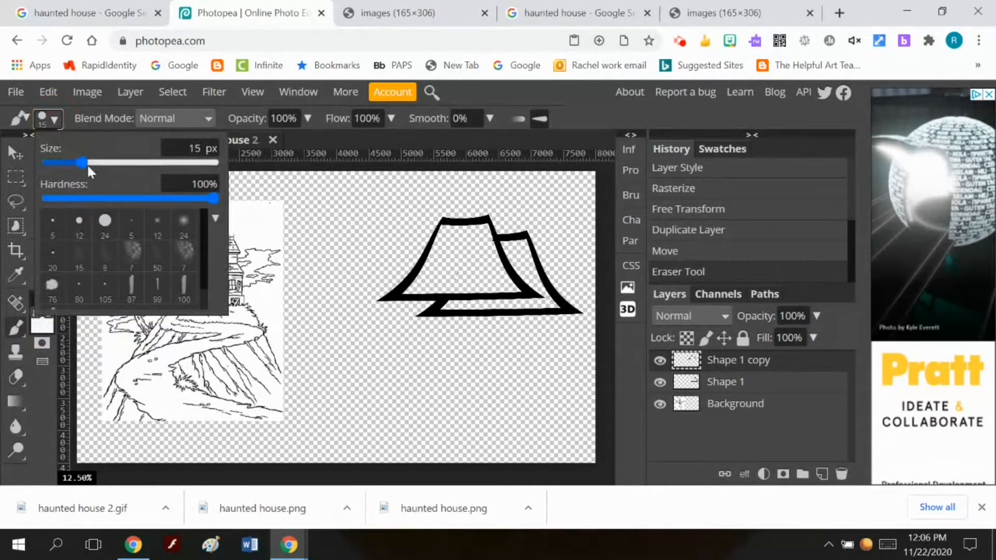
{"action": "mouse_move", "coordinate": [86, 164]}
{"action": "left_mouse_down"}
{"action": "mouse_move", "coordinate": [145, 162]}
{"action": "mouse_move", "coordinate": [122, 164]}
{"action": "left_mouse_up"}
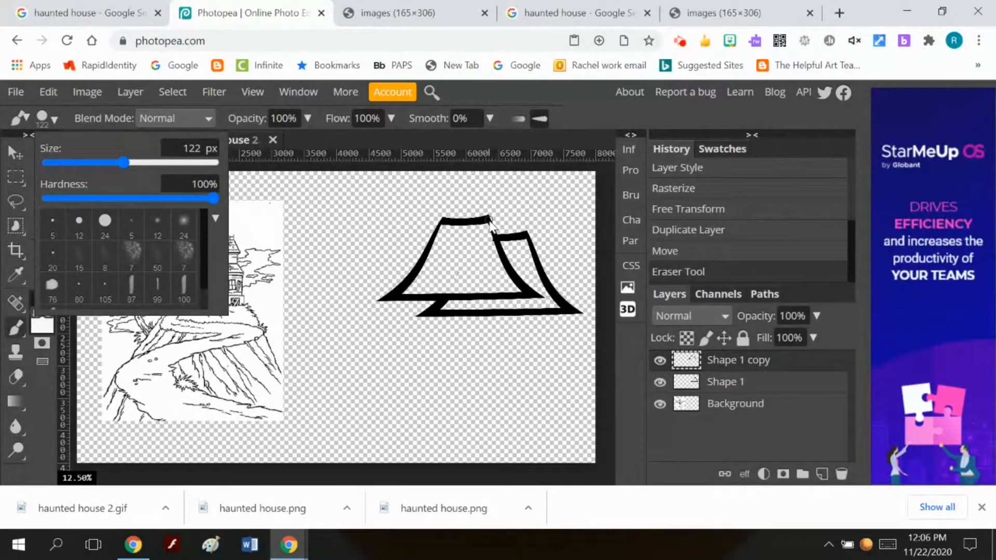
{"action": "left_click", "coordinate": [490, 220]}
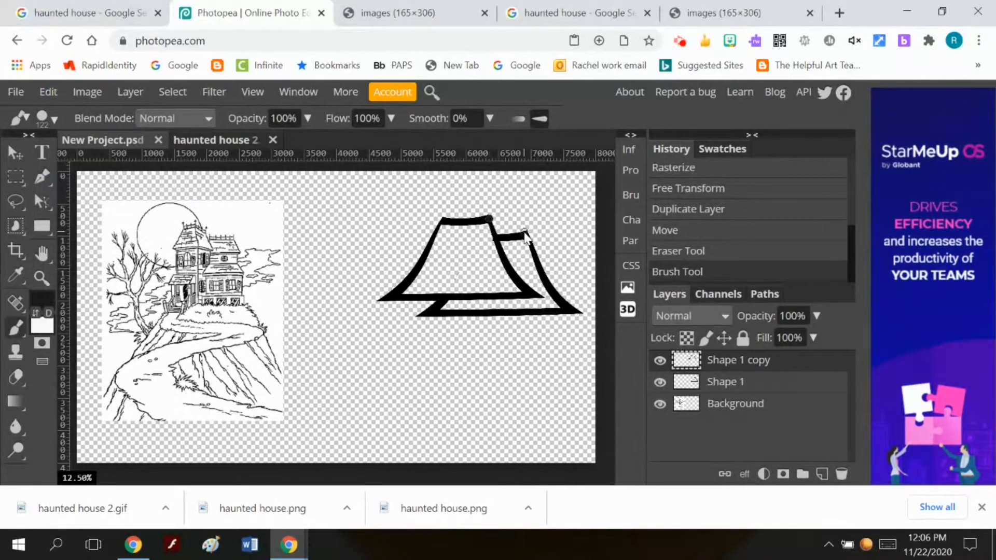
{"action": "left_click", "coordinate": [528, 236], "text": "shift"}
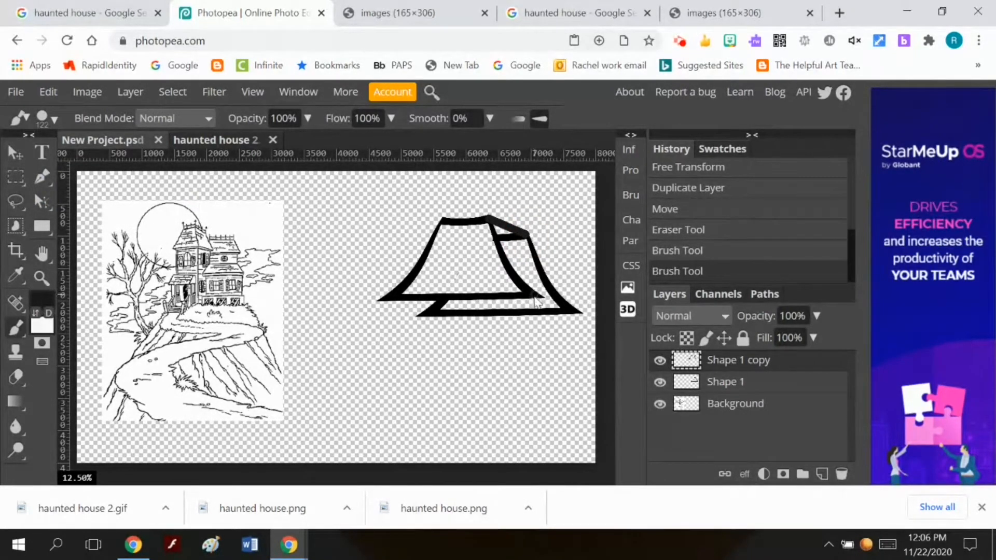
{"action": "left_click", "coordinate": [534, 296], "text": "shift"}
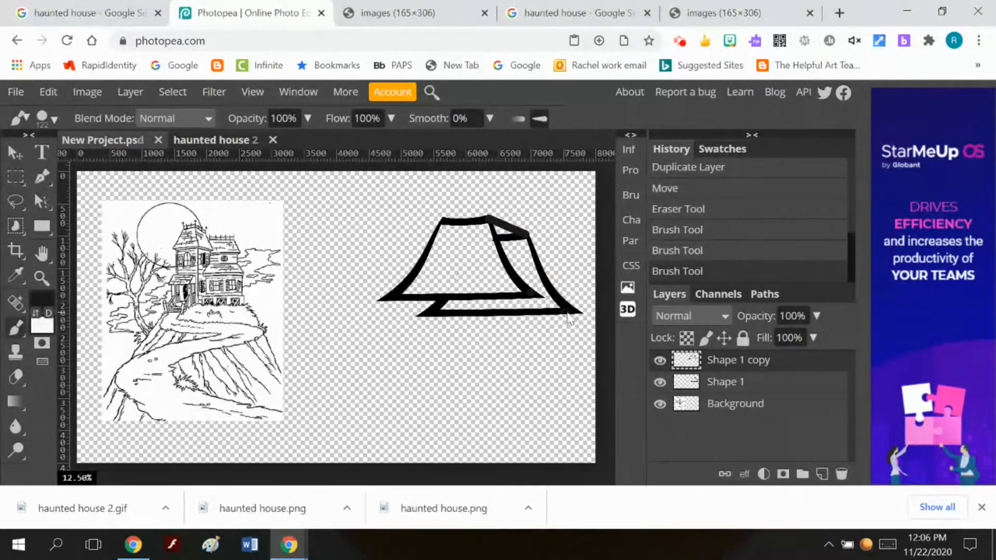
{"action": "left_click", "coordinate": [572, 312], "text": "shift"}
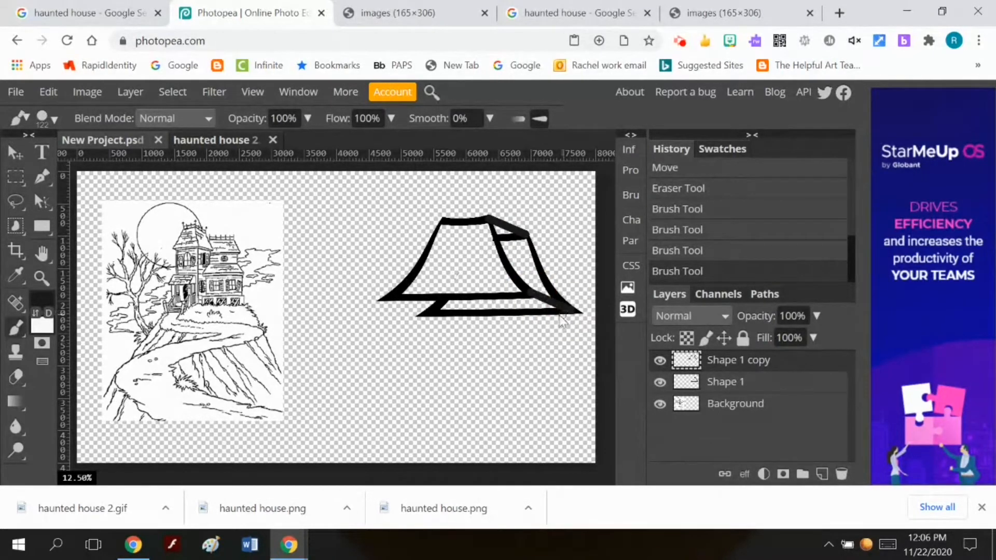
{"action": "left_click", "coordinate": [383, 298]}
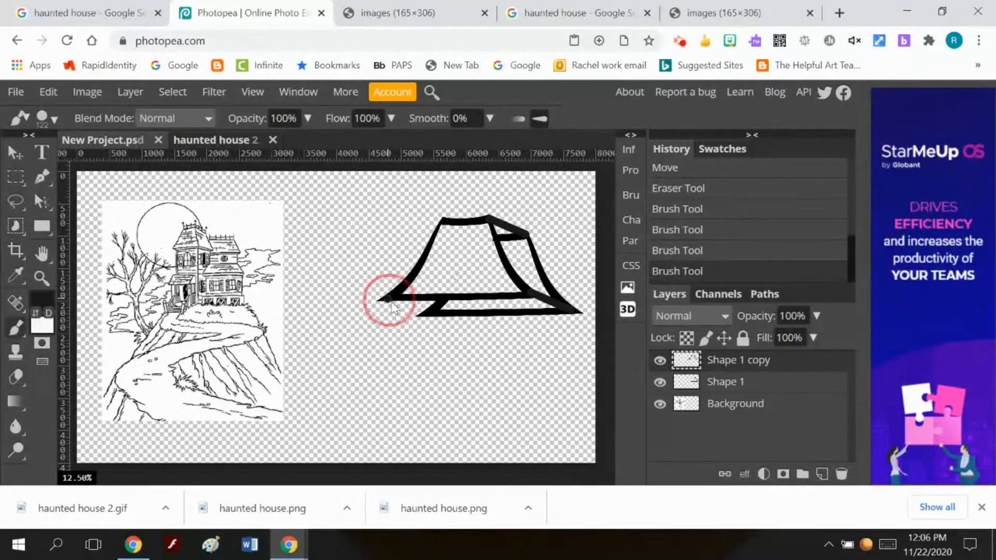
{"action": "left_click", "coordinate": [420, 312], "text": "shift"}
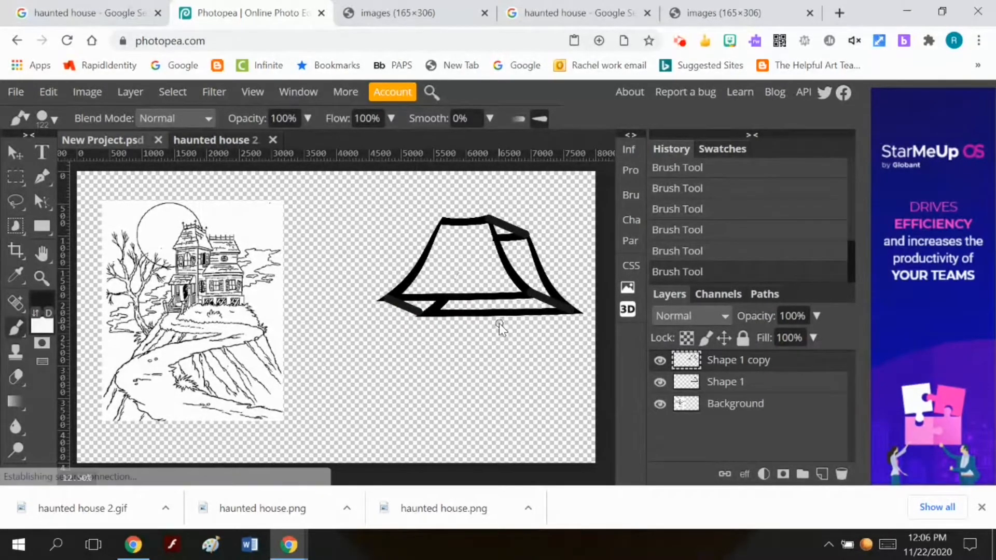
Step: Erase the rear roof's leftover top edge and lower left corner piece from the Shape 1 layer
{"action": "left_click", "coordinate": [15, 379]}
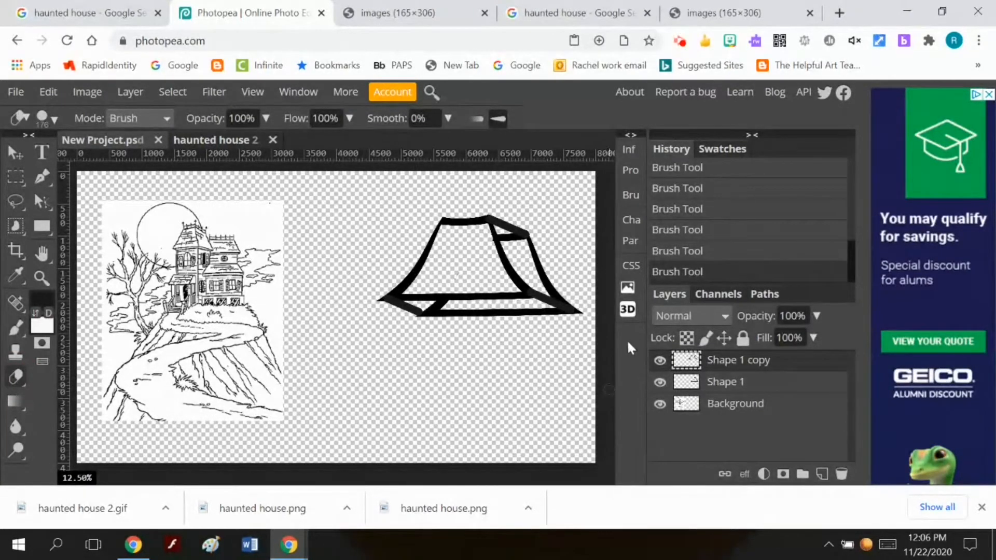
{"action": "left_click", "coordinate": [720, 386]}
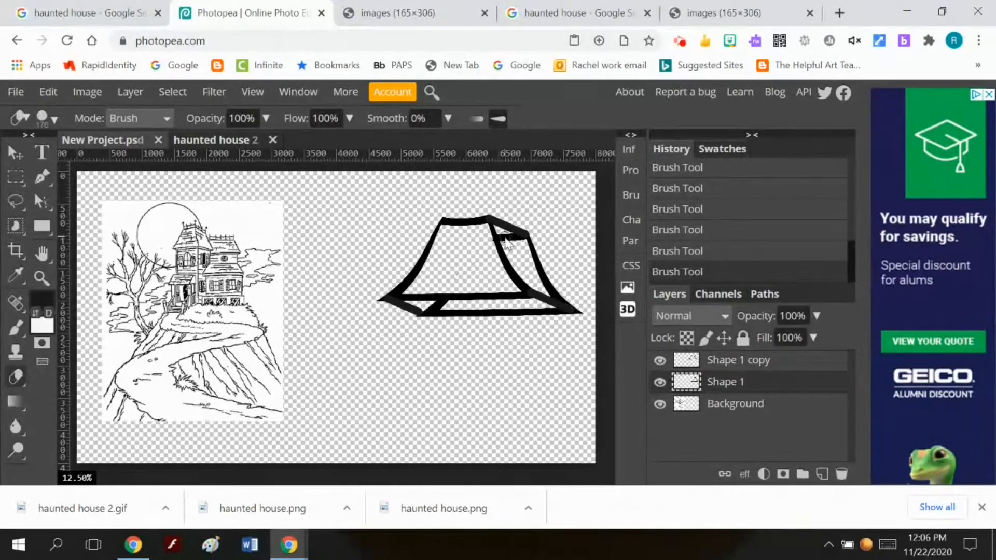
{"action": "mouse_move", "coordinate": [506, 236]}
{"action": "left_mouse_down"}
{"action": "mouse_move", "coordinate": [512, 245]}
{"action": "mouse_move", "coordinate": [516, 234]}
{"action": "mouse_move", "coordinate": [507, 244]}
{"action": "mouse_move", "coordinate": [519, 239]}
{"action": "mouse_move", "coordinate": [526, 256]}
{"action": "left_mouse_up"}
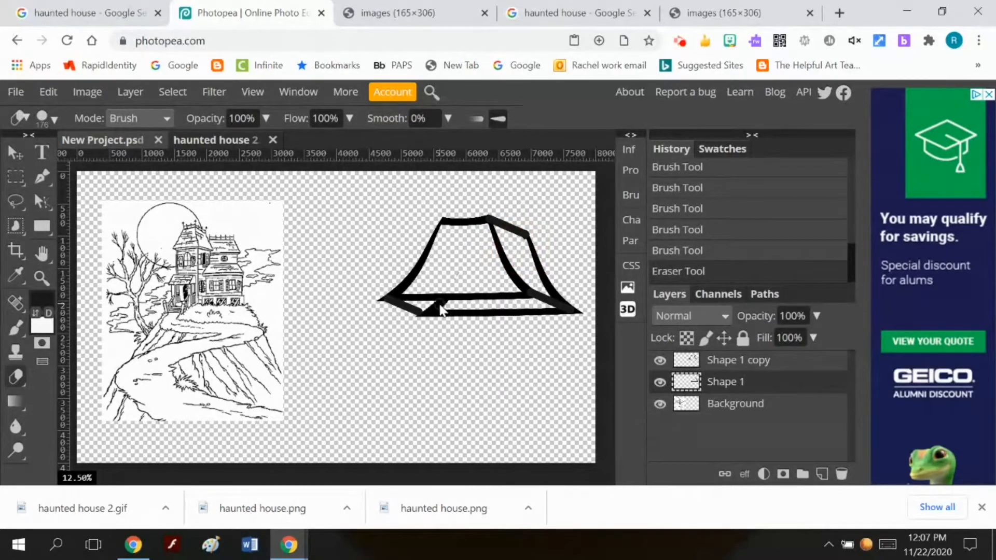
{"action": "mouse_move", "coordinate": [439, 305]}
{"action": "left_mouse_down"}
{"action": "mouse_move", "coordinate": [428, 307]}
{"action": "mouse_move", "coordinate": [456, 305]}
{"action": "left_mouse_up"}
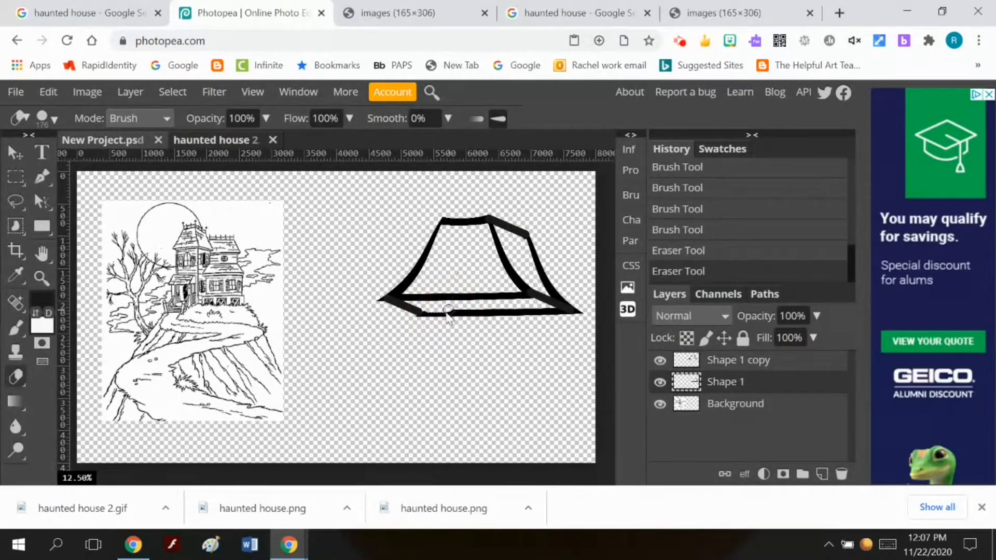
Step: Add a new empty layer above the Shape 1 copy layer
{"action": "left_click", "coordinate": [733, 363]}
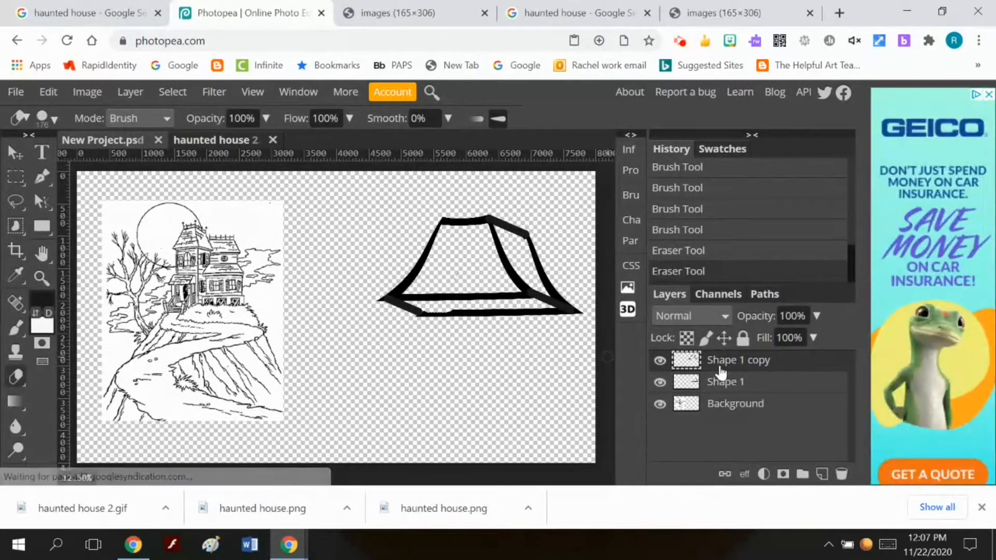
{"action": "left_click", "coordinate": [130, 92]}
{"action": "mouse_move", "coordinate": [143, 115]}
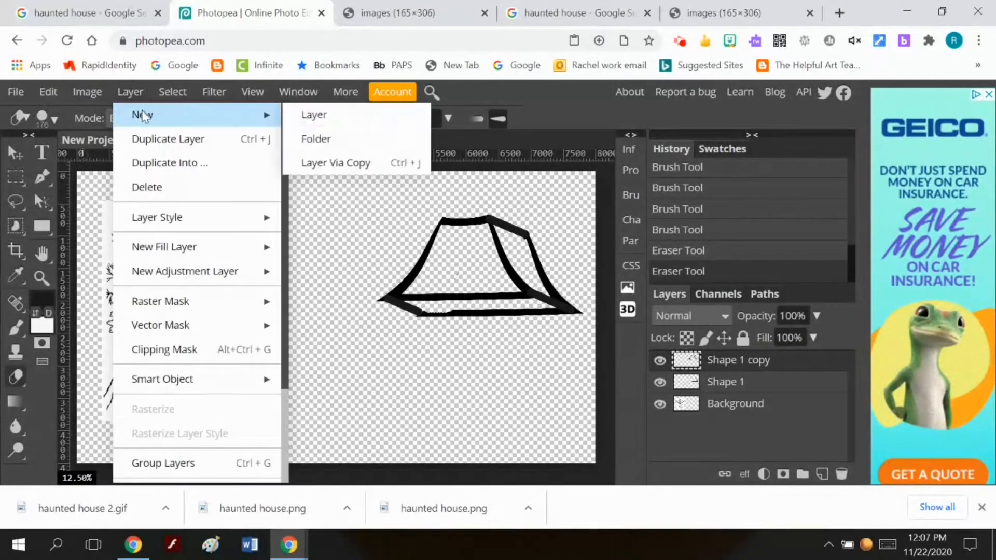
{"action": "left_click", "coordinate": [398, 109]}
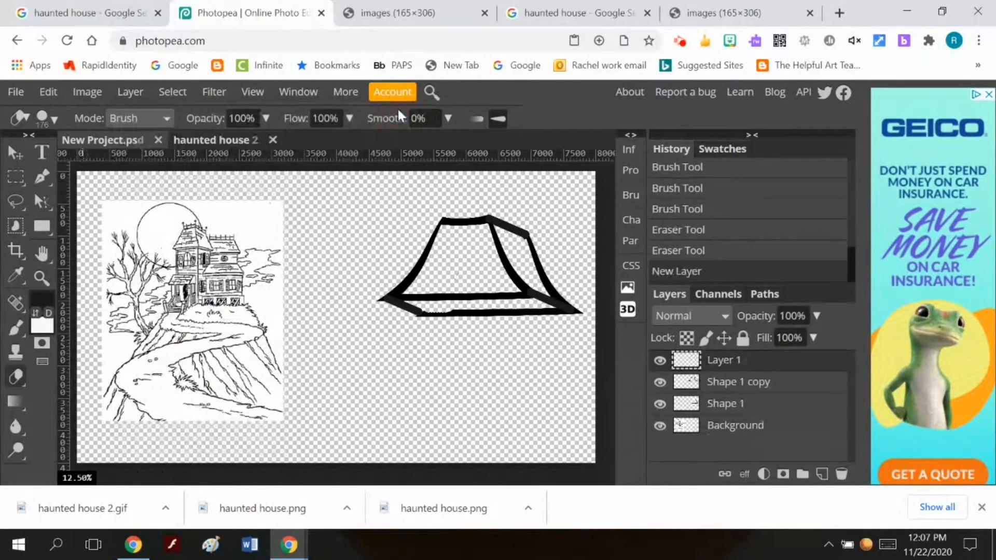
{"action": "left_click", "coordinate": [397, 306]}
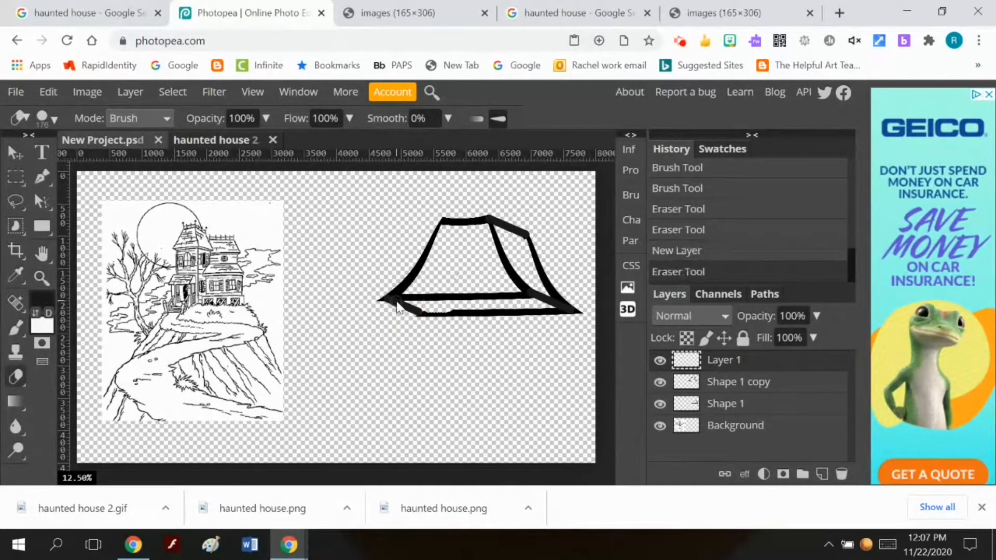
{"action": "left_click", "coordinate": [430, 390]}
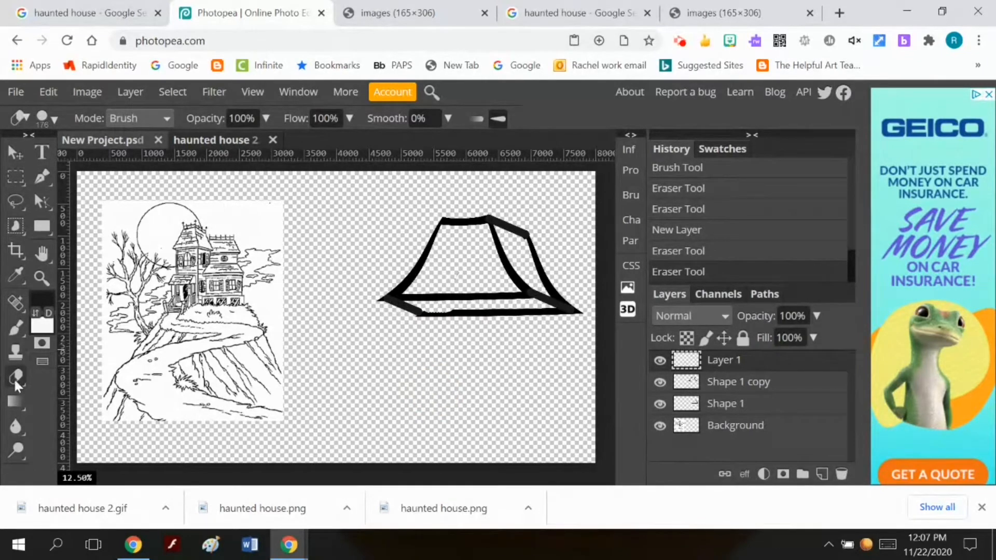
Step: Brush two straight wall lines on Layer 1 from the roof's lower front corners downward, the left one slanting inward
{"action": "left_click", "coordinate": [13, 331]}
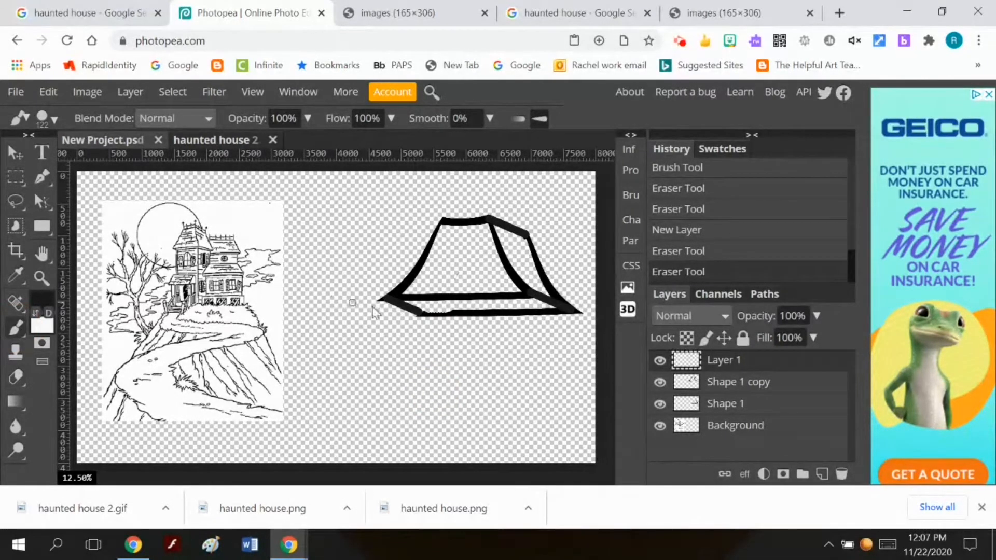
{"action": "left_click", "coordinate": [398, 306]}
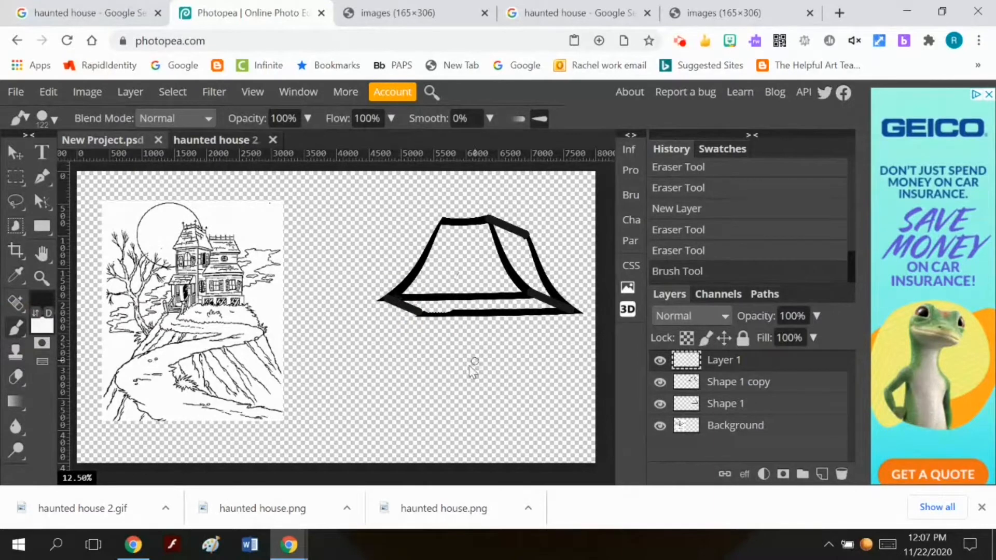
{"action": "left_click", "coordinate": [434, 386], "text": "shift"}
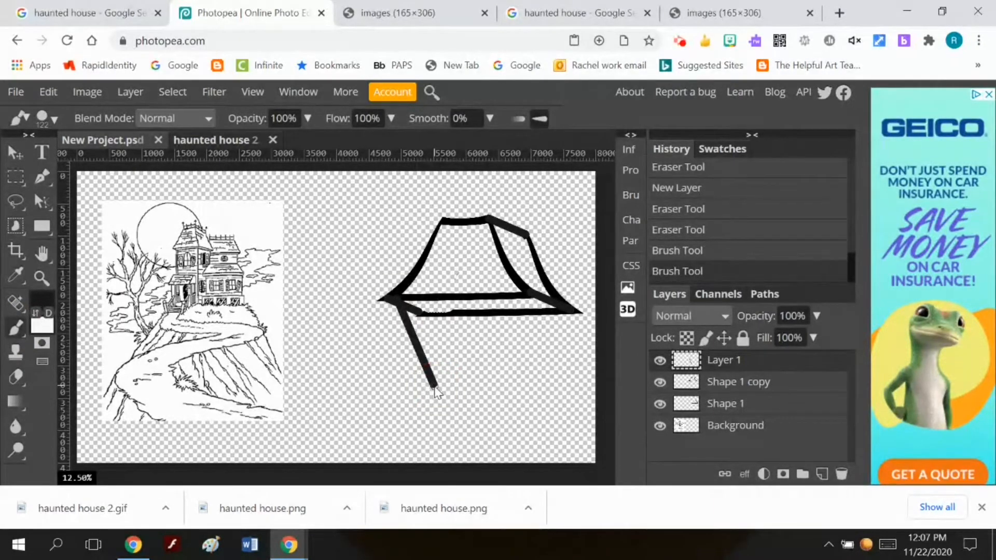
{"action": "left_click", "coordinate": [528, 299]}
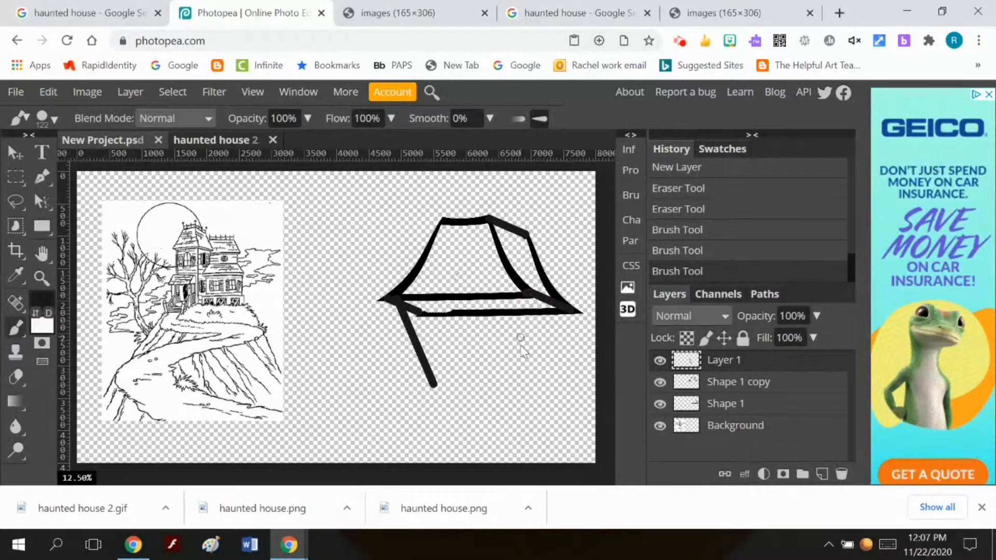
{"action": "left_click", "coordinate": [521, 388], "text": "shift"}
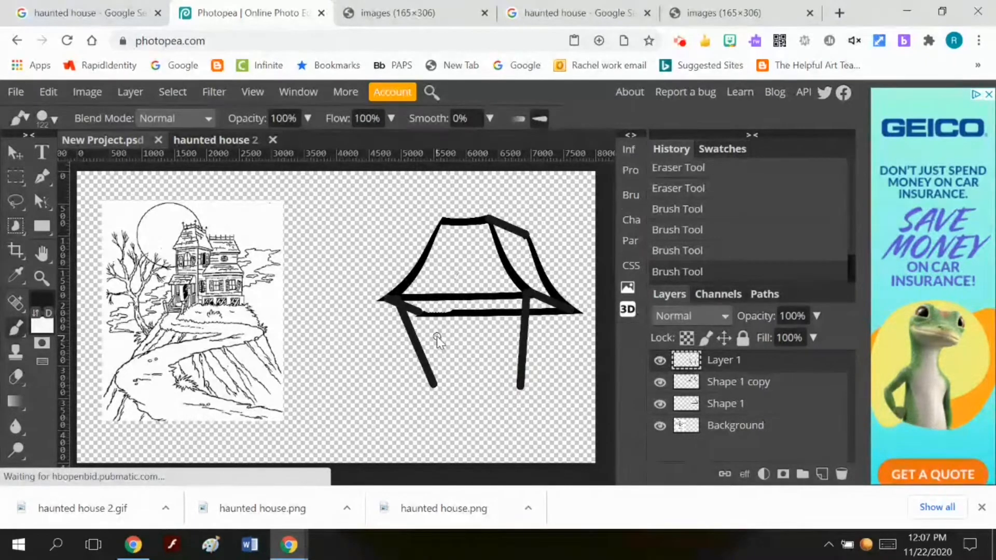
Step: Warp Layer 1 so the left and right wall lines bow outward into curves, and apply the warp
{"action": "left_click", "coordinate": [48, 92]}
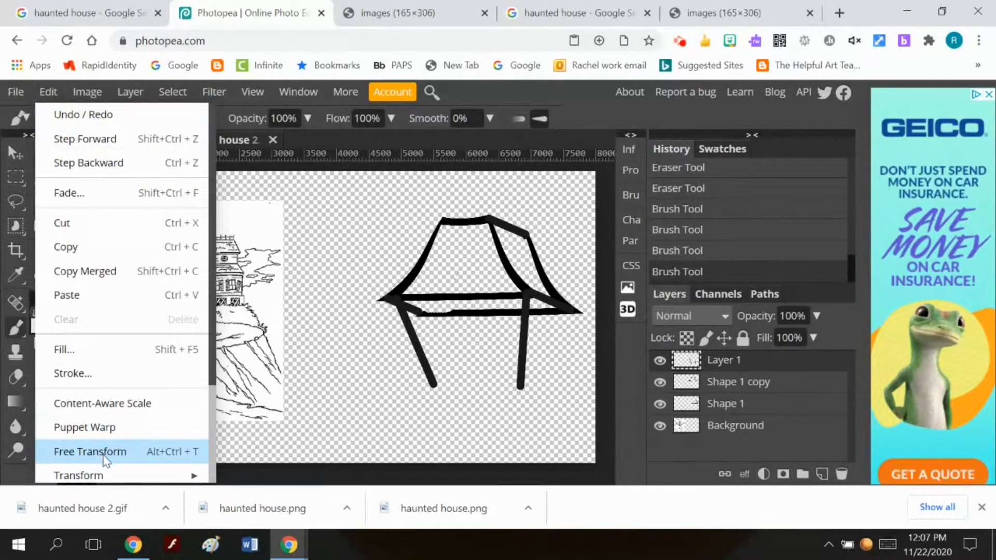
{"action": "mouse_move", "coordinate": [127, 474]}
{"action": "left_click", "coordinate": [296, 346]}
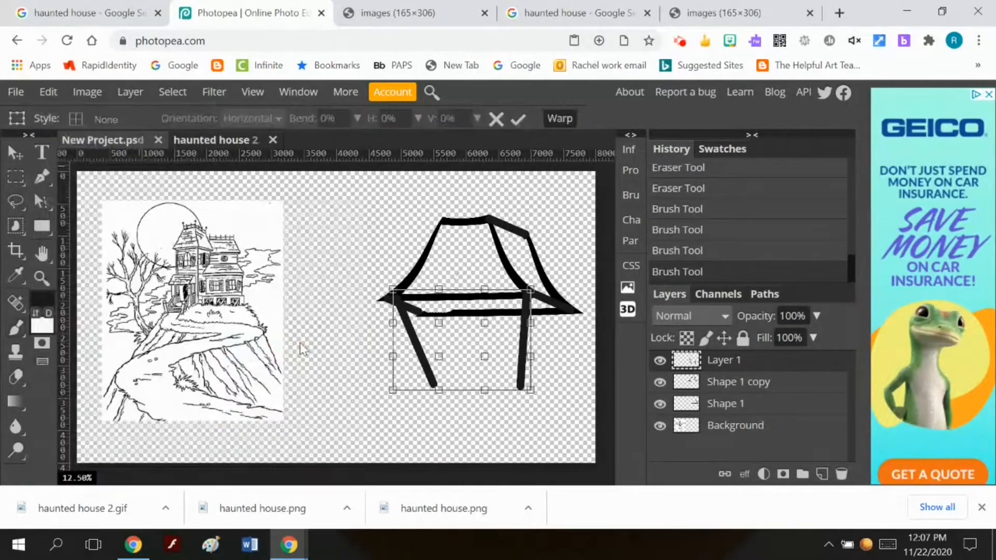
{"action": "left_click_drag", "start_coordinate": [393, 322], "coordinate": [389, 320]}
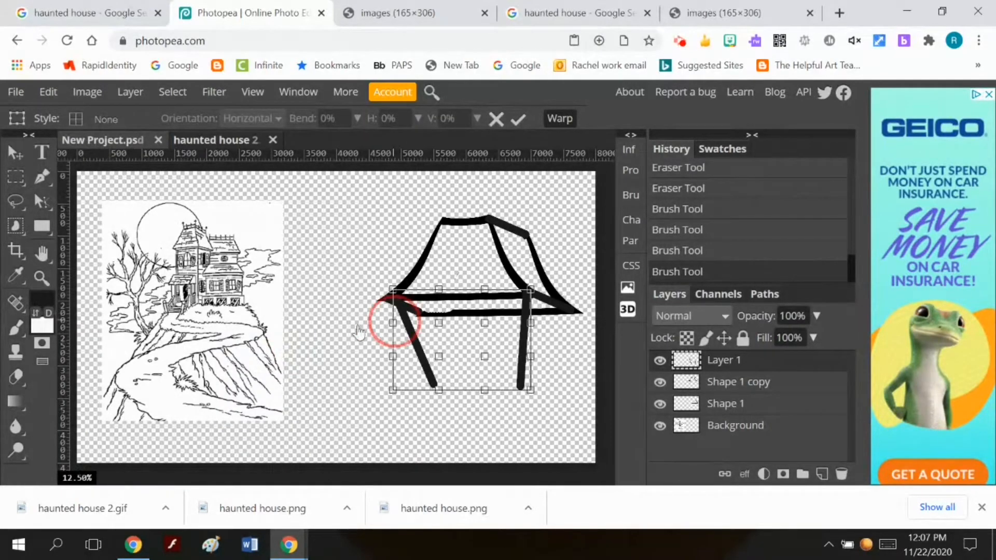
{"action": "left_click_drag", "start_coordinate": [392, 358], "coordinate": [380, 365]}
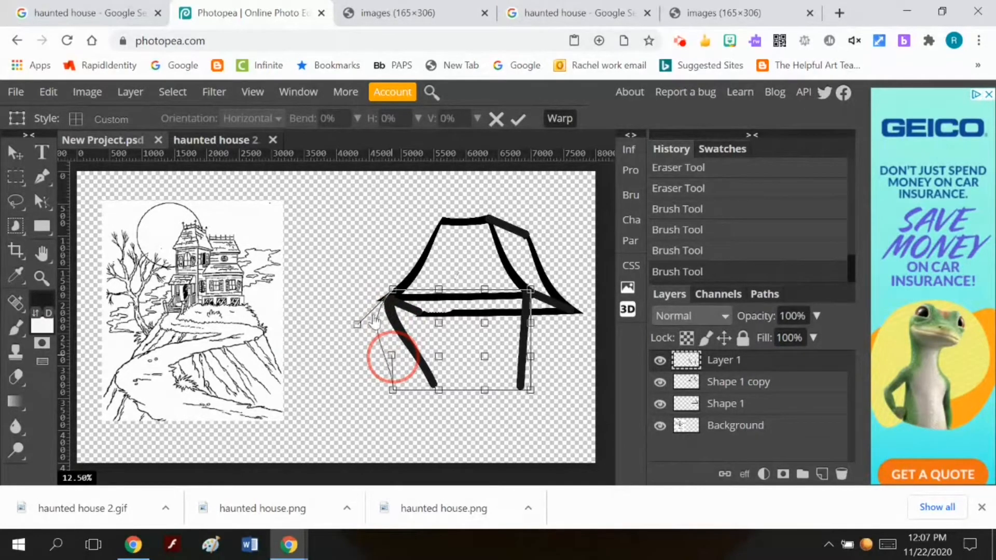
{"action": "mouse_move", "coordinate": [356, 328]}
{"action": "left_mouse_down"}
{"action": "mouse_move", "coordinate": [417, 332]}
{"action": "mouse_move", "coordinate": [397, 332]}
{"action": "left_mouse_up"}
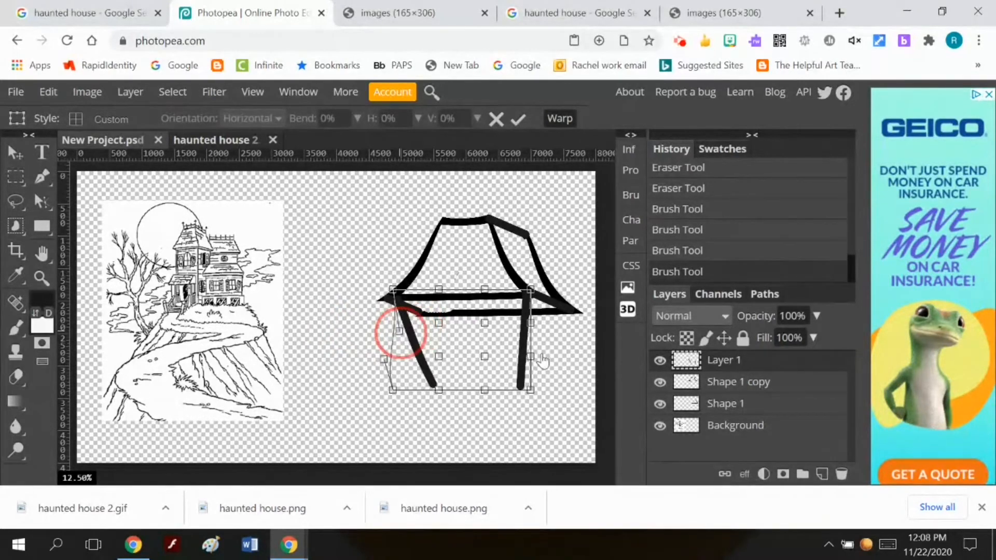
{"action": "left_click_drag", "start_coordinate": [530, 356], "coordinate": [470, 356]}
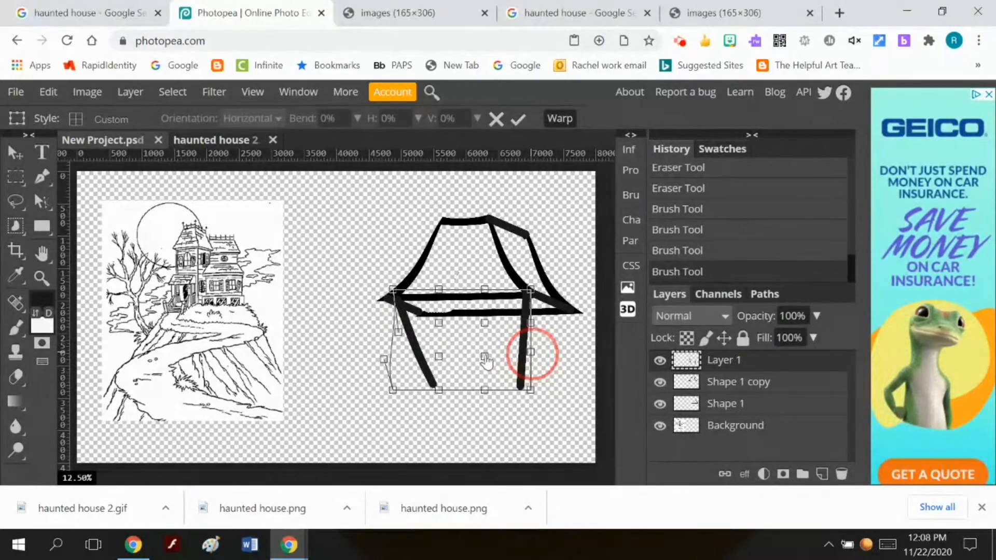
{"action": "left_click", "coordinate": [486, 356]}
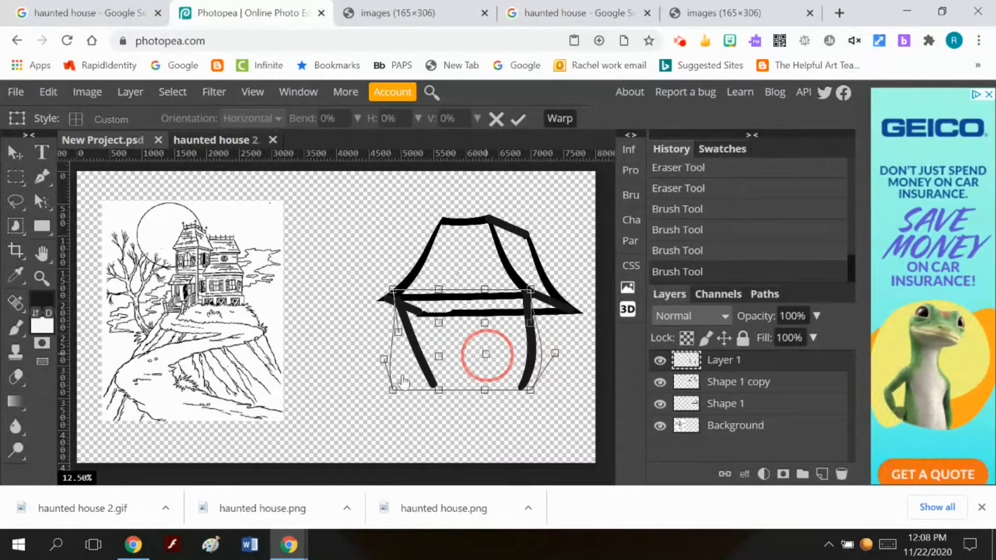
{"action": "left_click", "coordinate": [438, 360]}
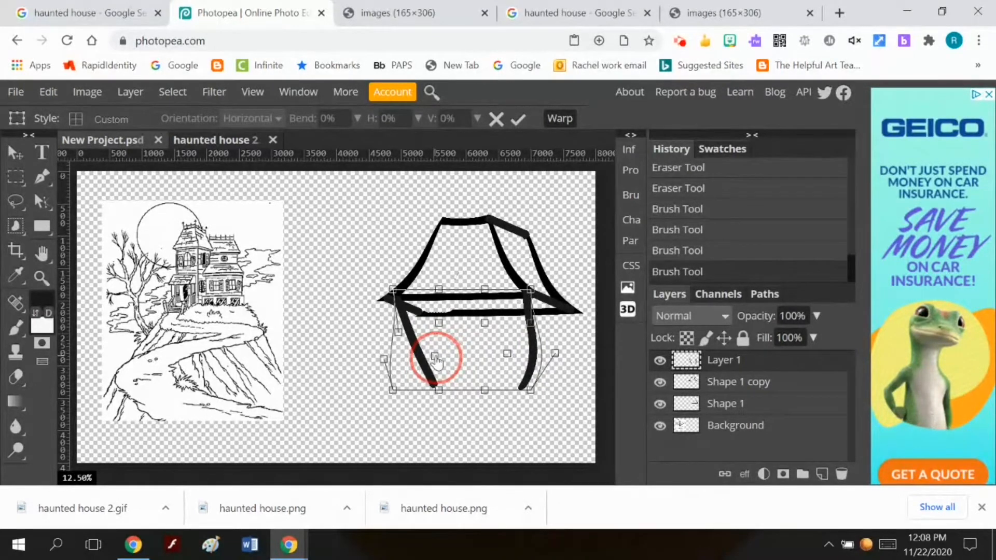
{"action": "left_click_drag", "start_coordinate": [437, 360], "coordinate": [402, 358]}
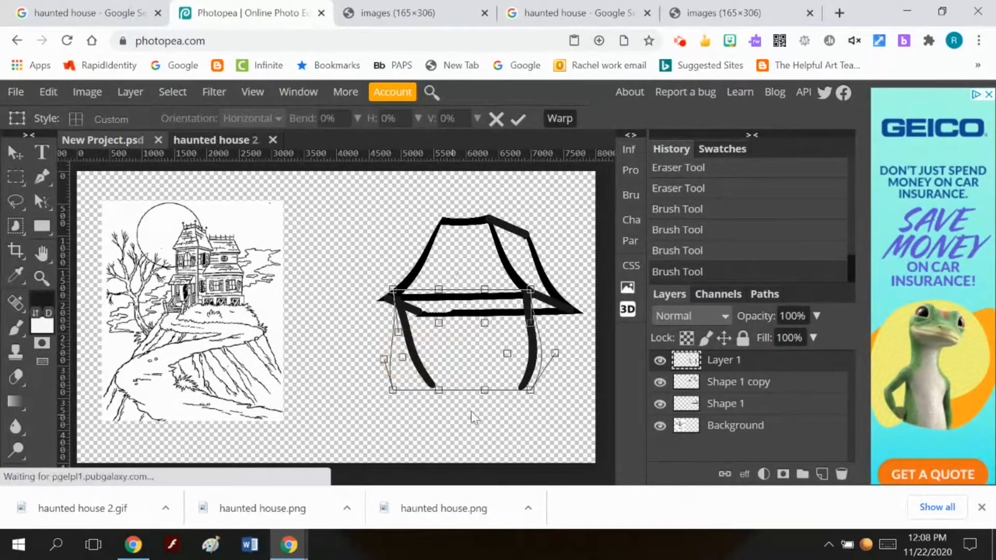
{"action": "left_click", "coordinate": [518, 120]}
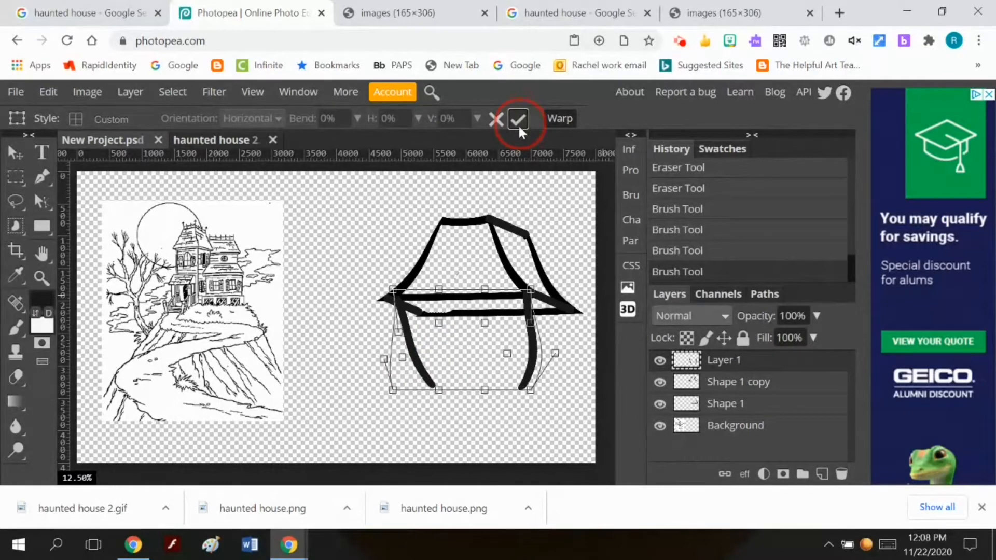
{"action": "left_click", "coordinate": [517, 120]}
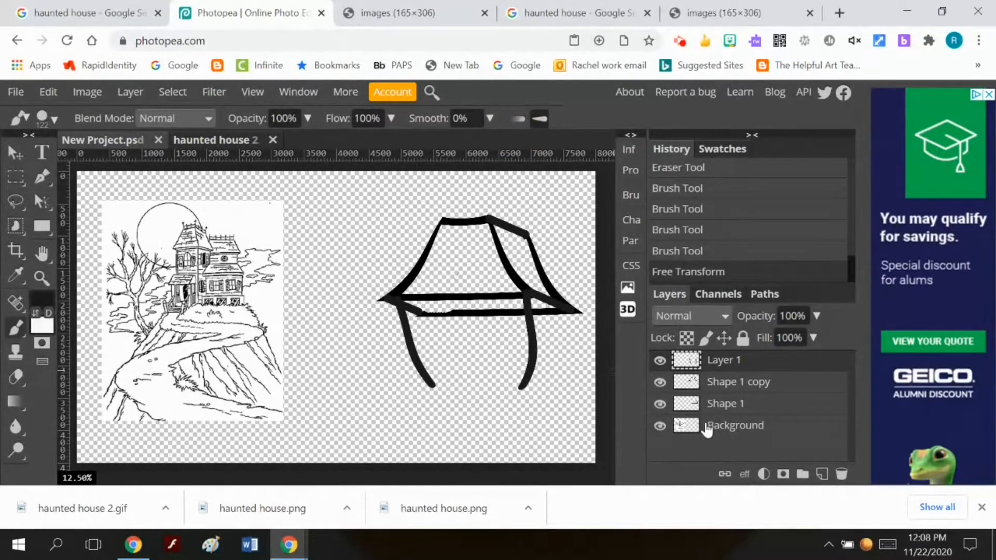
Step: On the Shape 1 layer, erase the rear roof's lower edge between the two curved walls
{"action": "left_click", "coordinate": [659, 404]}
{"action": "left_click", "coordinate": [659, 405]}
{"action": "left_click", "coordinate": [693, 403]}
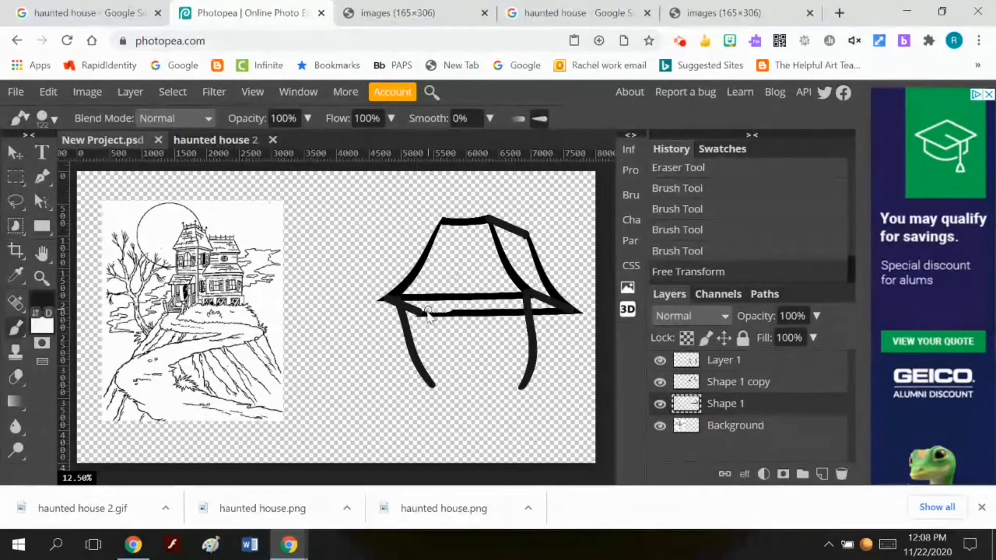
{"action": "left_click_drag", "start_coordinate": [423, 312], "coordinate": [446, 317]}
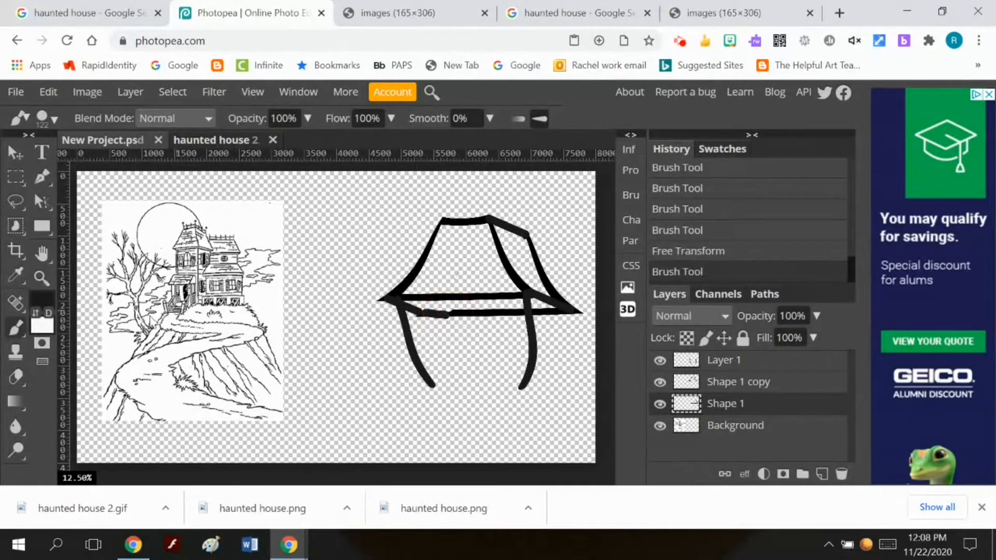
{"action": "left_click", "coordinate": [16, 377]}
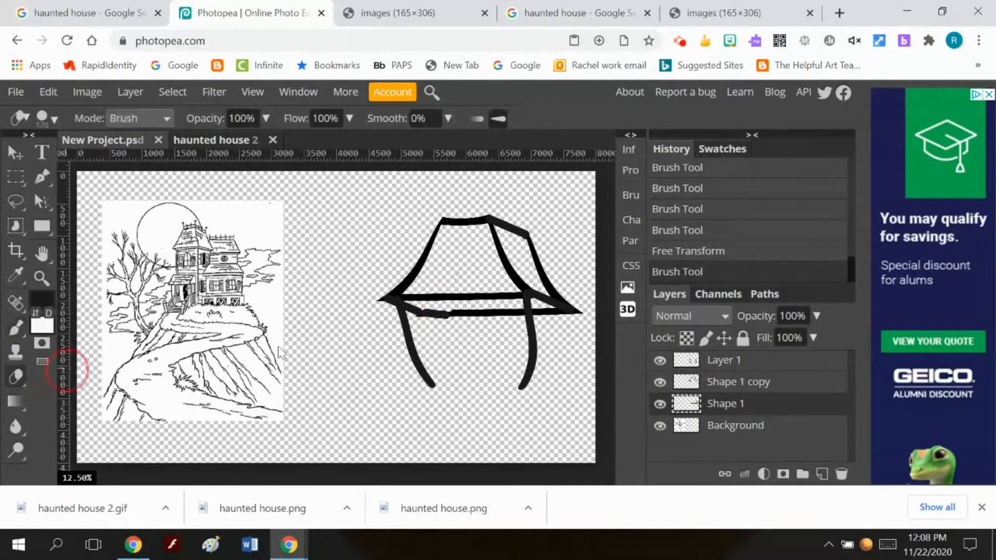
{"action": "mouse_move", "coordinate": [459, 318]}
{"action": "left_mouse_down"}
{"action": "mouse_move", "coordinate": [407, 311]}
{"action": "mouse_move", "coordinate": [421, 316]}
{"action": "left_mouse_up"}
{"action": "mouse_move", "coordinate": [483, 309]}
{"action": "left_mouse_down"}
{"action": "mouse_move", "coordinate": [467, 312]}
{"action": "mouse_move", "coordinate": [516, 320]}
{"action": "mouse_move", "coordinate": [513, 305]}
{"action": "mouse_move", "coordinate": [524, 317]}
{"action": "left_mouse_up"}
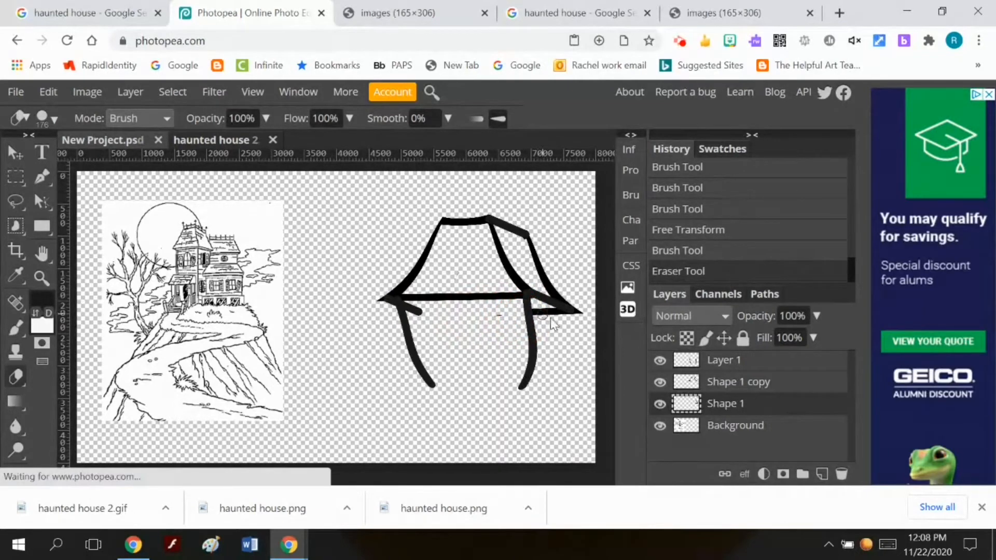
Step: Try to erase the rear roof's remaining lower edge beyond the right wall on the Shape 1 copy layer and Layer 1
{"action": "left_click", "coordinate": [708, 383]}
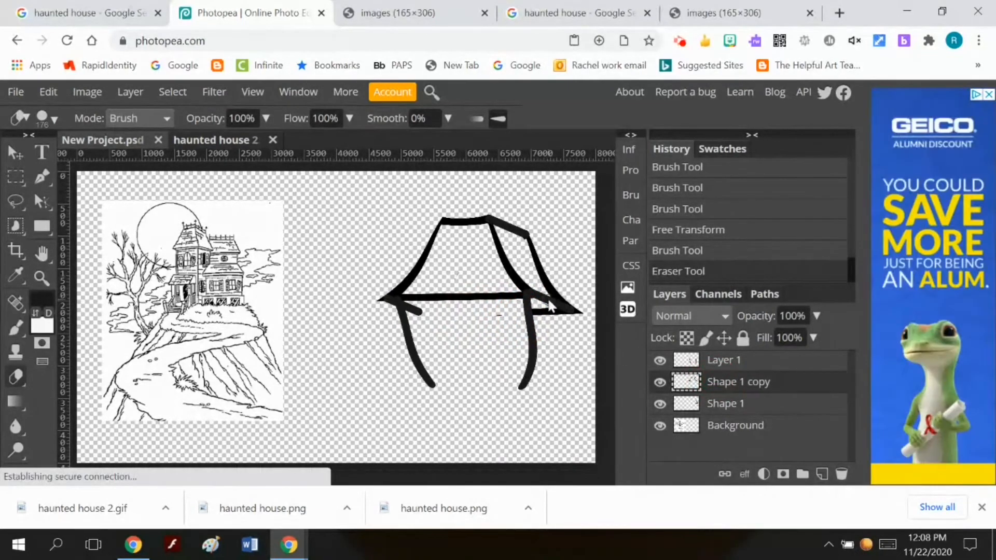
{"action": "left_click", "coordinate": [555, 317]}
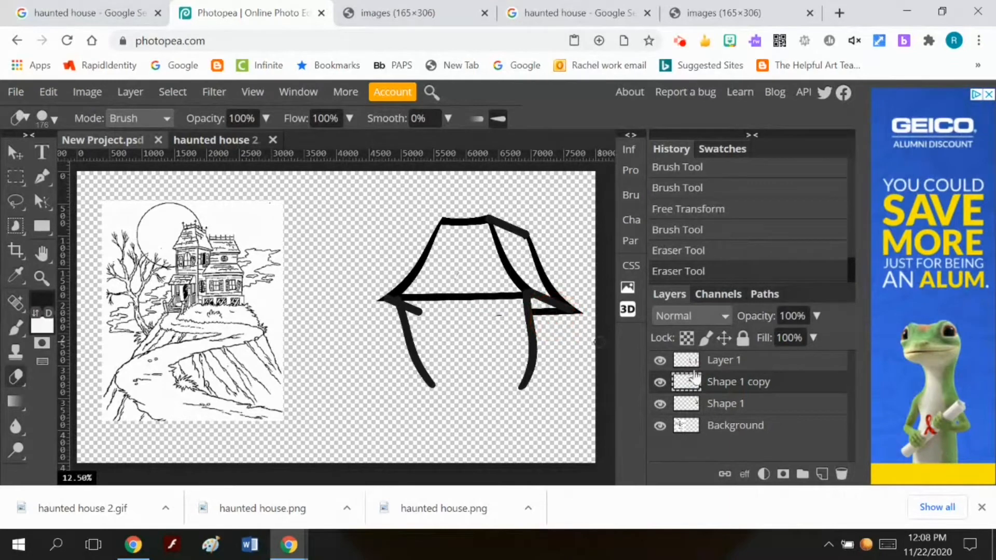
{"action": "left_click", "coordinate": [688, 359]}
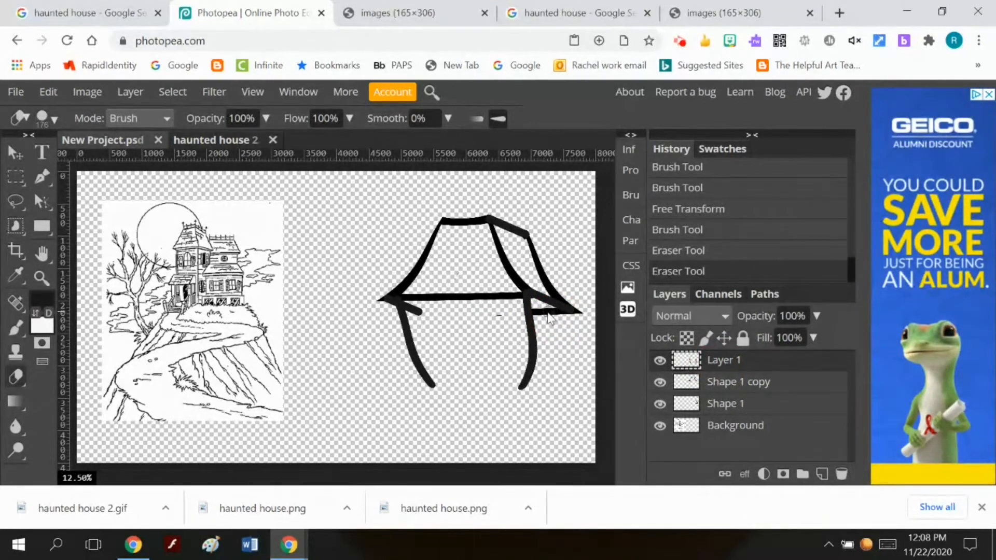
{"action": "mouse_move", "coordinate": [550, 318]}
{"action": "left_mouse_down"}
{"action": "mouse_move", "coordinate": [591, 311]}
{"action": "mouse_move", "coordinate": [555, 319]}
{"action": "left_mouse_up"}
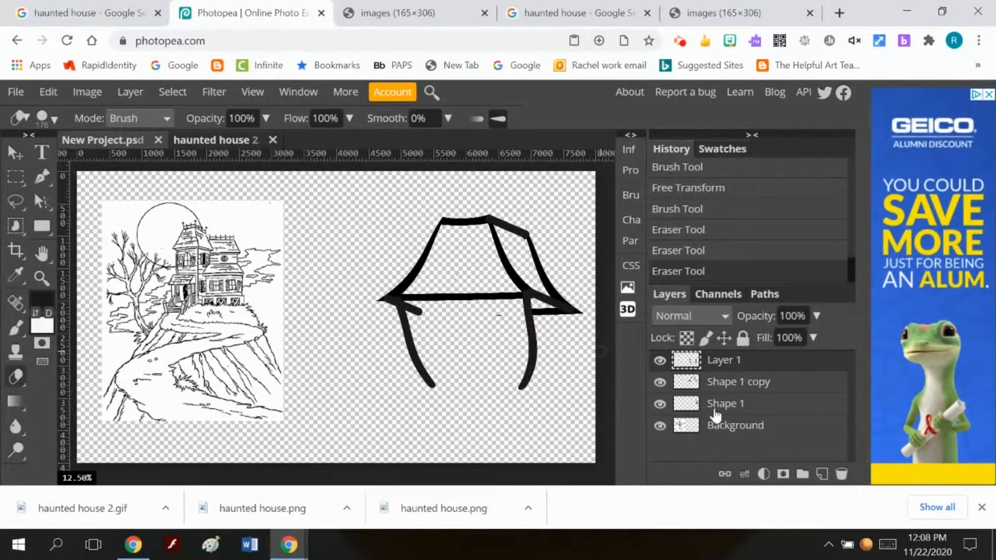
Step: Erase the rear roof's remaining lower edge beyond the right wall from the Shape 1 layer
{"action": "left_click", "coordinate": [717, 410]}
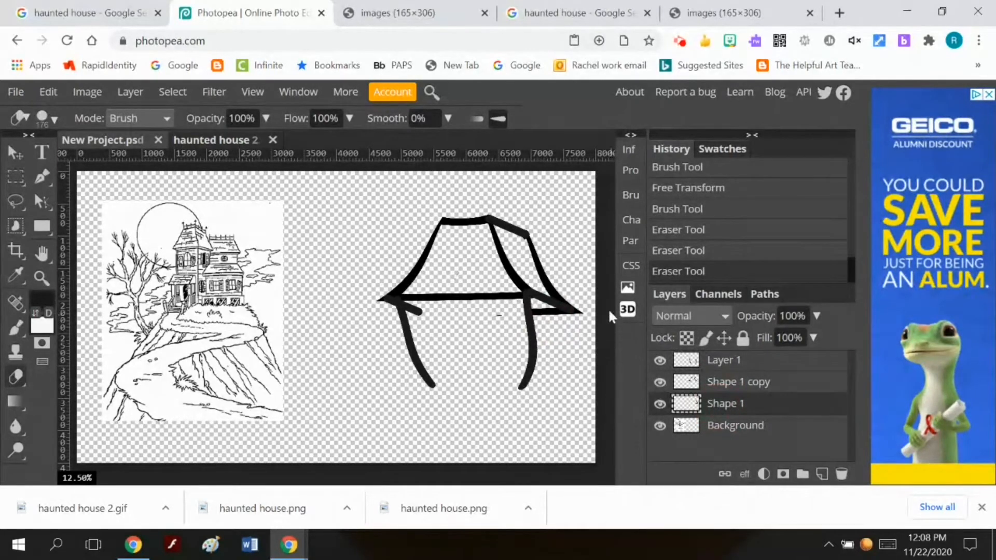
{"action": "mouse_move", "coordinate": [542, 315]}
{"action": "left_mouse_down"}
{"action": "mouse_move", "coordinate": [571, 327]}
{"action": "mouse_move", "coordinate": [552, 318]}
{"action": "left_mouse_up"}
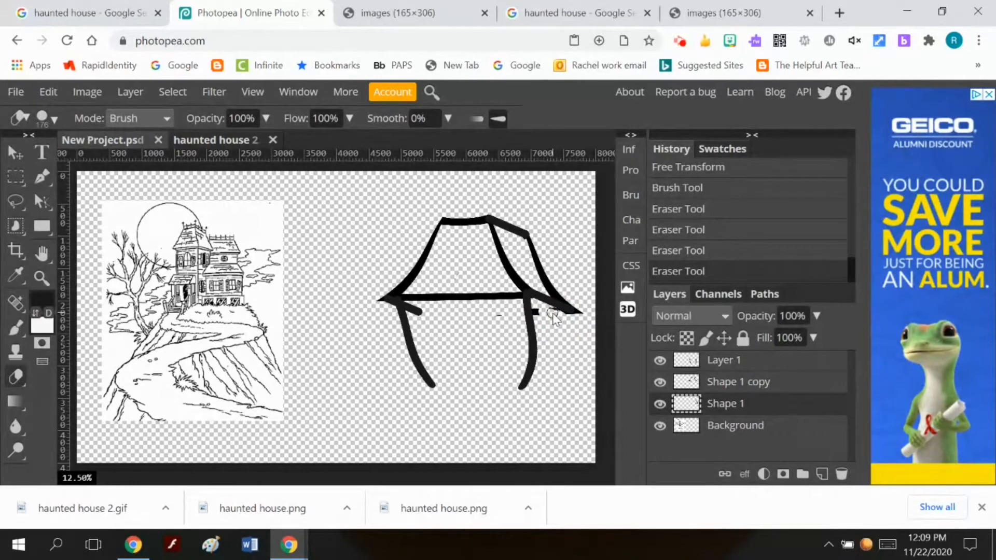
{"action": "left_click", "coordinate": [553, 316]}
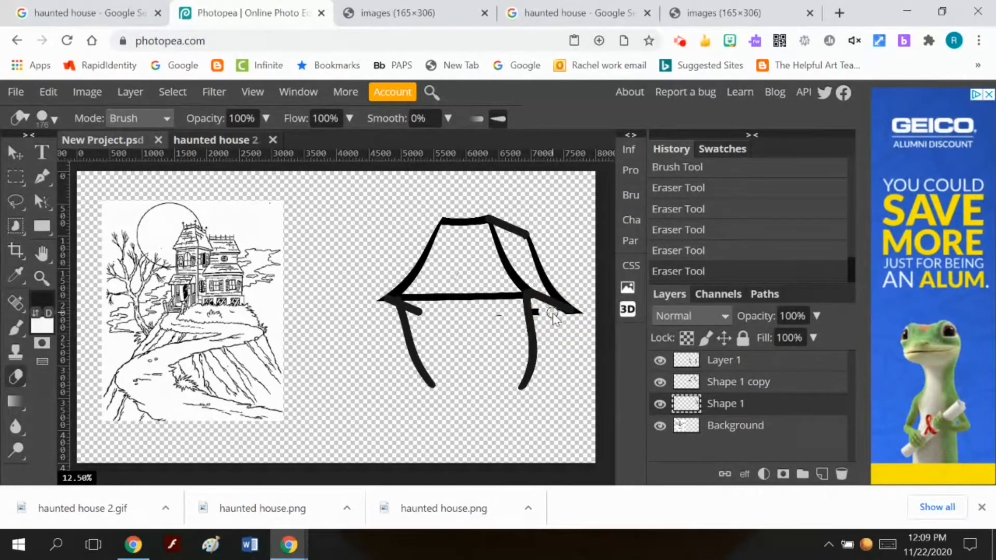
{"action": "left_click", "coordinate": [534, 312]}
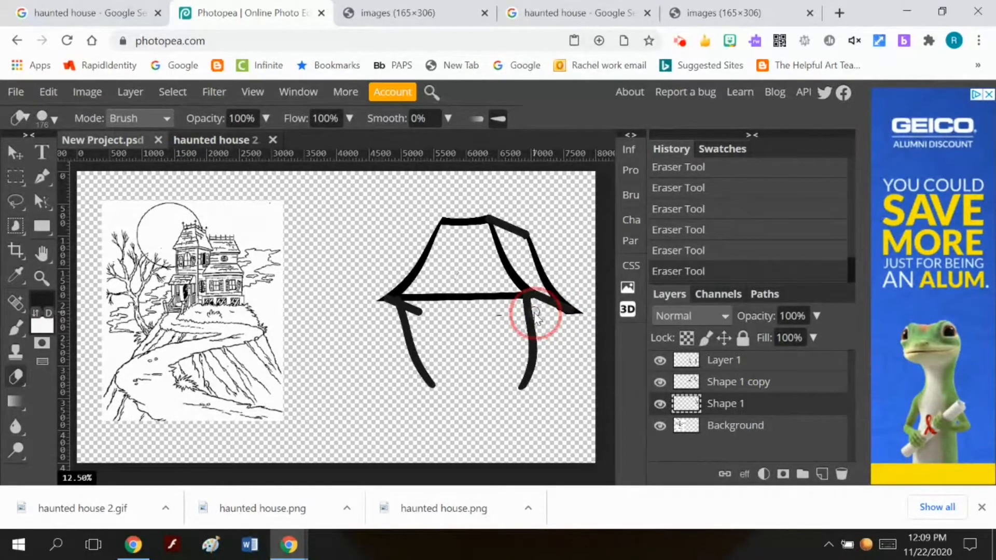
{"action": "mouse_move", "coordinate": [561, 322]}
{"action": "left_mouse_down"}
{"action": "mouse_move", "coordinate": [575, 372]}
{"action": "mouse_move", "coordinate": [569, 437]}
{"action": "mouse_move", "coordinate": [559, 441]}
{"action": "left_mouse_up"}
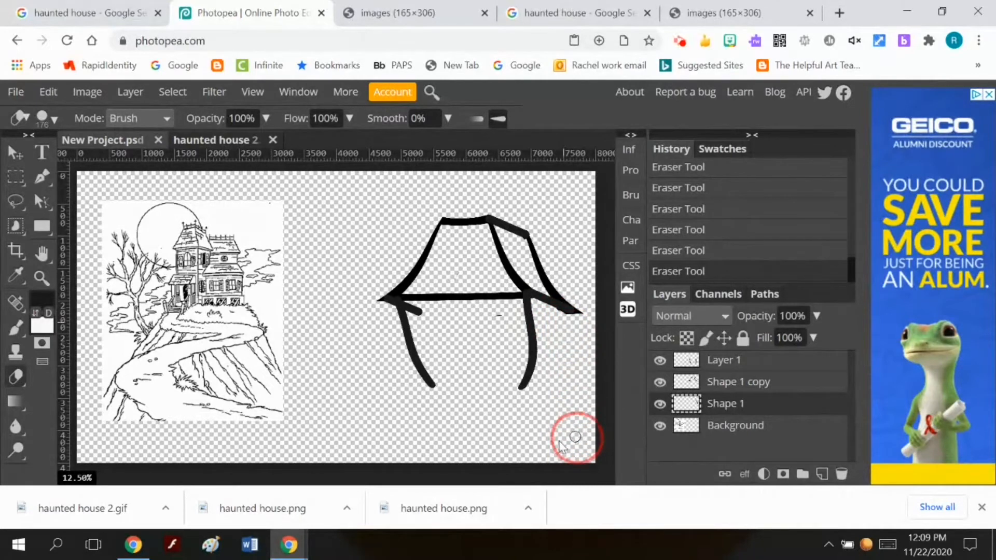
Step: Erase the leftover line stub beside the top of the left wall from the Shape 1 copy layer
{"action": "left_click", "coordinate": [421, 313]}
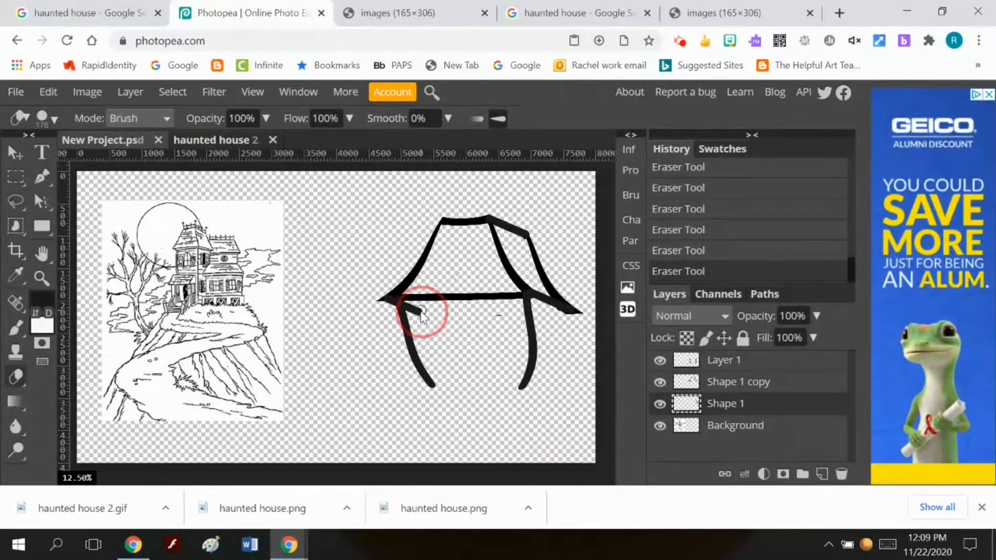
{"action": "left_click", "coordinate": [659, 382]}
{"action": "left_click", "coordinate": [660, 383]}
{"action": "left_click", "coordinate": [680, 389]}
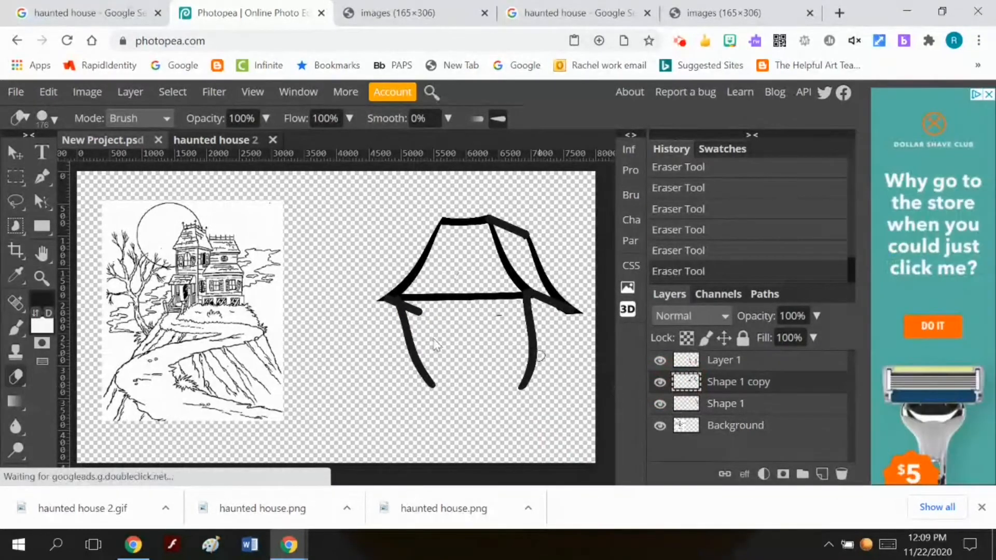
{"action": "left_click_drag", "start_coordinate": [415, 314], "coordinate": [412, 309]}
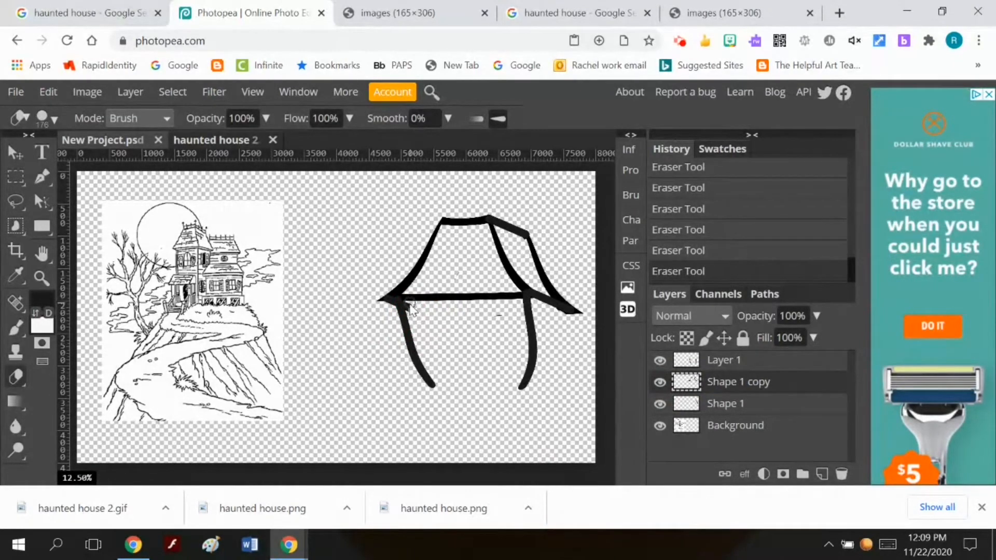
{"action": "left_click", "coordinate": [411, 307]}
{"action": "key", "text": "ctrl+z"}
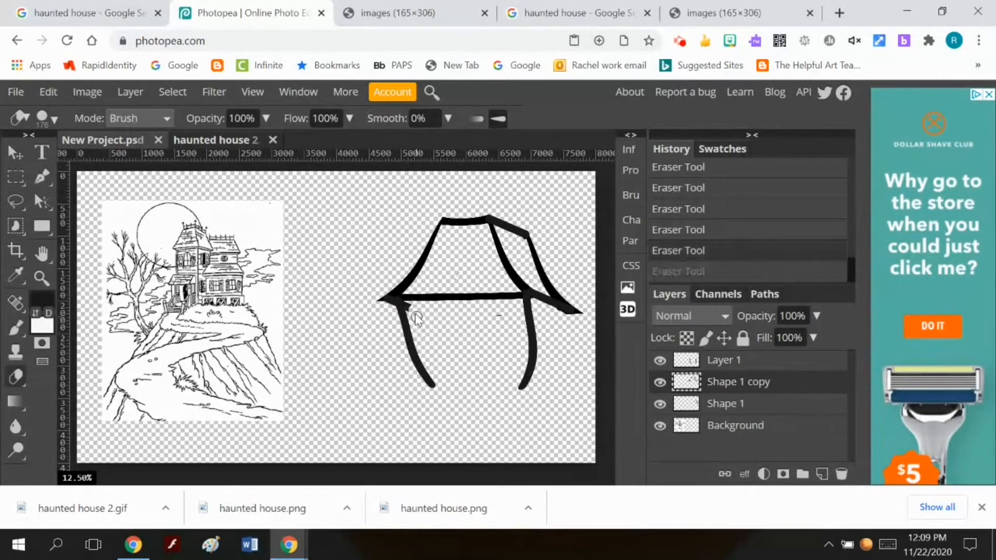
{"action": "left_click", "coordinate": [412, 308]}
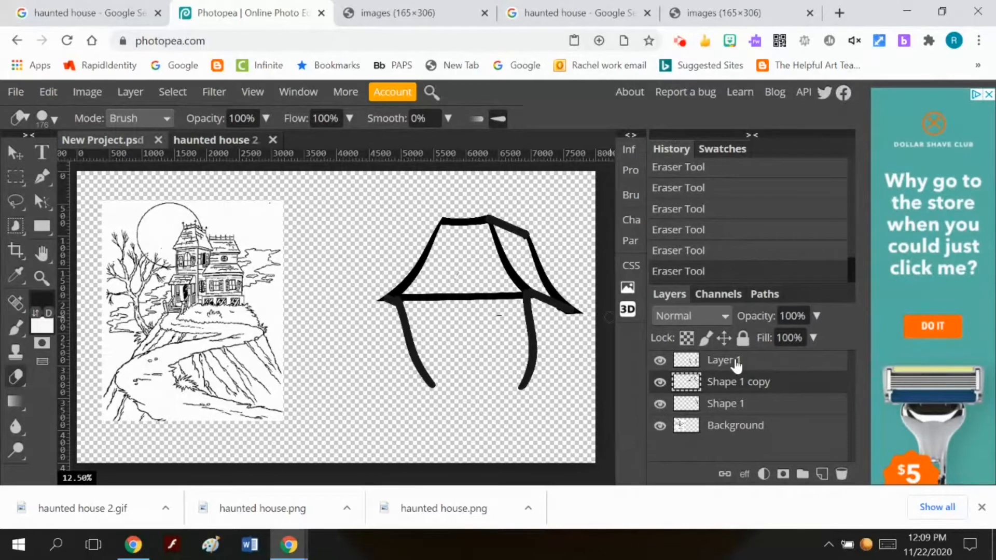
Step: Add a new layer above Layer 1 and brush a straight 122 px wall line down from the roof's rear right corner
{"action": "left_click", "coordinate": [659, 361]}
{"action": "left_click", "coordinate": [660, 360]}
{"action": "left_click", "coordinate": [730, 363]}
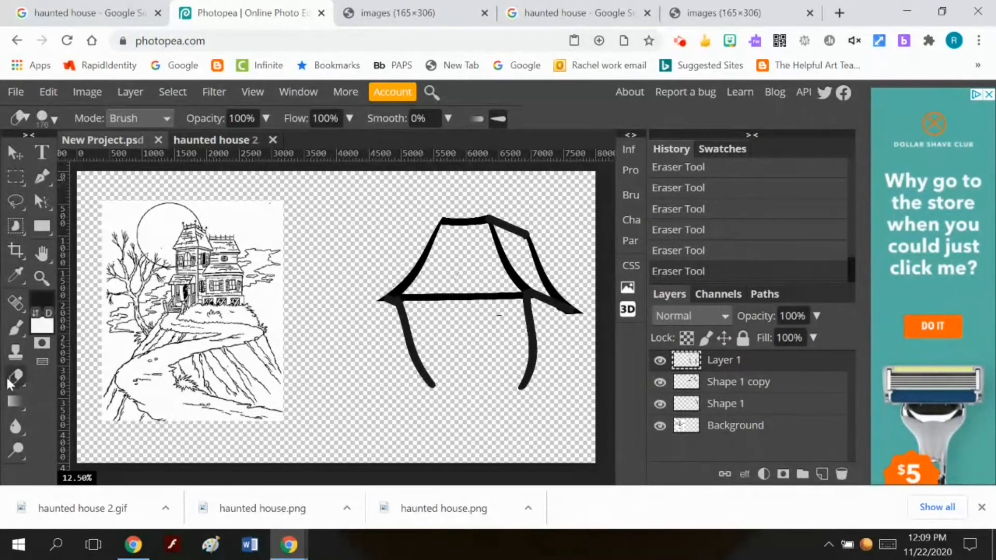
{"action": "left_click", "coordinate": [15, 327]}
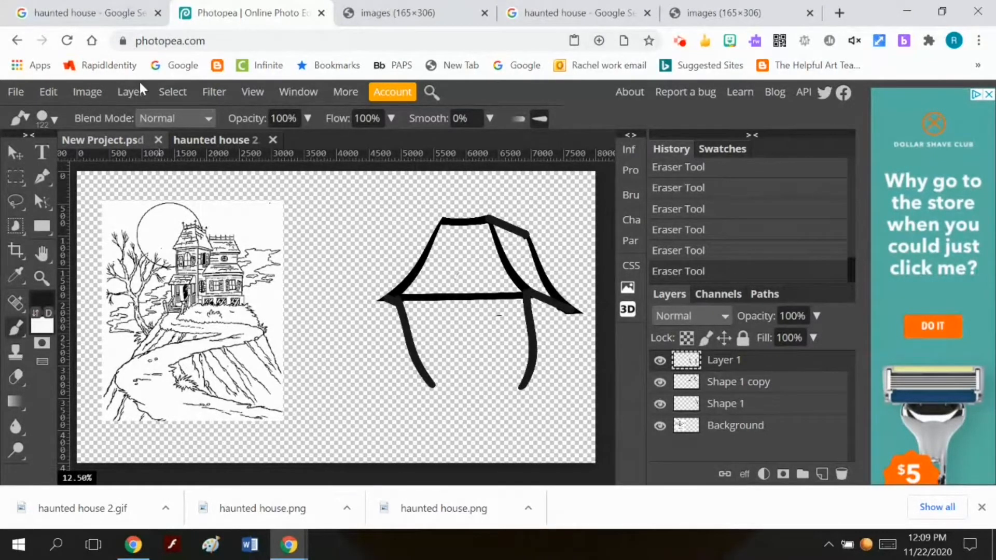
{"action": "left_click", "coordinate": [129, 91]}
{"action": "mouse_move", "coordinate": [158, 116]}
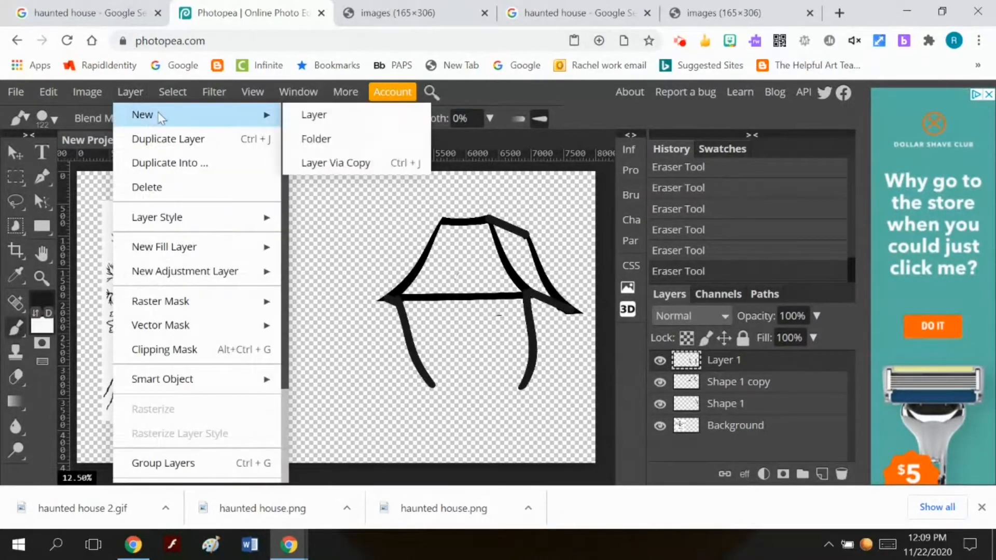
{"action": "left_click", "coordinate": [344, 113]}
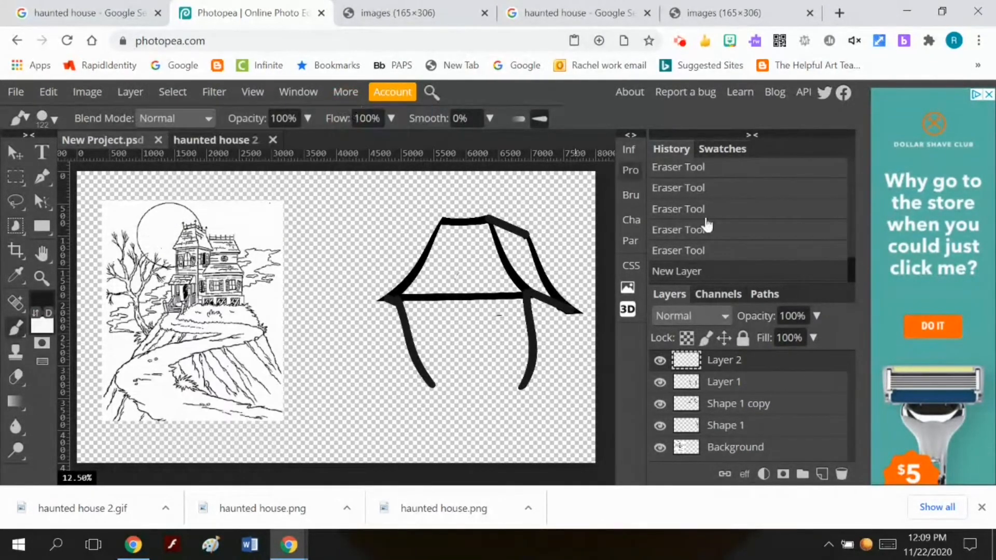
{"action": "left_click", "coordinate": [561, 315]}
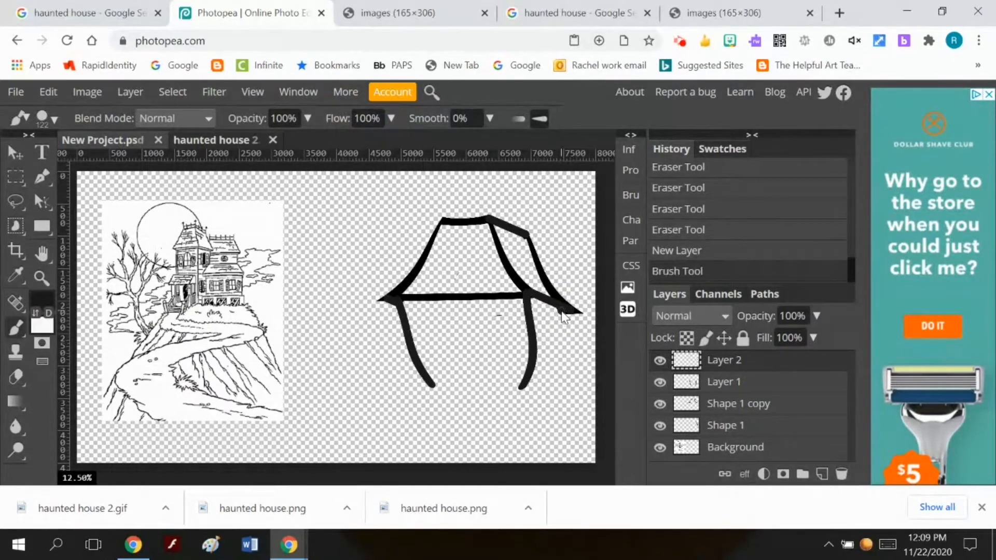
{"action": "left_click", "coordinate": [558, 391], "text": "shift"}
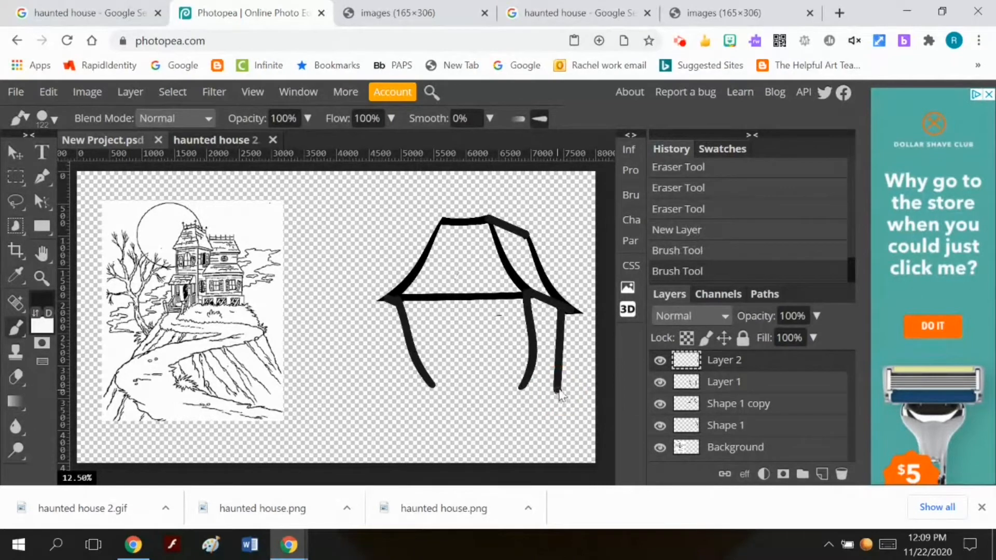
Step: Warp the straight rear right wall line on Layer 2 so that its upper part bows outward
{"action": "left_click", "coordinate": [49, 92]}
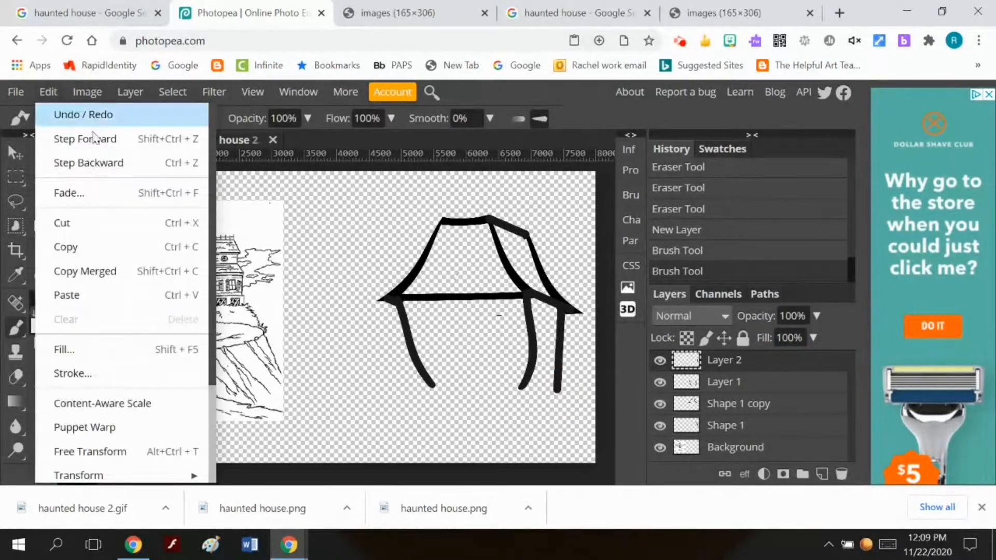
{"action": "mouse_move", "coordinate": [156, 475]}
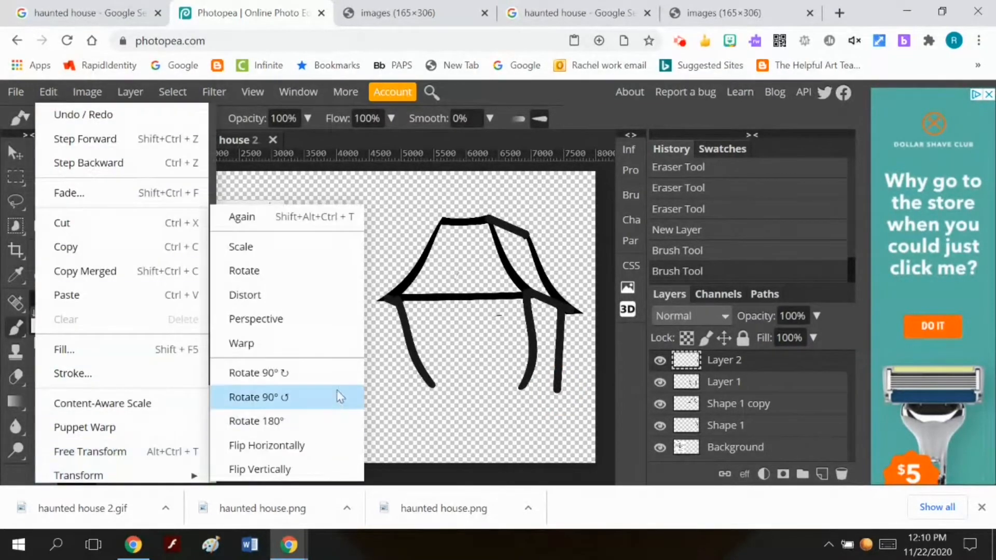
{"action": "left_click", "coordinate": [313, 343]}
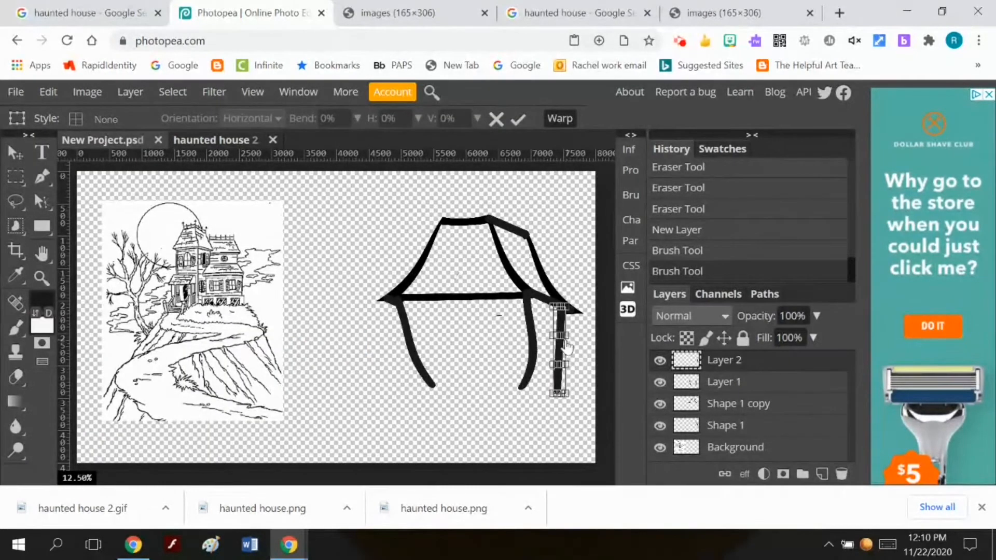
{"action": "mouse_move", "coordinate": [560, 336]}
{"action": "left_mouse_down"}
{"action": "mouse_move", "coordinate": [573, 343]}
{"action": "mouse_move", "coordinate": [561, 350]}
{"action": "mouse_move", "coordinate": [560, 336]}
{"action": "mouse_move", "coordinate": [570, 340]}
{"action": "mouse_move", "coordinate": [560, 372]}
{"action": "mouse_move", "coordinate": [568, 365]}
{"action": "mouse_move", "coordinate": [552, 400]}
{"action": "mouse_move", "coordinate": [551, 367]}
{"action": "mouse_move", "coordinate": [552, 396]}
{"action": "mouse_move", "coordinate": [570, 398]}
{"action": "left_mouse_up"}
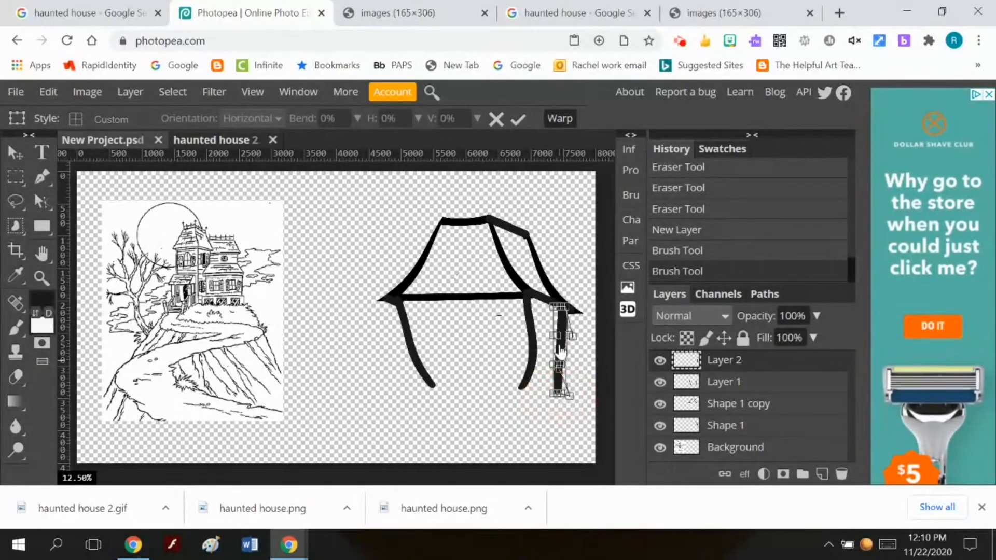
{"action": "mouse_move", "coordinate": [573, 335]}
{"action": "left_mouse_down"}
{"action": "mouse_move", "coordinate": [584, 328]}
{"action": "mouse_move", "coordinate": [555, 346]}
{"action": "mouse_move", "coordinate": [569, 338]}
{"action": "mouse_move", "coordinate": [563, 365]}
{"action": "mouse_move", "coordinate": [574, 364]}
{"action": "mouse_move", "coordinate": [560, 371]}
{"action": "mouse_move", "coordinate": [570, 369]}
{"action": "mouse_move", "coordinate": [567, 333]}
{"action": "mouse_move", "coordinate": [550, 392]}
{"action": "mouse_move", "coordinate": [565, 394]}
{"action": "mouse_move", "coordinate": [545, 395]}
{"action": "mouse_move", "coordinate": [571, 391]}
{"action": "mouse_move", "coordinate": [546, 399]}
{"action": "mouse_move", "coordinate": [565, 398]}
{"action": "mouse_move", "coordinate": [563, 406]}
{"action": "left_mouse_up"}
{"action": "left_click", "coordinate": [518, 119]}
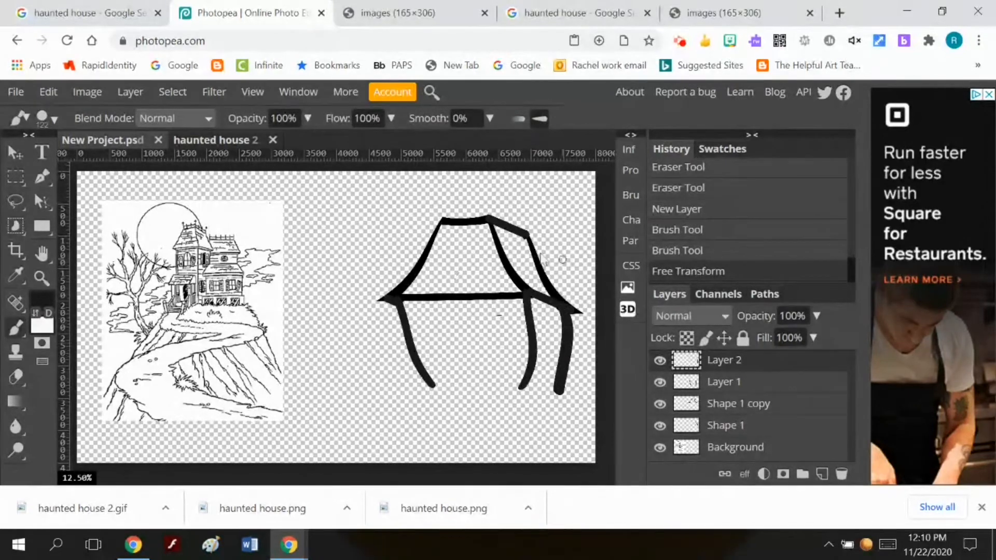
Step: Narrow the rear right wall line on Layer 2 to about 47% of its width, keeping its outer edge in place
{"action": "left_click", "coordinate": [57, 92]}
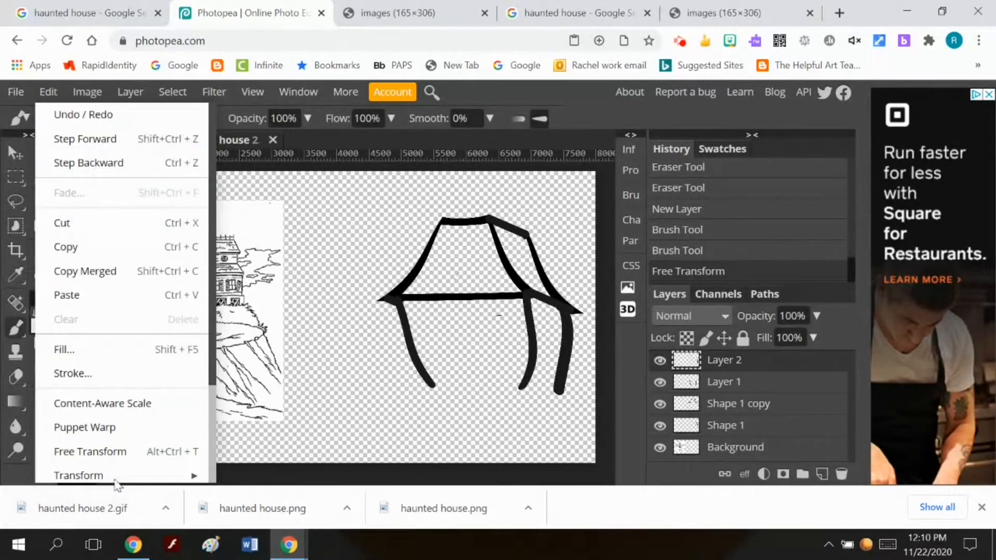
{"action": "left_click", "coordinate": [116, 450]}
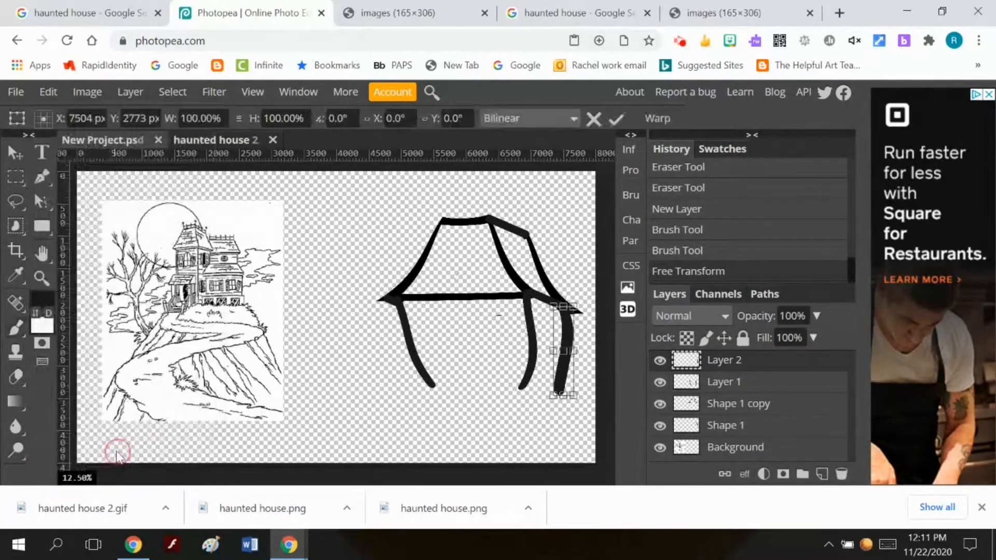
{"action": "left_click_drag", "start_coordinate": [556, 350], "coordinate": [563, 350]}
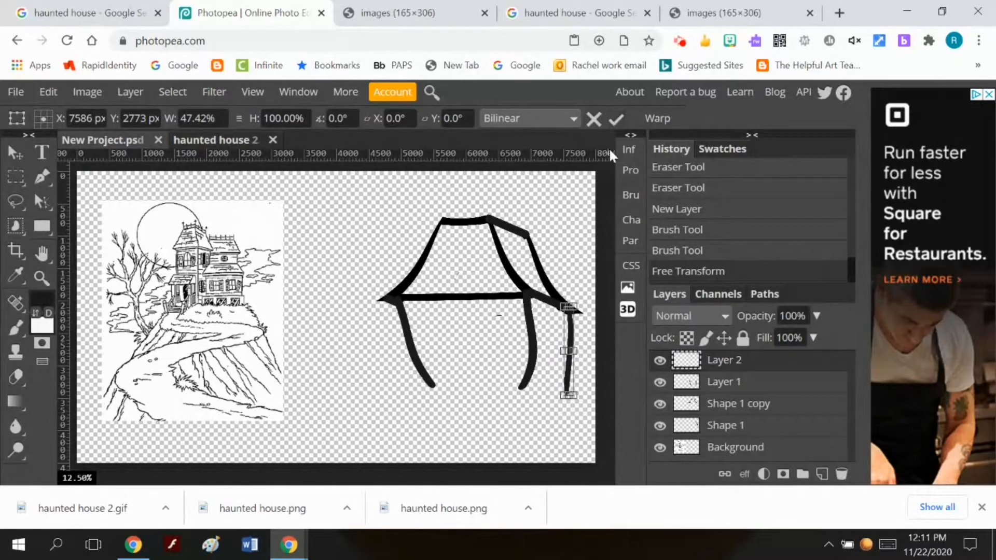
{"action": "left_click", "coordinate": [616, 118]}
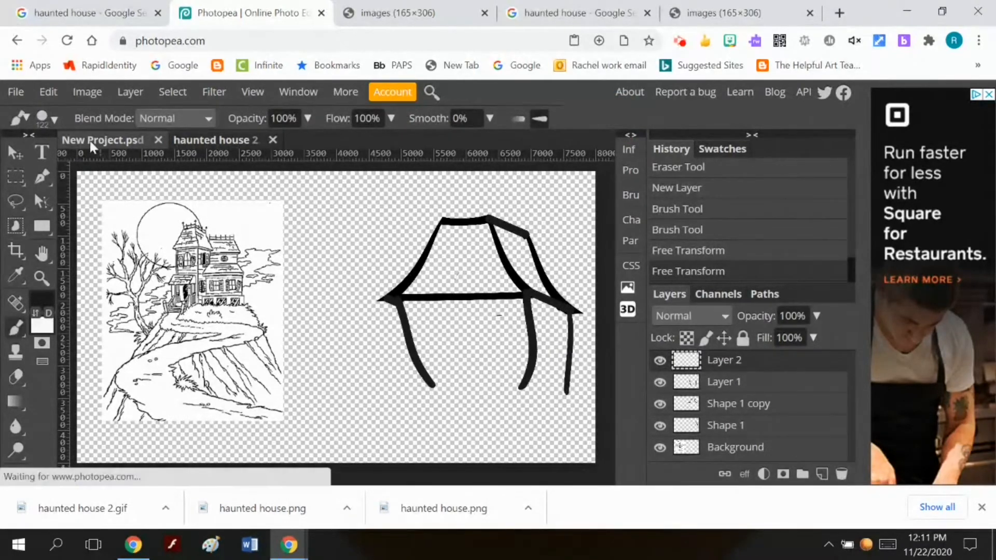
Step: Warp the narrowed rear right wall line again, widening its lower end and bowing its upper part outward
{"action": "left_click", "coordinate": [49, 92]}
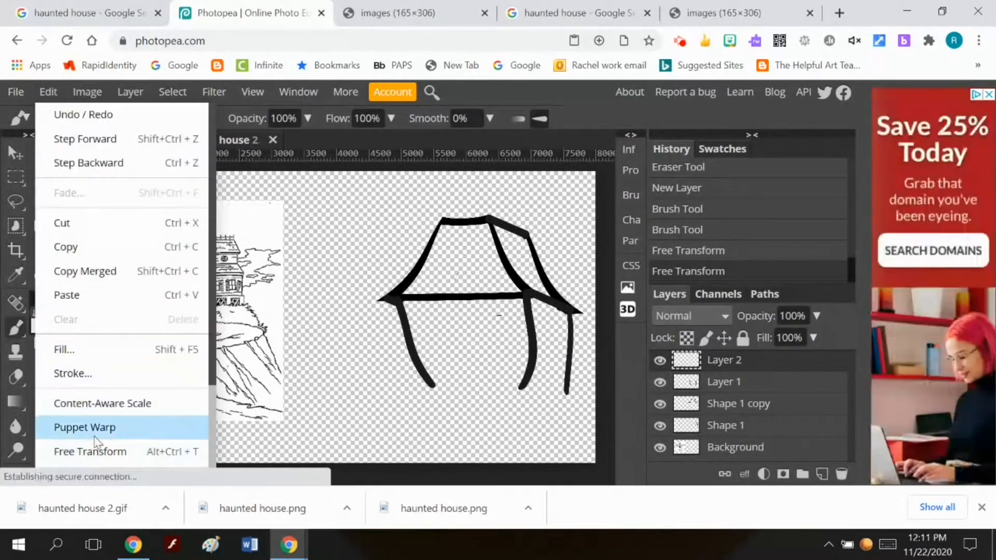
{"action": "mouse_move", "coordinate": [134, 474]}
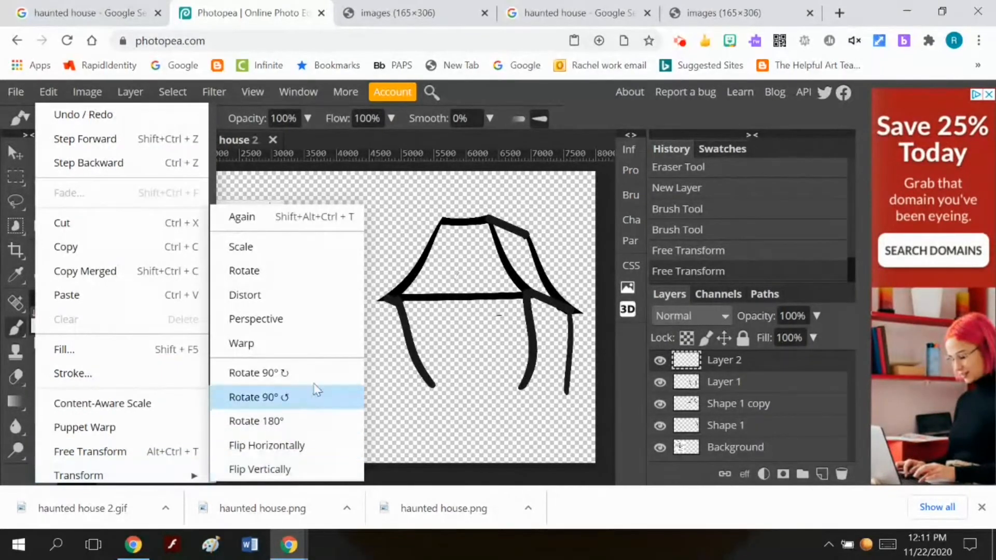
{"action": "left_click", "coordinate": [325, 343]}
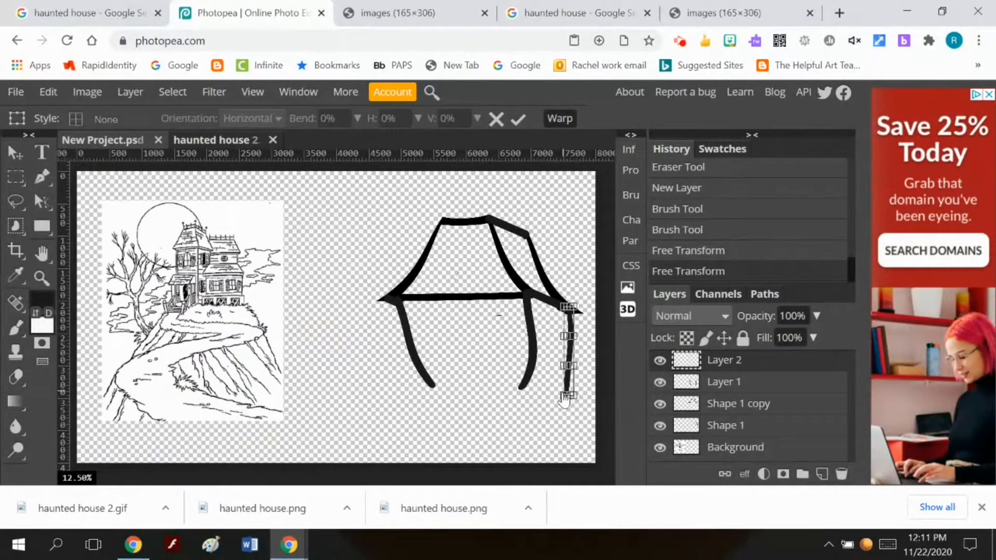
{"action": "mouse_move", "coordinate": [565, 402]}
{"action": "left_mouse_down"}
{"action": "mouse_move", "coordinate": [581, 403]}
{"action": "mouse_move", "coordinate": [556, 398]}
{"action": "mouse_move", "coordinate": [574, 394]}
{"action": "left_mouse_up"}
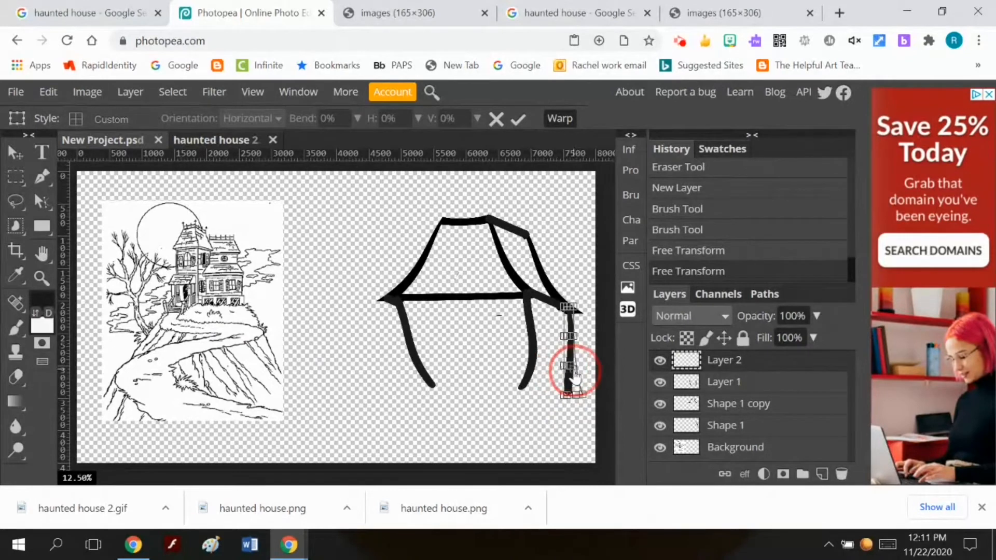
{"action": "mouse_move", "coordinate": [577, 374]}
{"action": "left_mouse_down"}
{"action": "mouse_move", "coordinate": [562, 366]}
{"action": "mouse_move", "coordinate": [579, 365]}
{"action": "mouse_move", "coordinate": [570, 366]}
{"action": "left_mouse_up"}
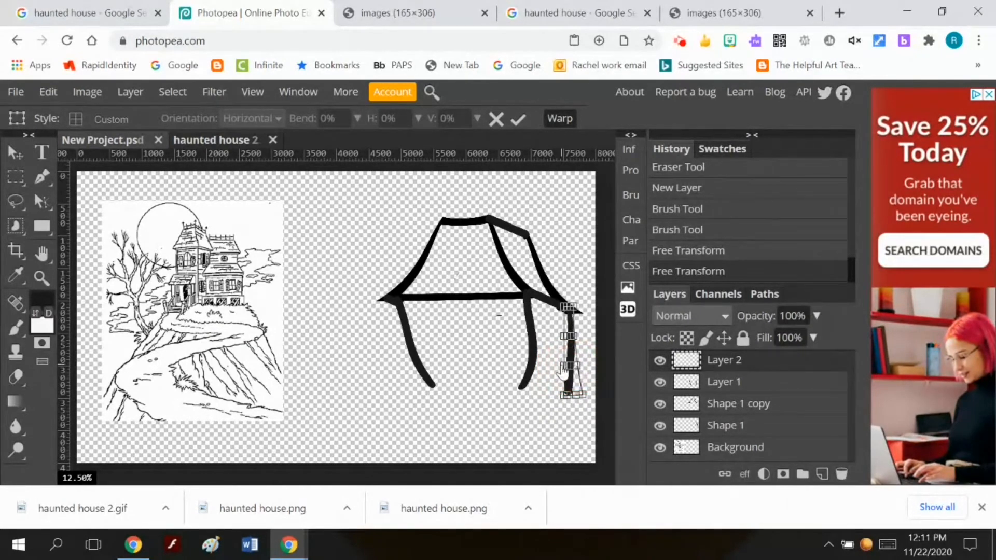
{"action": "left_click", "coordinate": [563, 369]}
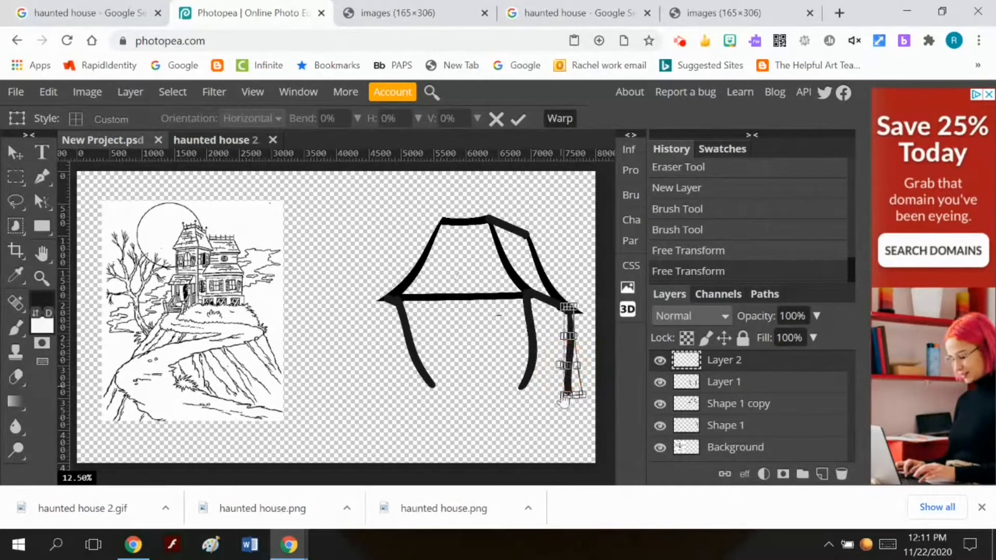
{"action": "mouse_move", "coordinate": [563, 399]}
{"action": "left_mouse_down"}
{"action": "mouse_move", "coordinate": [553, 398]}
{"action": "mouse_move", "coordinate": [577, 402]}
{"action": "left_mouse_up"}
{"action": "left_click_drag", "start_coordinate": [574, 333], "coordinate": [572, 339]}
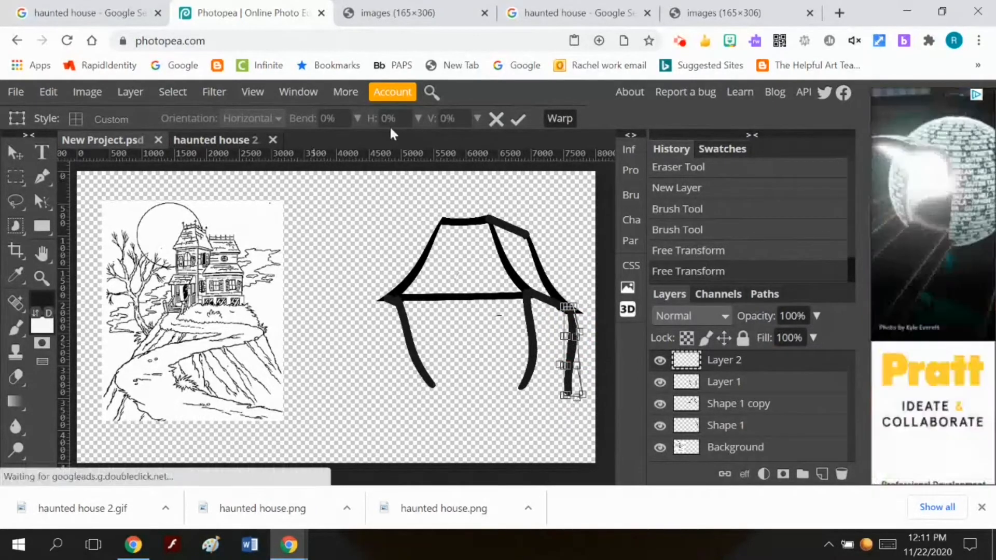
{"action": "left_click", "coordinate": [519, 119]}
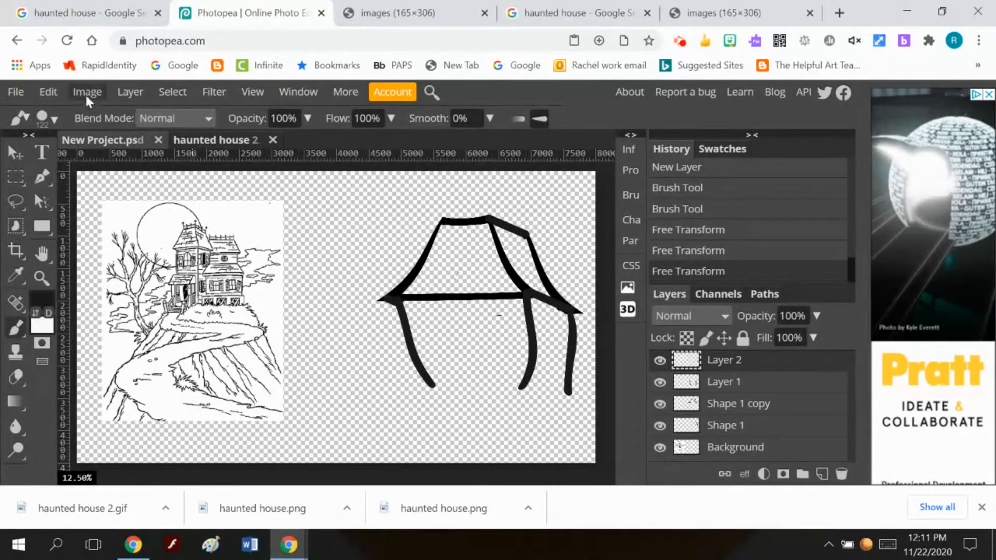
Step: Rotate the rear right wall line by about 6.4° and align its upper end with the roof's rear corner
{"action": "left_click", "coordinate": [52, 91]}
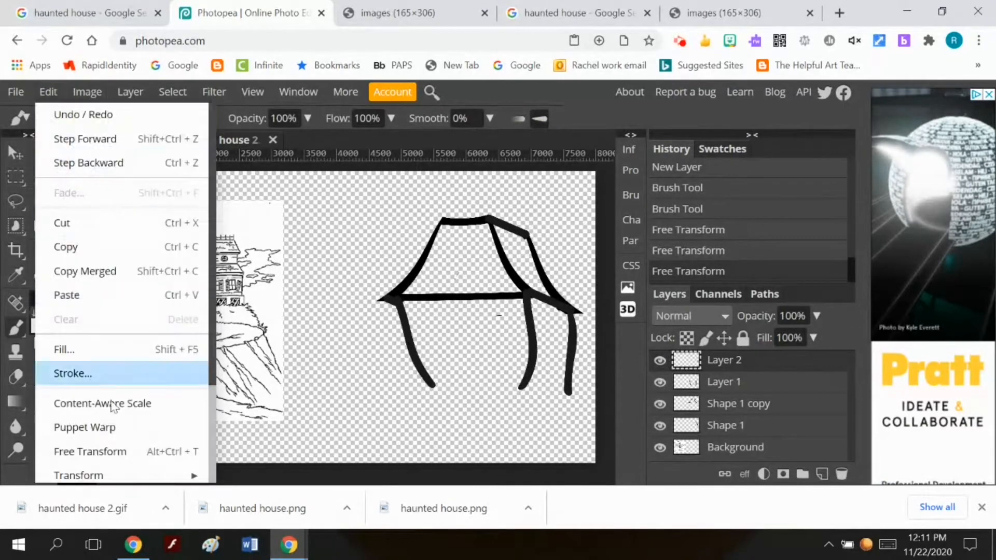
{"action": "left_click", "coordinate": [104, 452]}
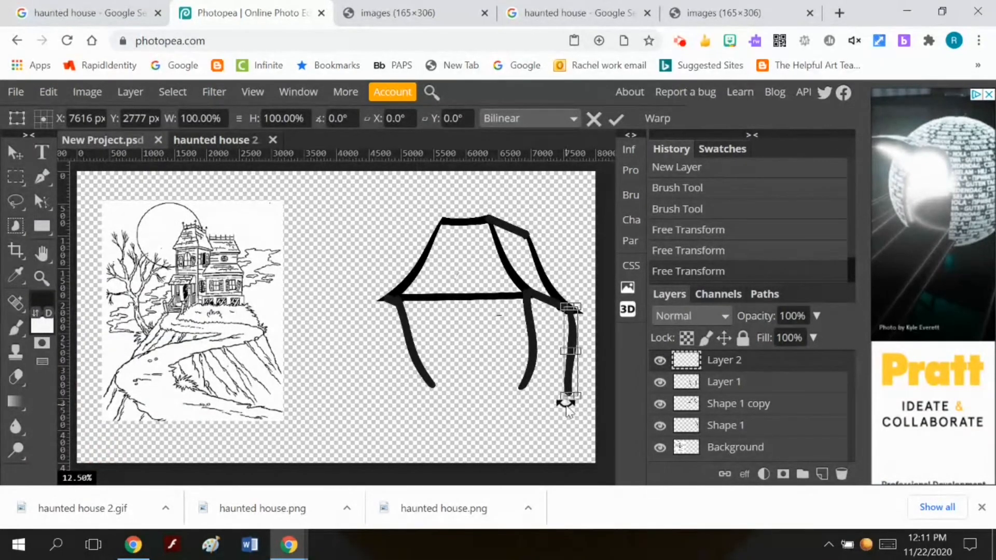
{"action": "left_click_drag", "start_coordinate": [566, 400], "coordinate": [560, 407]}
{"action": "left_click_drag", "start_coordinate": [574, 338], "coordinate": [573, 337]}
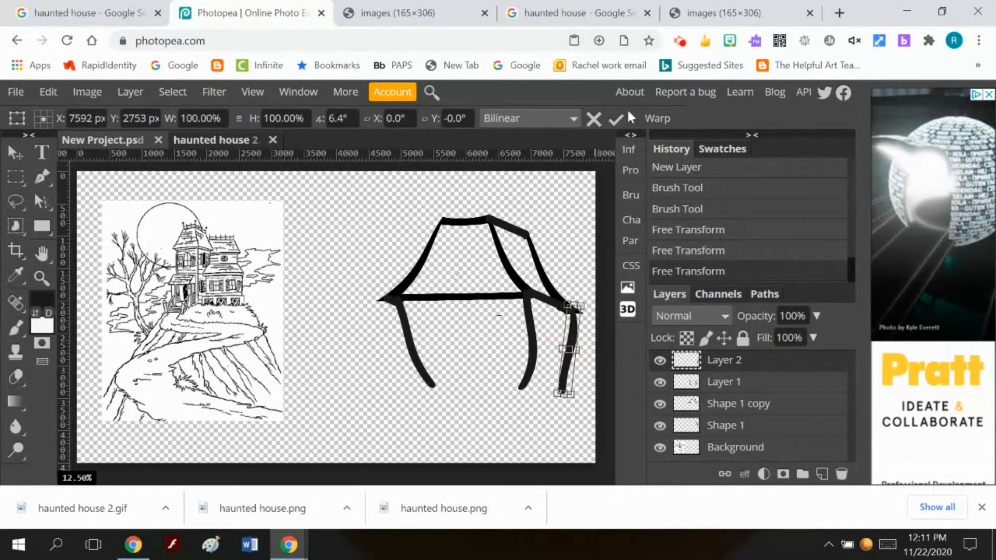
{"action": "left_click", "coordinate": [616, 118]}
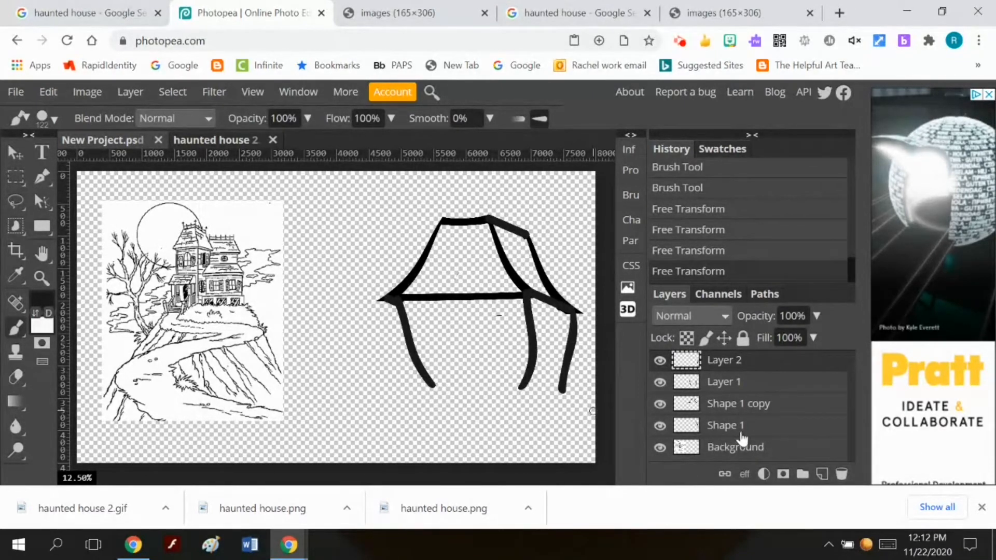
Step: Toggle the layers' visibility one by one to examine which house parts each holds, leaving only the Background layer hidden
{"action": "left_click", "coordinate": [659, 425]}
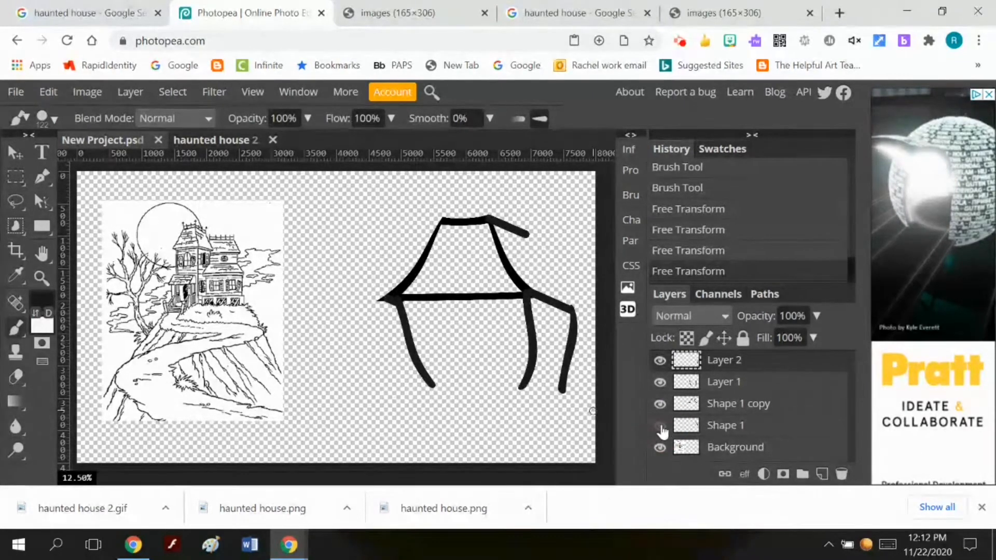
{"action": "left_click", "coordinate": [659, 426]}
{"action": "left_click", "coordinate": [659, 404]}
{"action": "left_click", "coordinate": [660, 382]}
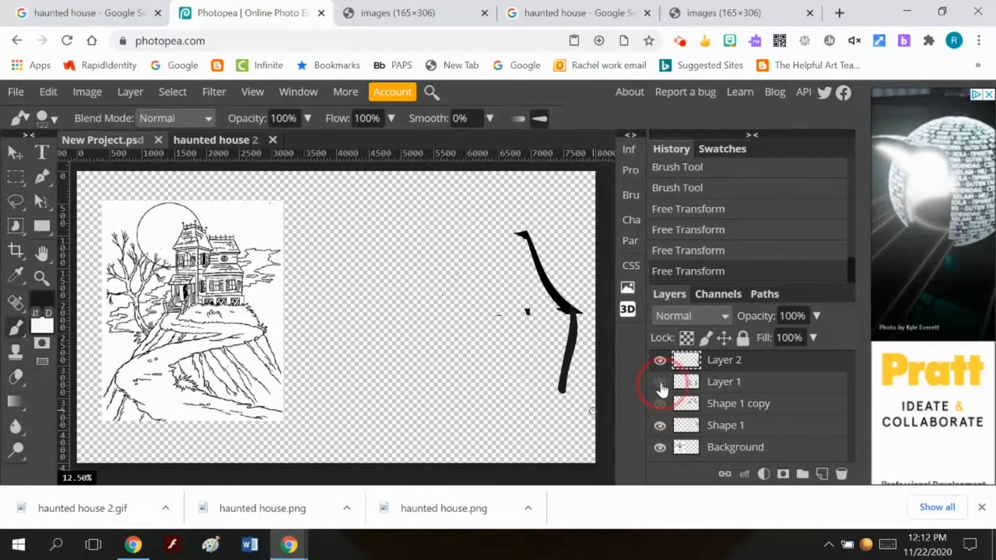
{"action": "left_click", "coordinate": [660, 360]}
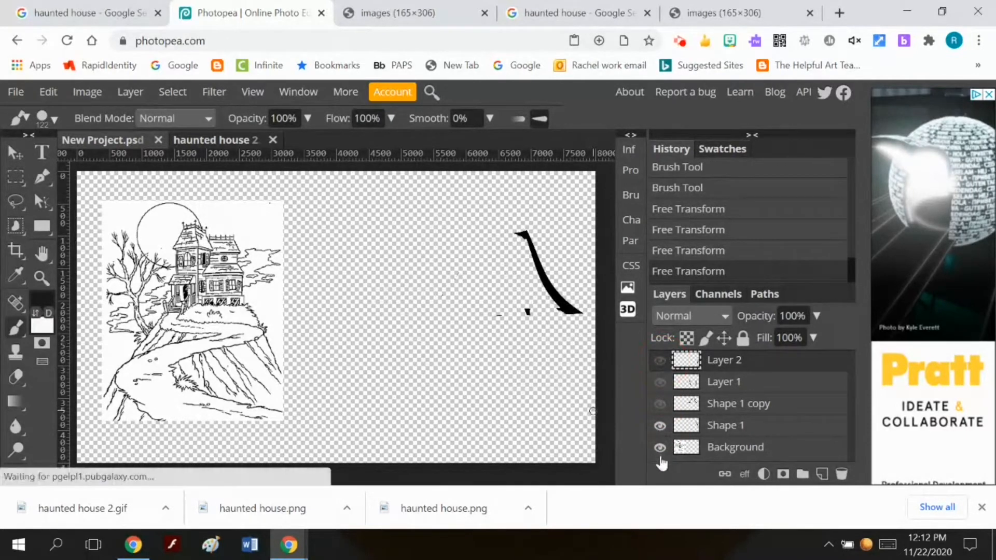
{"action": "left_click", "coordinate": [659, 425]}
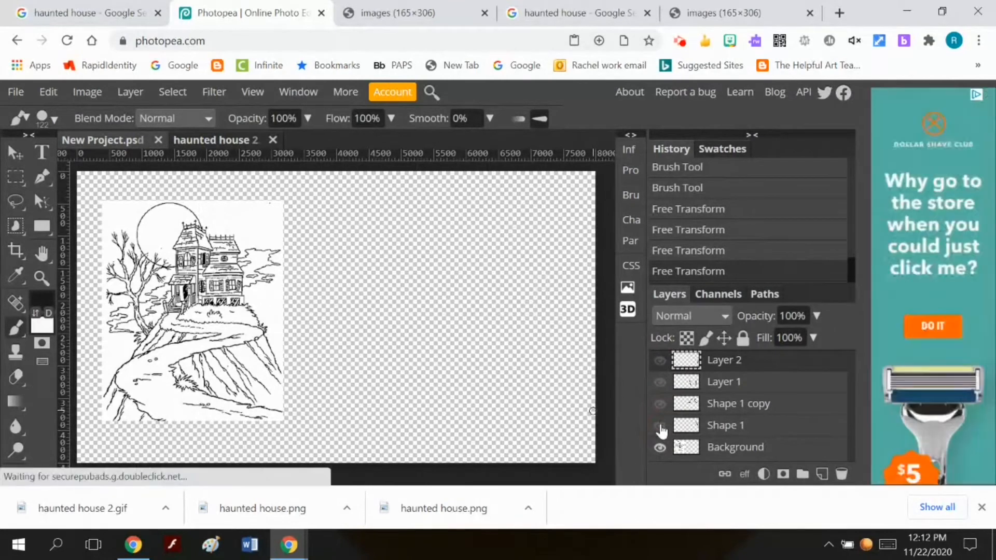
{"action": "left_click", "coordinate": [659, 447]}
{"action": "left_click", "coordinate": [660, 425]}
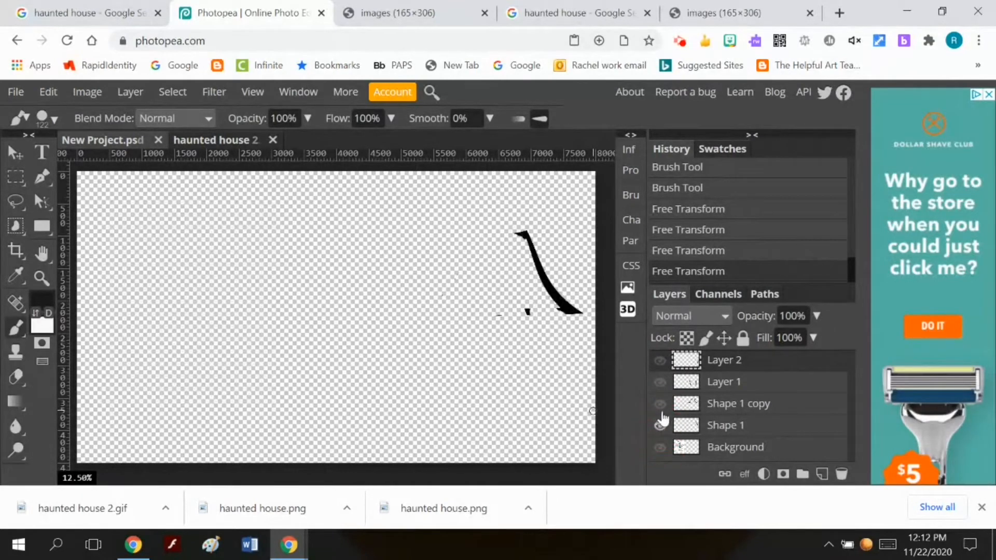
{"action": "left_click", "coordinate": [660, 404]}
{"action": "left_click", "coordinate": [659, 382]}
{"action": "left_click", "coordinate": [660, 361]}
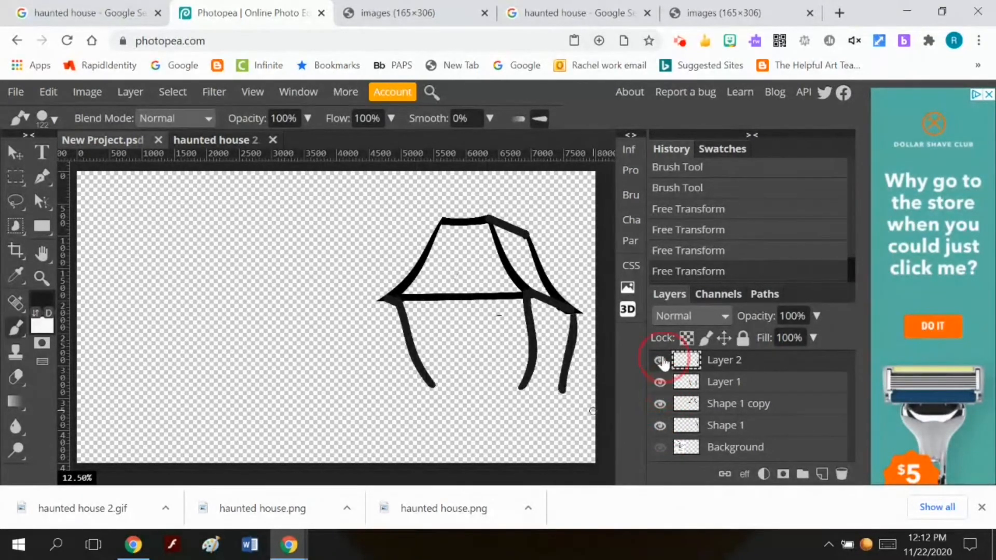
Step: Merge Layer 2 down with Layer 1, Shape 1 copy and Shape 1, and show the Background layer again
{"action": "right_click", "coordinate": [731, 363]}
{"action": "left_click", "coordinate": [769, 452]}
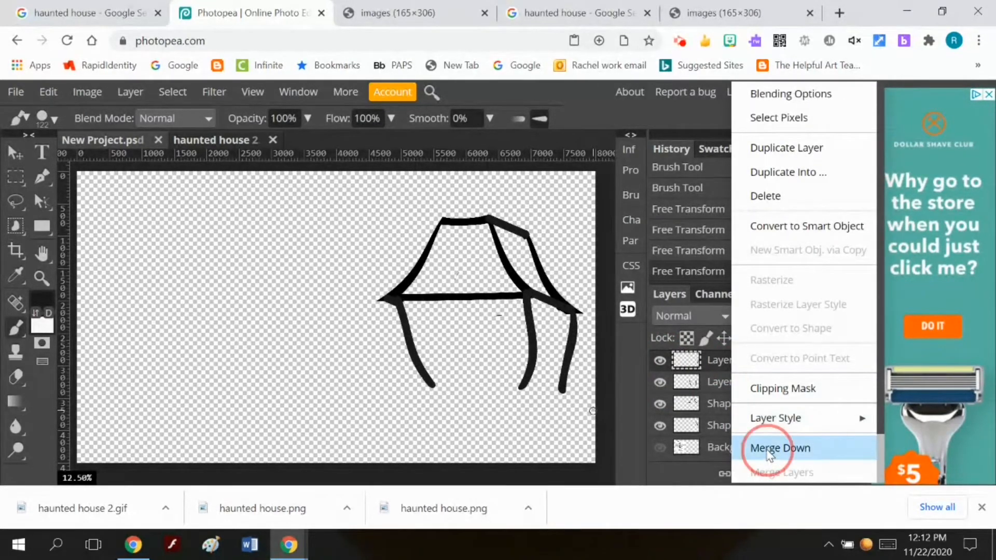
{"action": "right_click", "coordinate": [766, 362]}
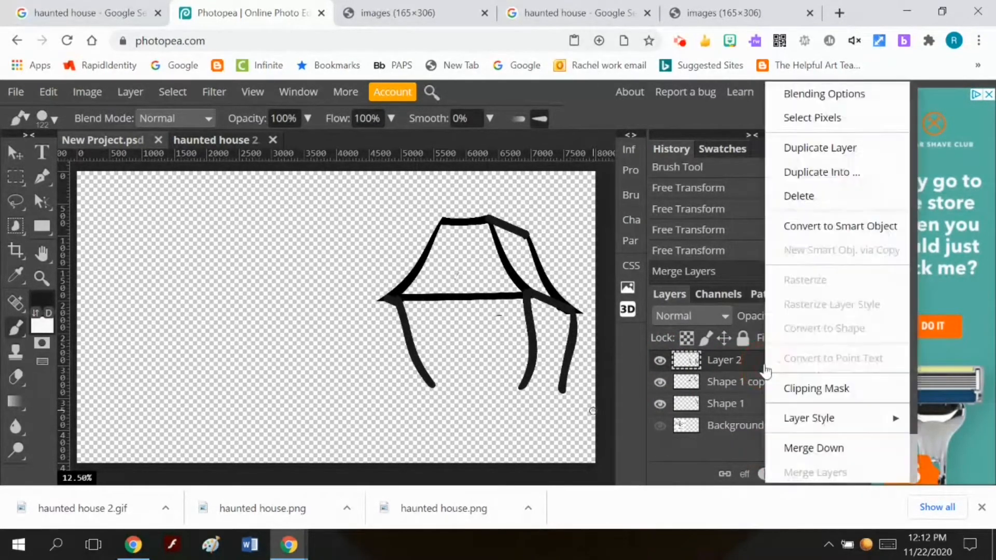
{"action": "left_click", "coordinate": [789, 450]}
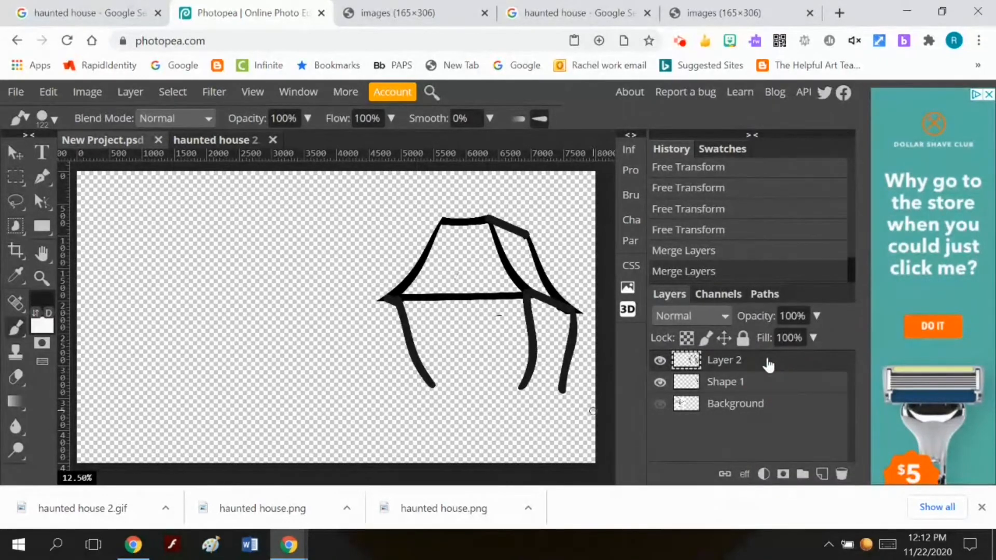
{"action": "right_click", "coordinate": [767, 362]}
{"action": "left_click", "coordinate": [788, 439]}
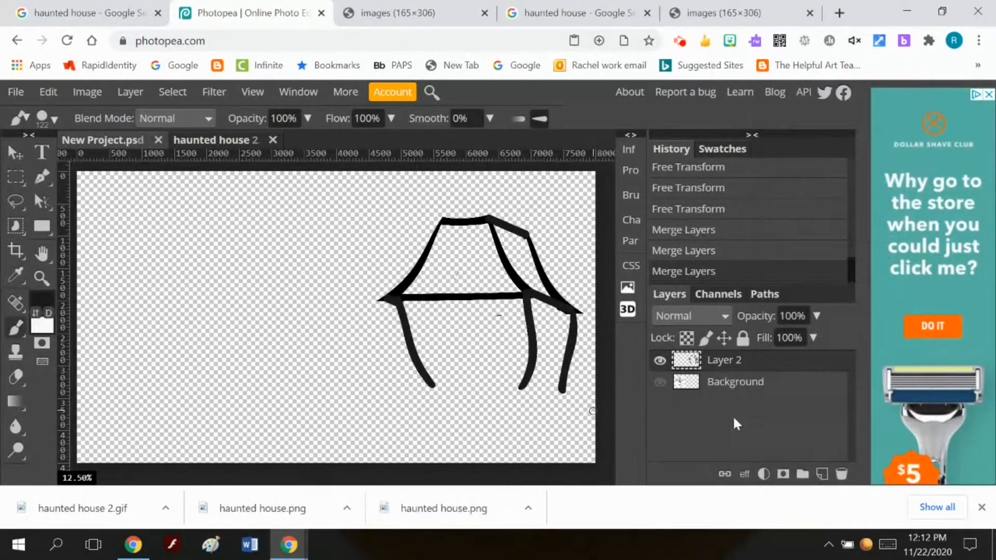
{"action": "left_click", "coordinate": [660, 382]}
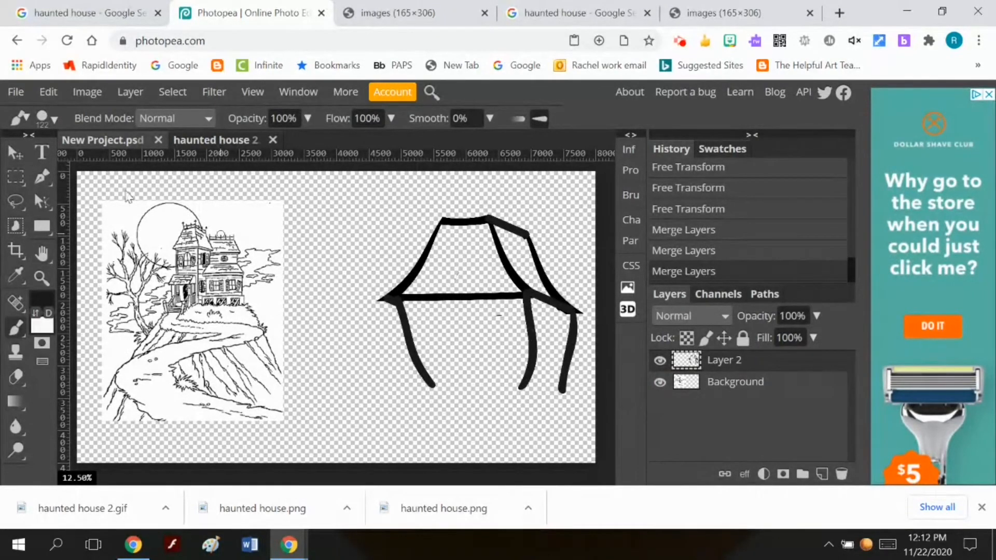
Step: Scale the merged house layer to about 39.66% width and 81.79% height and place it near the upper edge of the canvas
{"action": "left_click", "coordinate": [50, 91]}
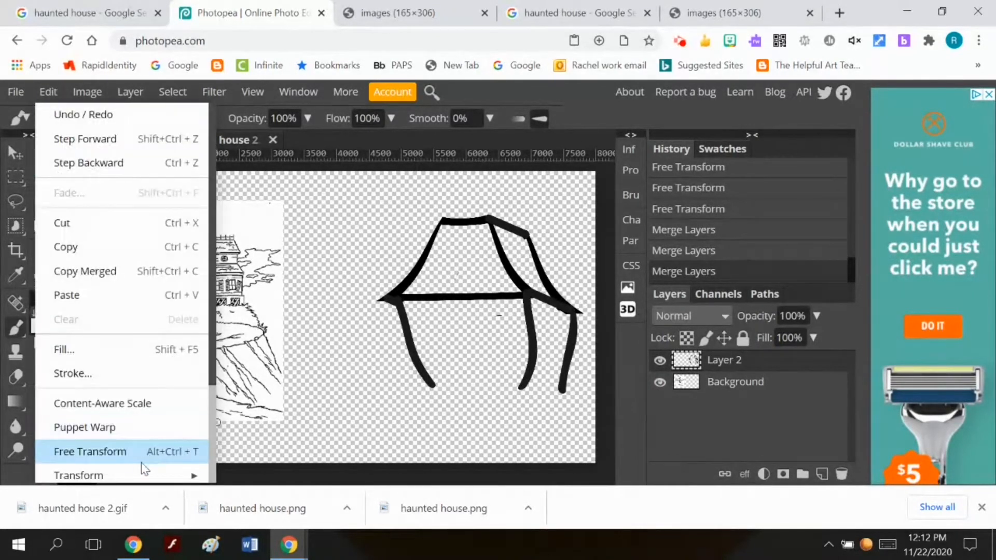
{"action": "mouse_move", "coordinate": [141, 467]}
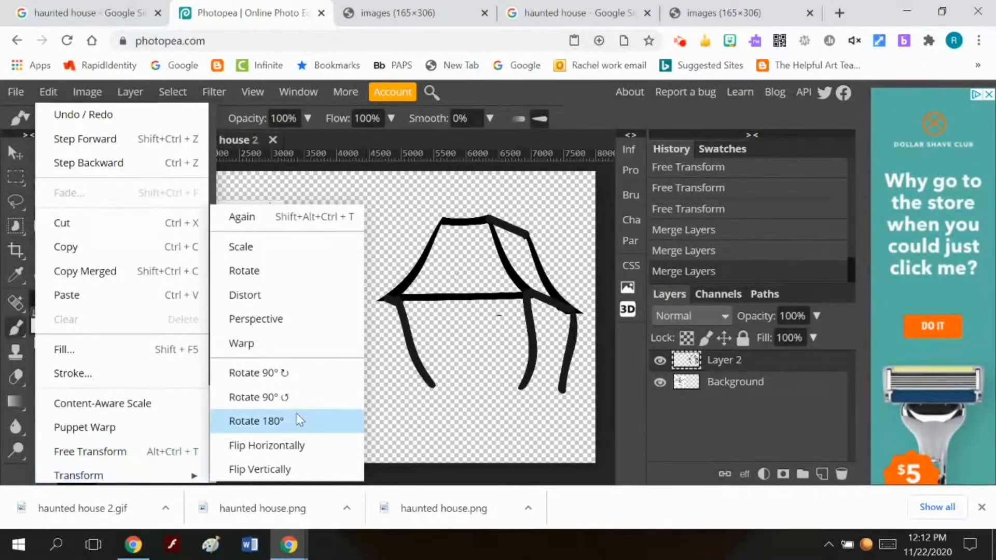
{"action": "left_click", "coordinate": [292, 253]}
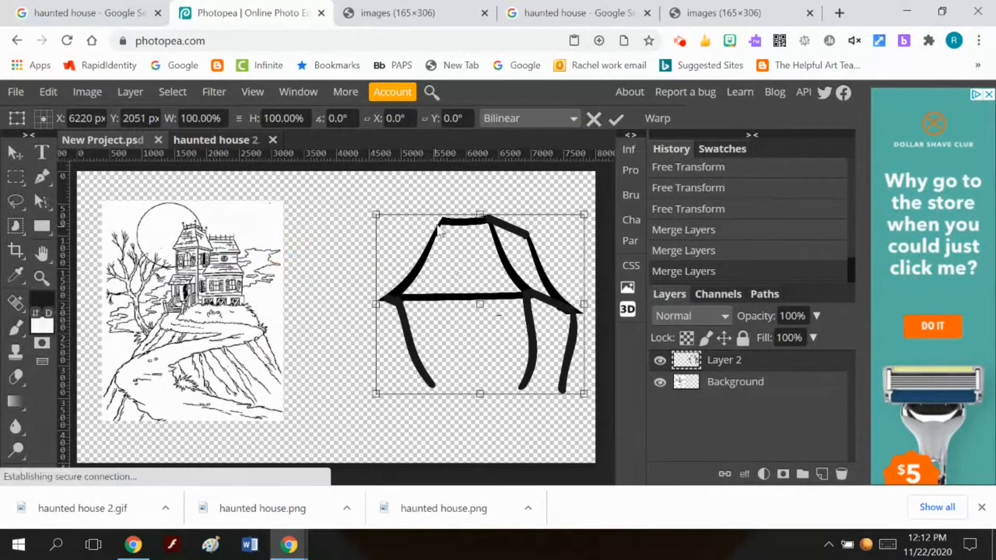
{"action": "left_click_drag", "start_coordinate": [377, 212], "coordinate": [380, 213]}
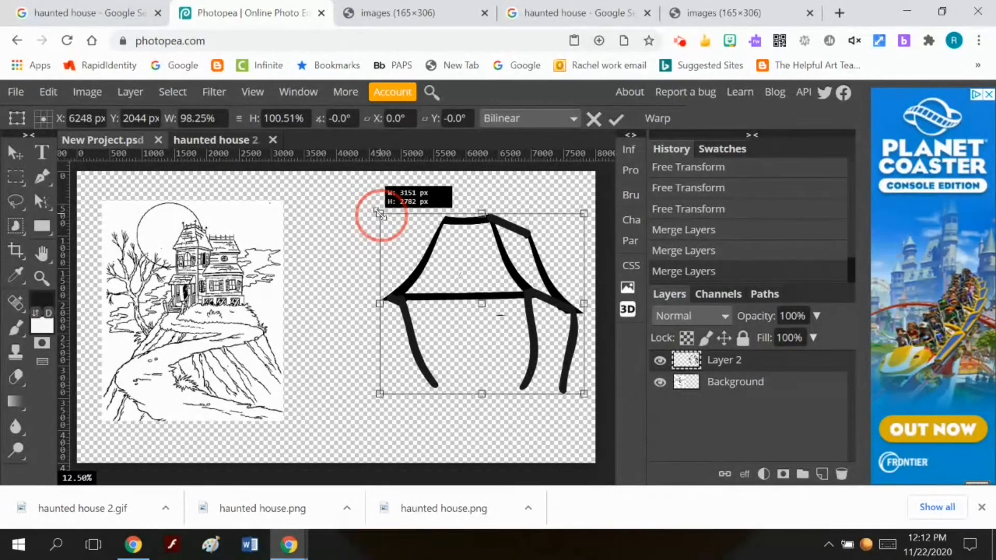
{"action": "left_click_drag", "start_coordinate": [380, 214], "coordinate": [380, 213]}
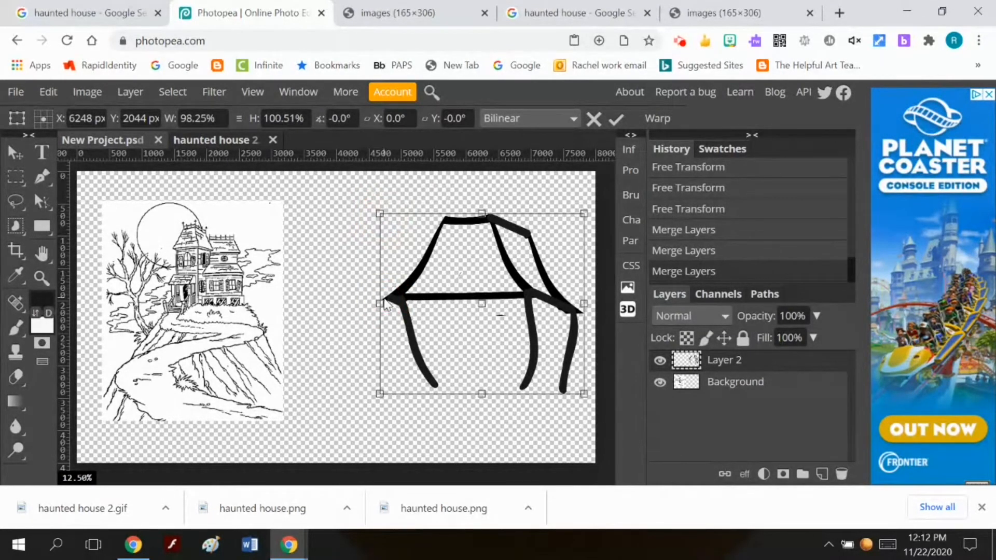
{"action": "left_click_drag", "start_coordinate": [376, 304], "coordinate": [477, 294]}
{"action": "mouse_move", "coordinate": [524, 330]}
{"action": "left_mouse_down"}
{"action": "mouse_move", "coordinate": [485, 300]}
{"action": "mouse_move", "coordinate": [457, 295]}
{"action": "left_mouse_up"}
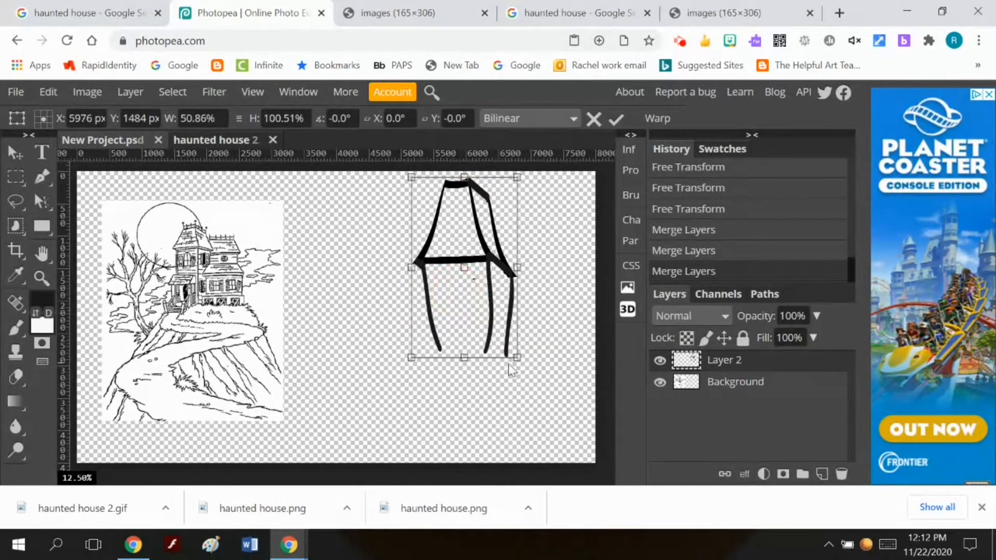
{"action": "left_click_drag", "start_coordinate": [465, 358], "coordinate": [466, 324]}
{"action": "left_click_drag", "start_coordinate": [516, 251], "coordinate": [493, 251]}
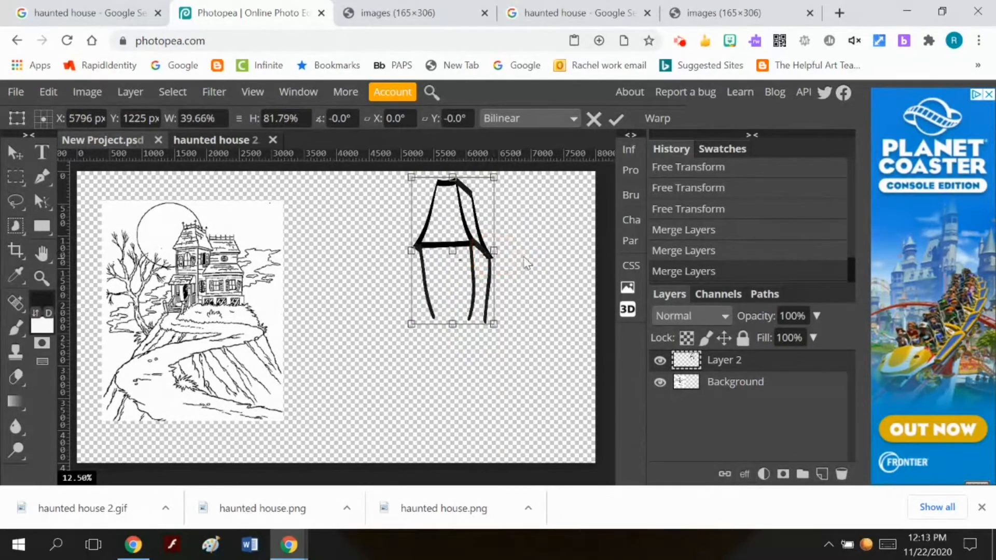
{"action": "left_click", "coordinate": [616, 118]}
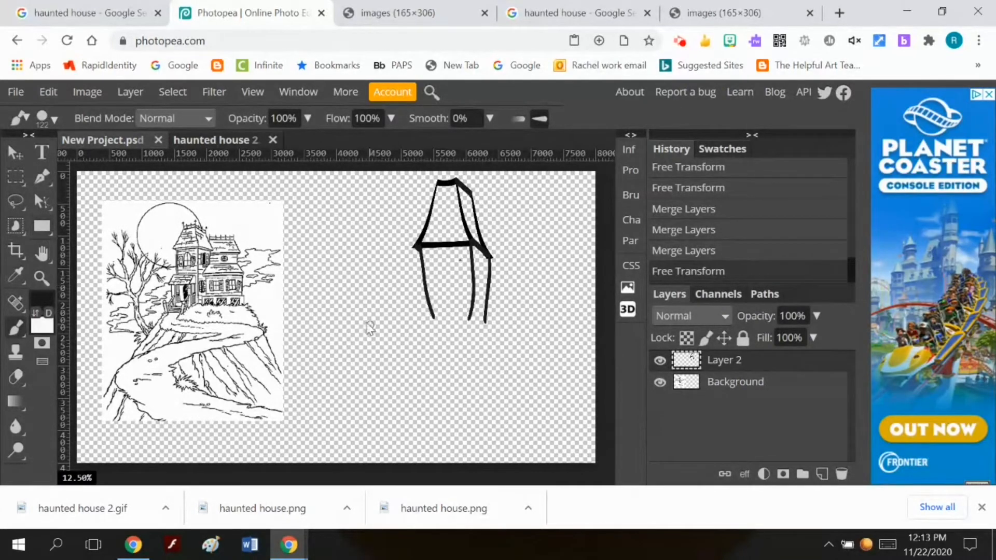
Step: Draw an unfilled, black-outlined upright rectangle as a shape between the reference drawing and the house
{"action": "right_click", "coordinate": [43, 225]}
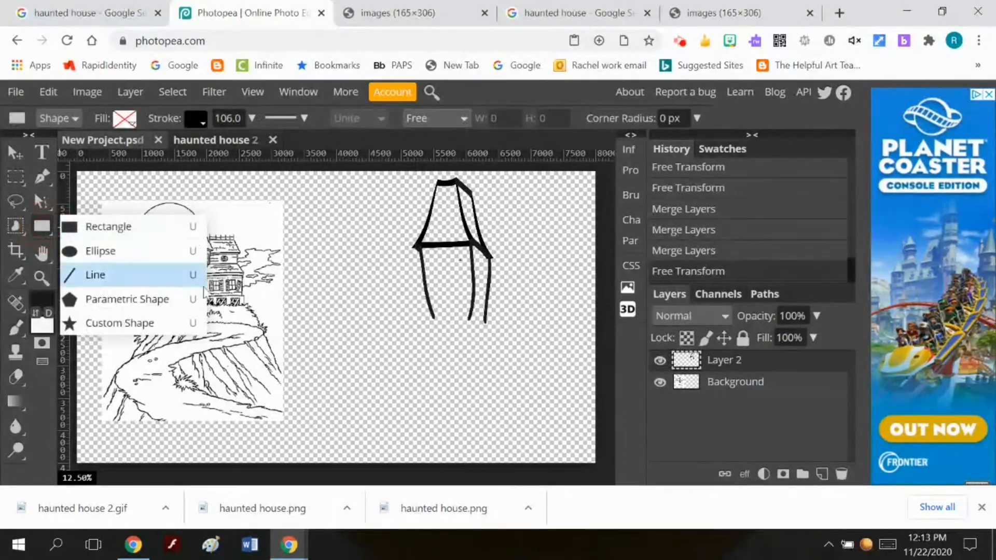
{"action": "left_click", "coordinate": [119, 228]}
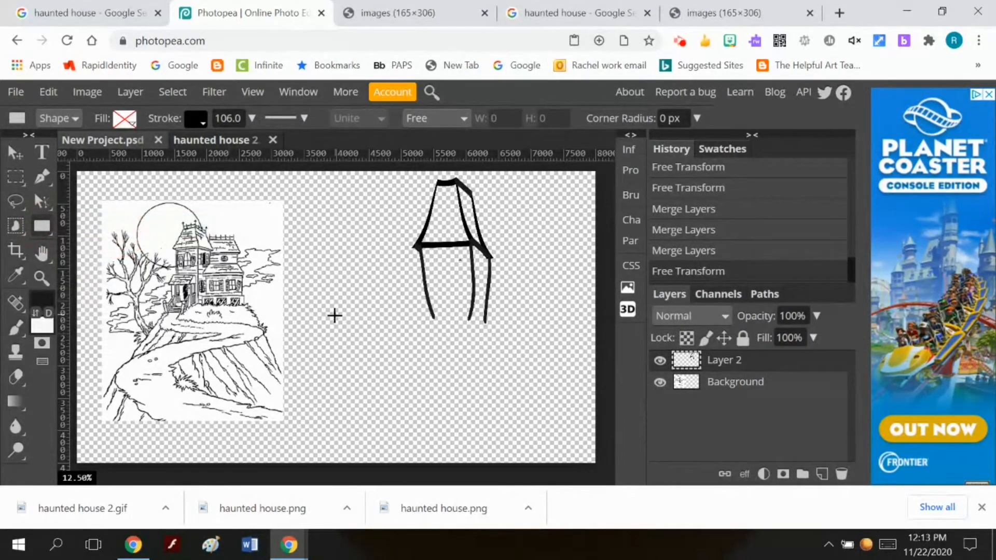
{"action": "left_click_drag", "start_coordinate": [331, 316], "coordinate": [388, 395]}
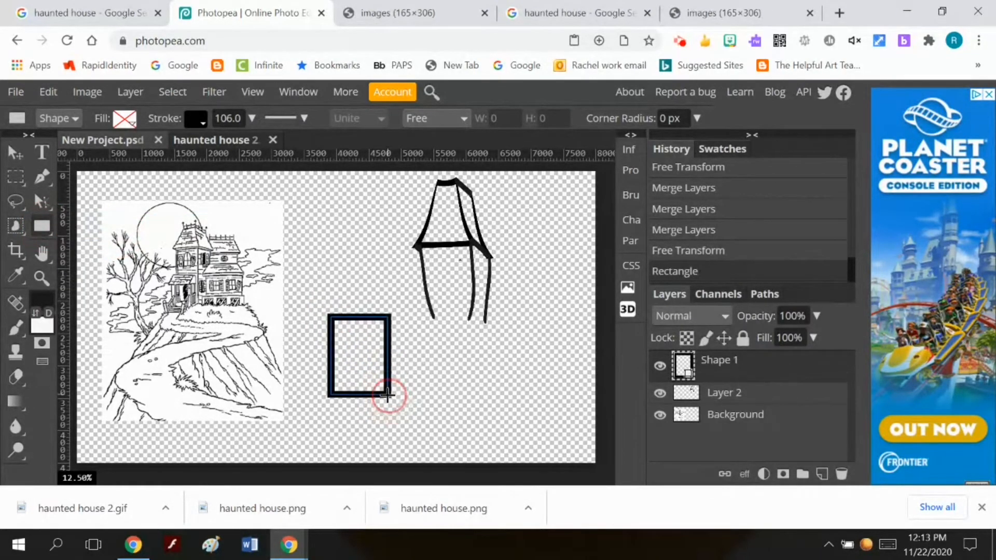
Step: Draw an unfilled circle about as wide as the rectangle and centre it over the rectangle's upper edge
{"action": "left_click", "coordinate": [49, 234]}
{"action": "left_click", "coordinate": [83, 251]}
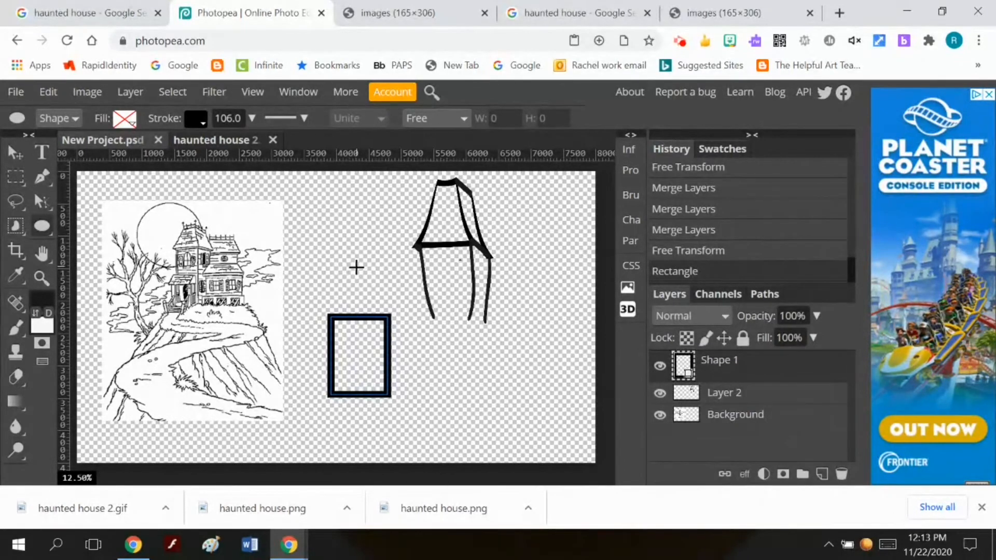
{"action": "left_click_drag", "start_coordinate": [356, 267], "coordinate": [385, 320]}
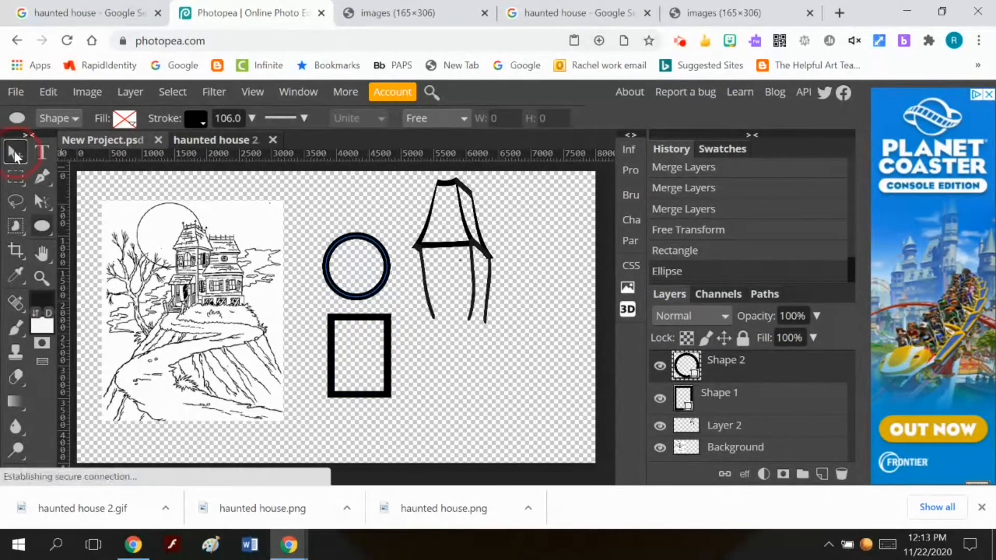
{"action": "left_click", "coordinate": [15, 151]}
{"action": "left_click_drag", "start_coordinate": [372, 240], "coordinate": [375, 289]}
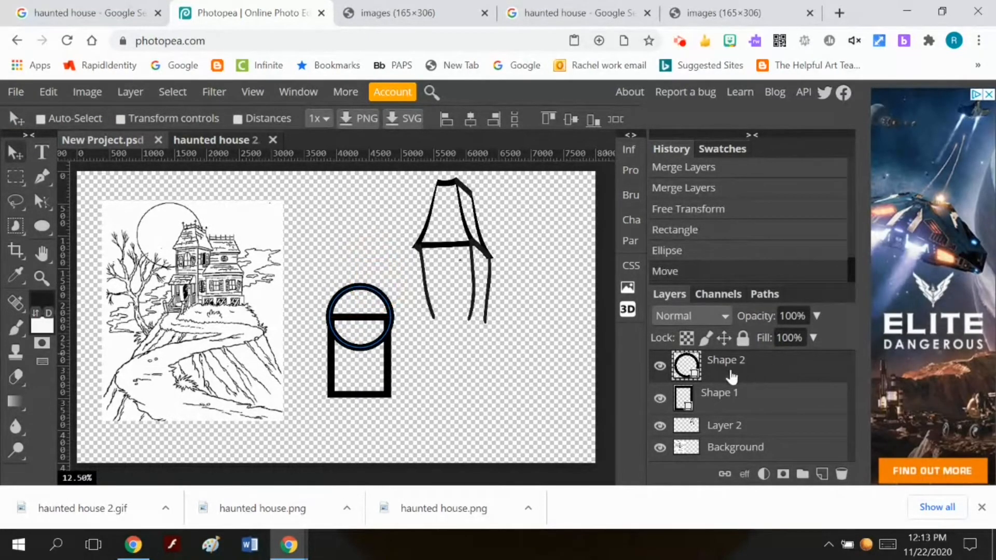
Step: Rasterize the circle's Shape 2 layer and erase its lower half, leaving an arch above the rectangle
{"action": "right_click", "coordinate": [724, 372]}
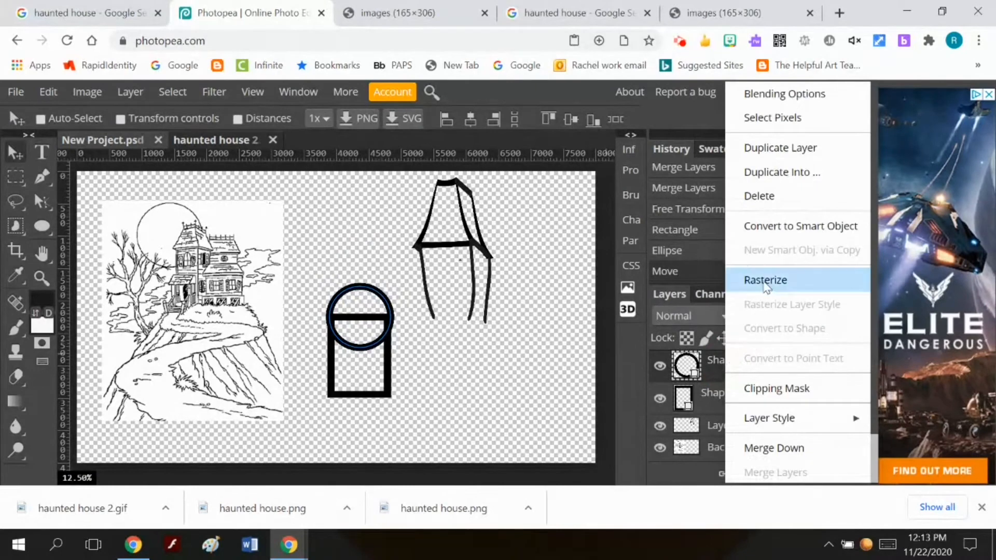
{"action": "left_click", "coordinate": [764, 282]}
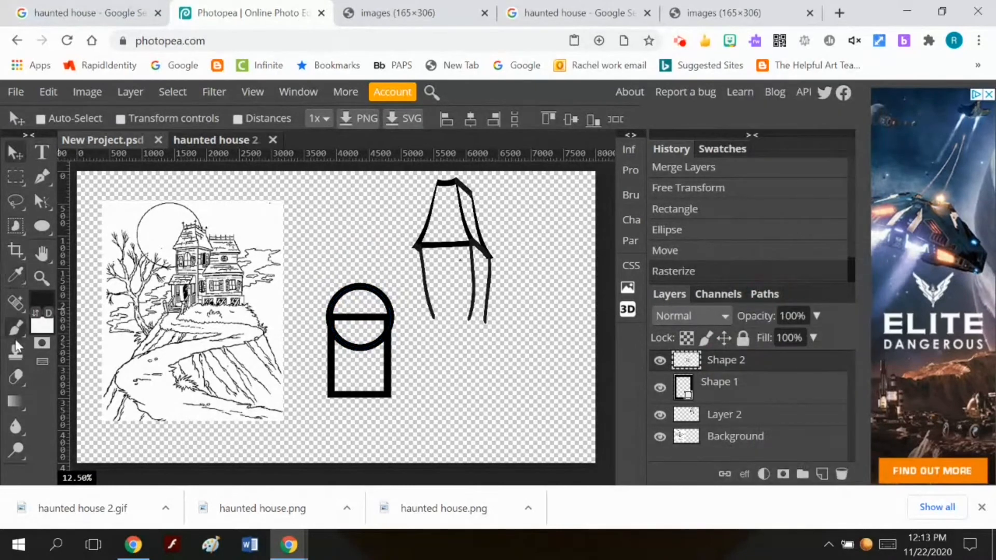
{"action": "left_click", "coordinate": [16, 377]}
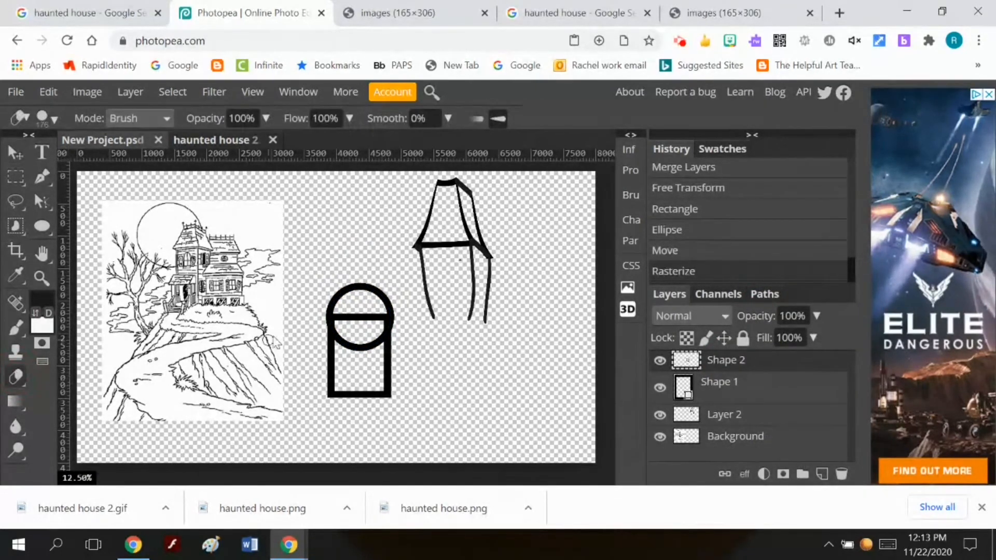
{"action": "left_click", "coordinate": [330, 328]}
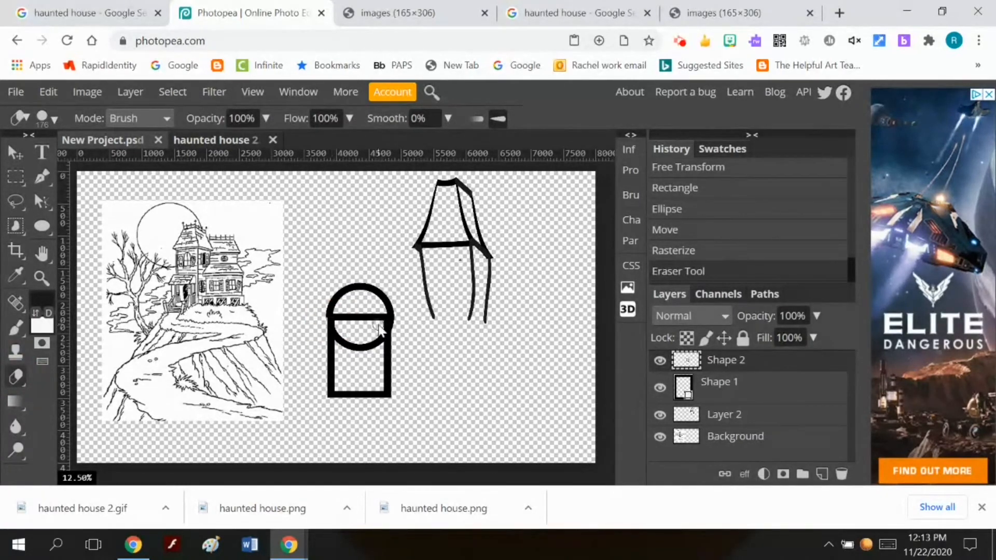
{"action": "left_click", "coordinate": [389, 328]}
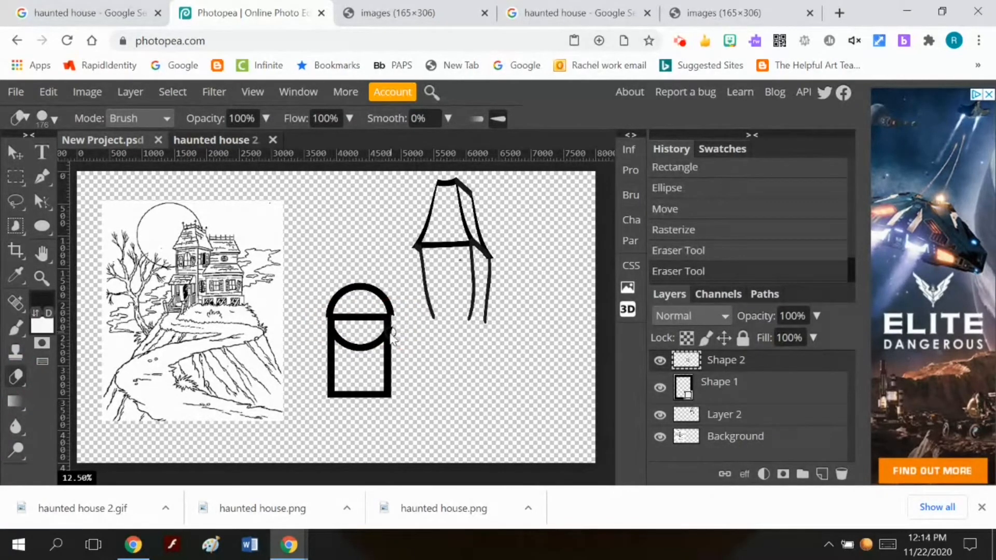
{"action": "mouse_move", "coordinate": [390, 328]}
{"action": "left_mouse_down"}
{"action": "mouse_move", "coordinate": [366, 344]}
{"action": "mouse_move", "coordinate": [338, 340]}
{"action": "mouse_move", "coordinate": [373, 348]}
{"action": "mouse_move", "coordinate": [362, 345]}
{"action": "left_mouse_up"}
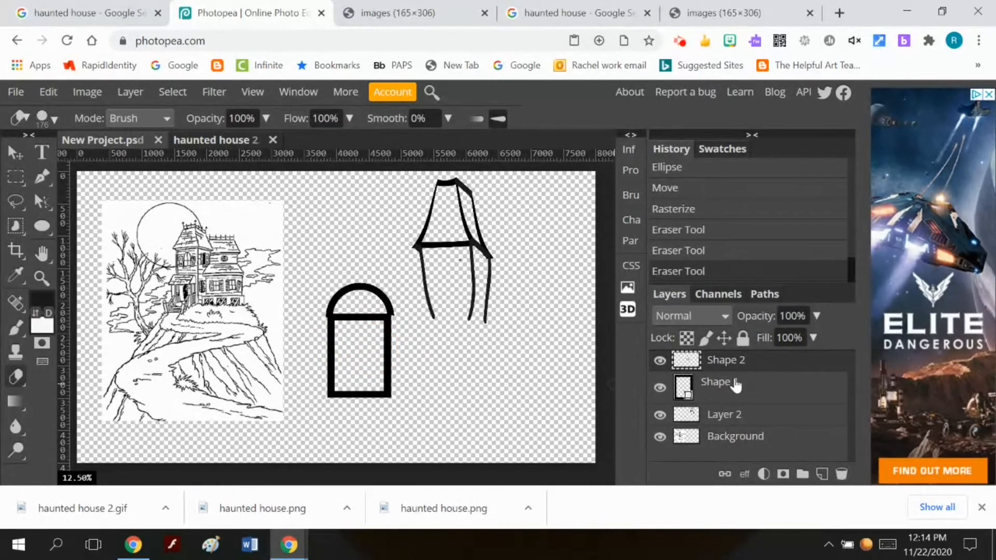
Step: Rasterize the rectangle's Shape 1 layer and scale it to about 104.40% width and 98.96% height to match the arch
{"action": "left_click", "coordinate": [733, 397]}
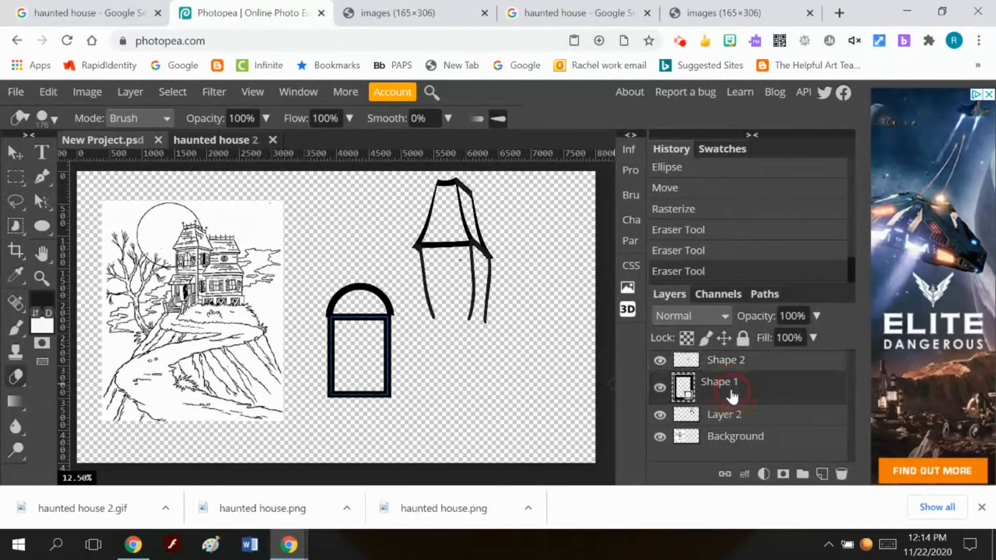
{"action": "right_click", "coordinate": [718, 397]}
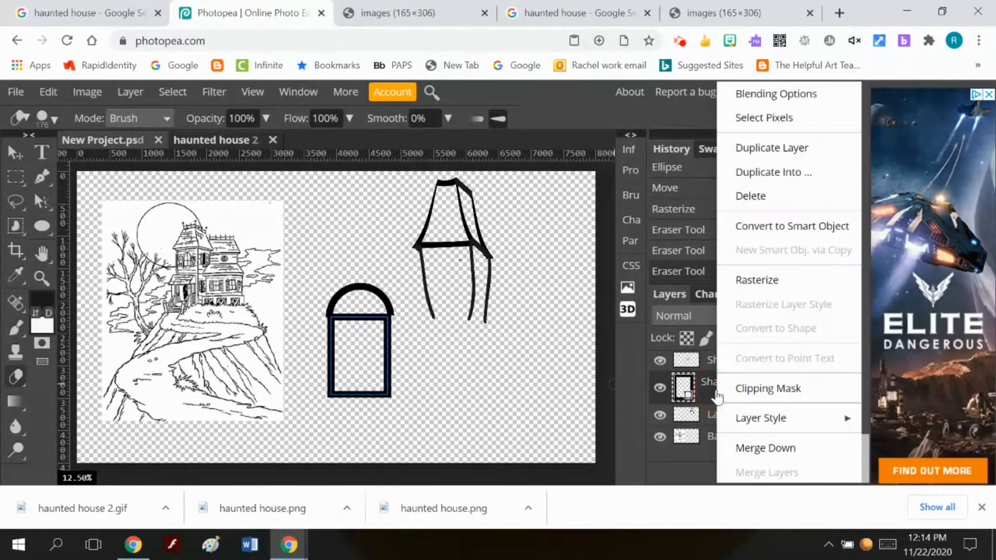
{"action": "left_click", "coordinate": [768, 282]}
{"action": "left_click", "coordinate": [48, 92]}
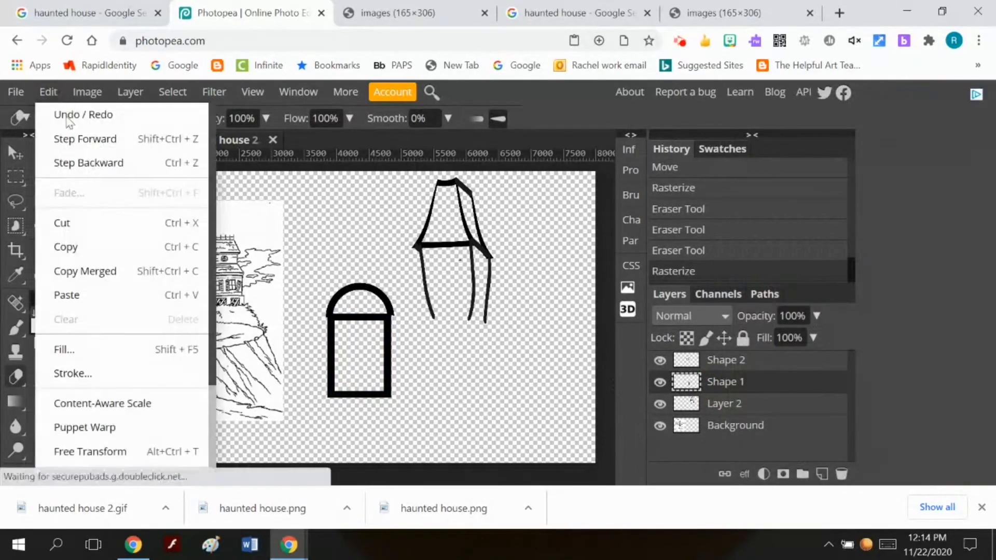
{"action": "left_click", "coordinate": [125, 445]}
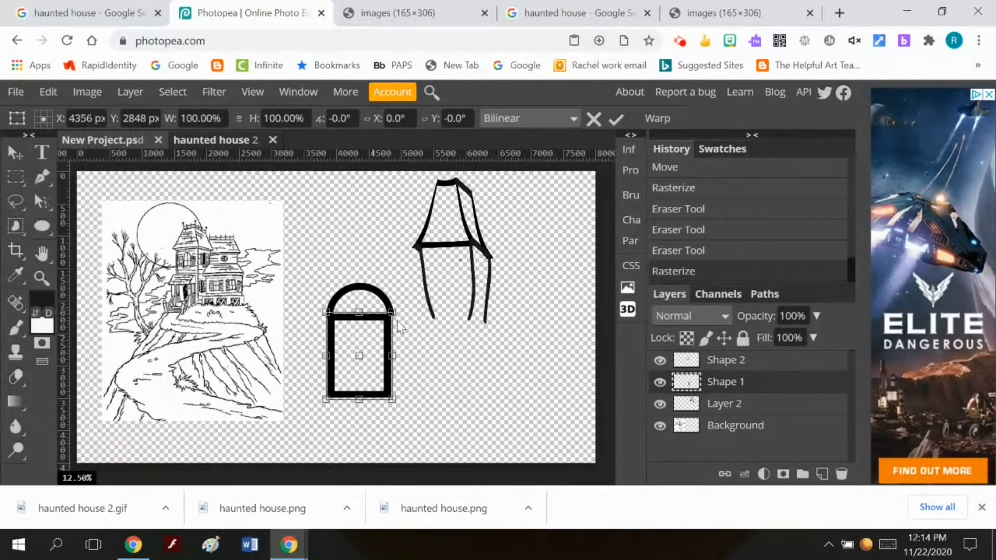
{"action": "left_click_drag", "start_coordinate": [392, 312], "coordinate": [395, 312]}
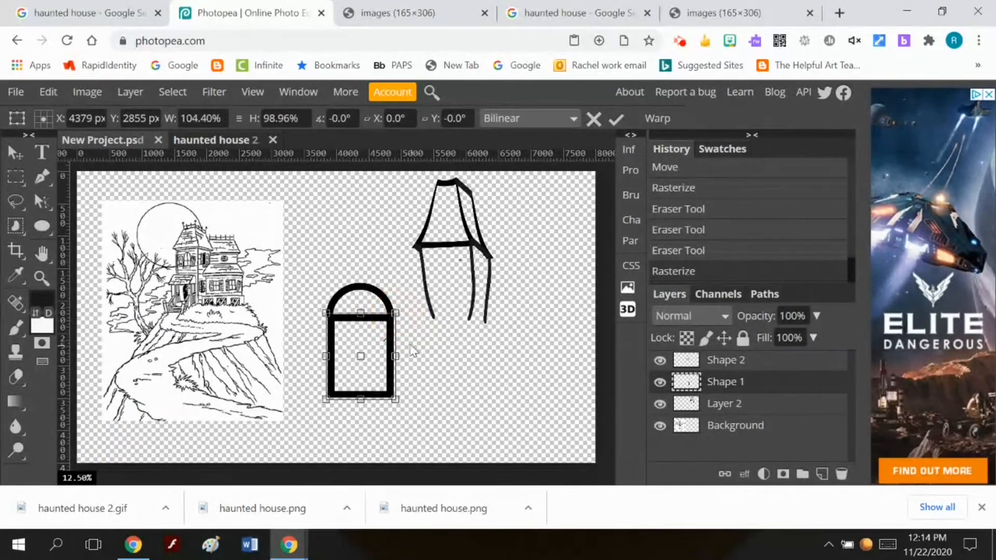
{"action": "left_click", "coordinate": [614, 118]}
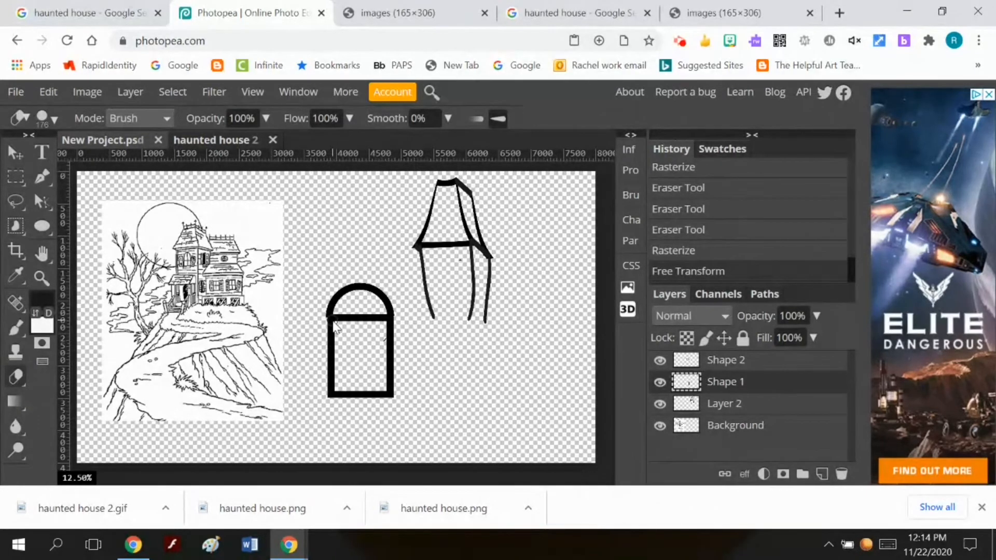
{"action": "left_click_drag", "start_coordinate": [329, 321], "coordinate": [333, 325]}
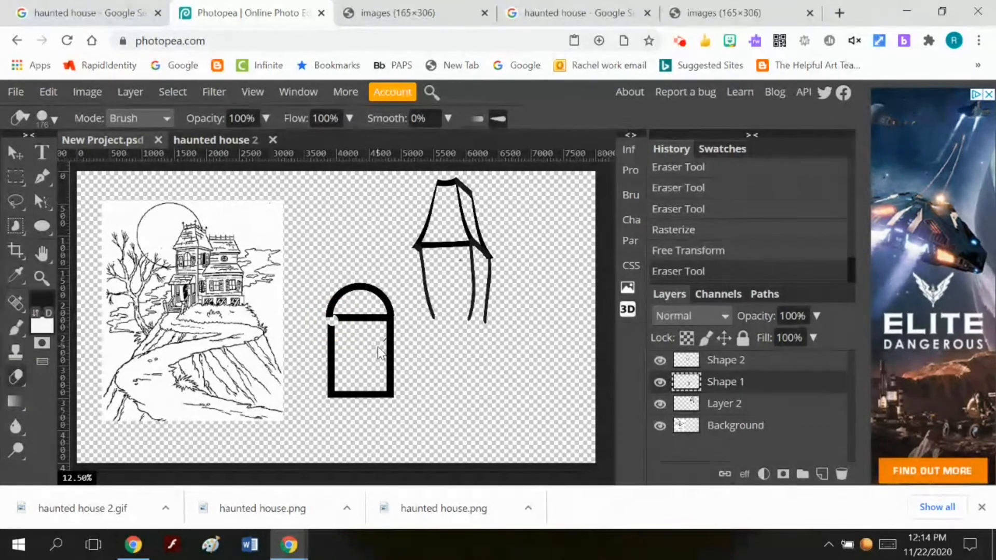
{"action": "key", "text": "ctrl+z"}
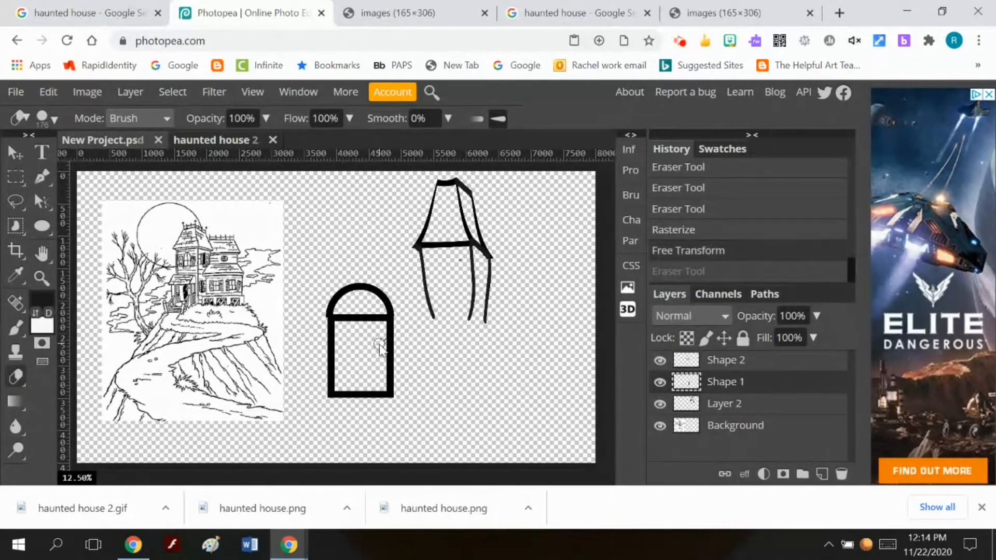
{"action": "left_click", "coordinate": [337, 319]}
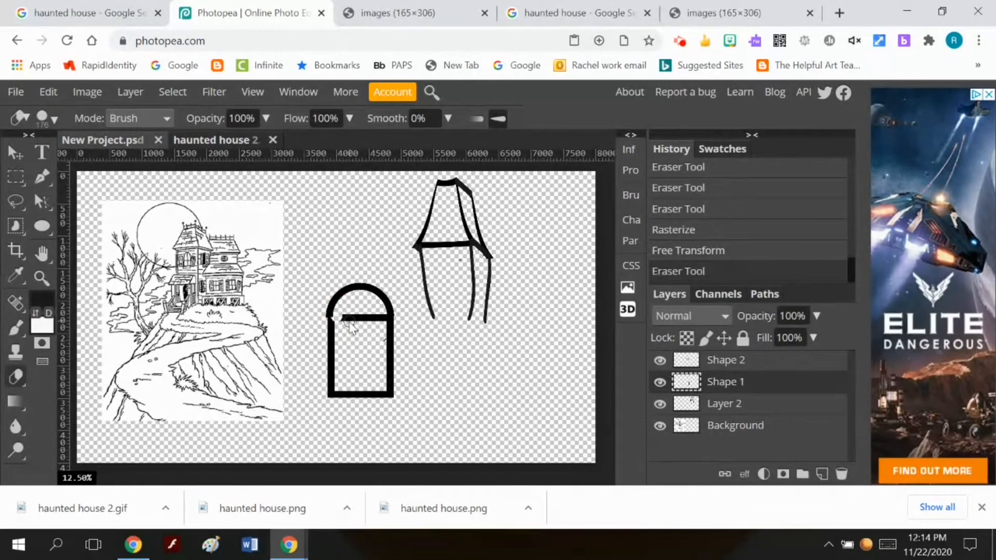
{"action": "key", "text": "ctrl+z"}
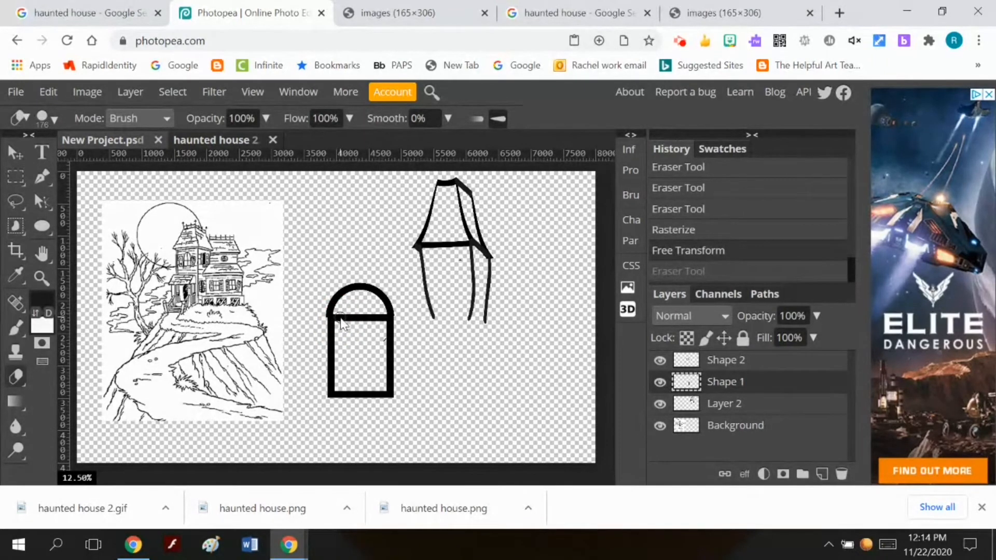
Step: Erase the rectangle's upper horizontal line between its two sides to form a single arched window outline
{"action": "left_click", "coordinate": [340, 317]}
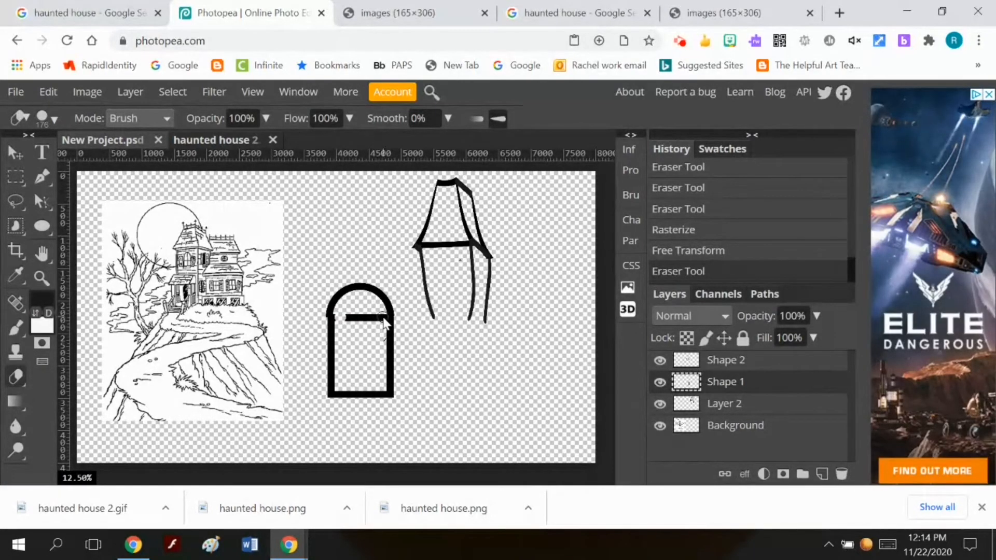
{"action": "left_click_drag", "start_coordinate": [384, 323], "coordinate": [381, 324]}
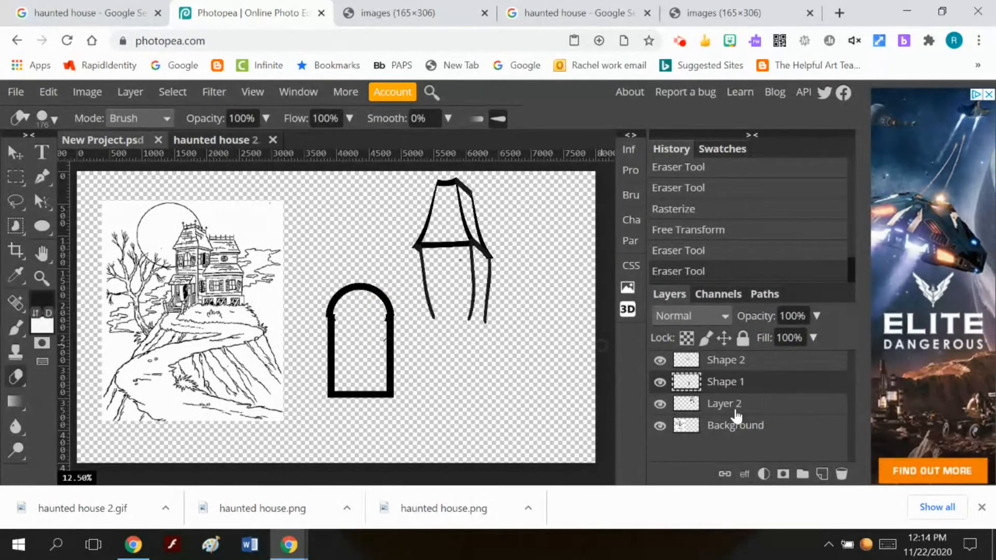
Step: Toggle the visibility of Shape 1, Layer 2 and Shape 2 to examine which parts each layer holds, leaving all shown
{"action": "left_click", "coordinate": [659, 384]}
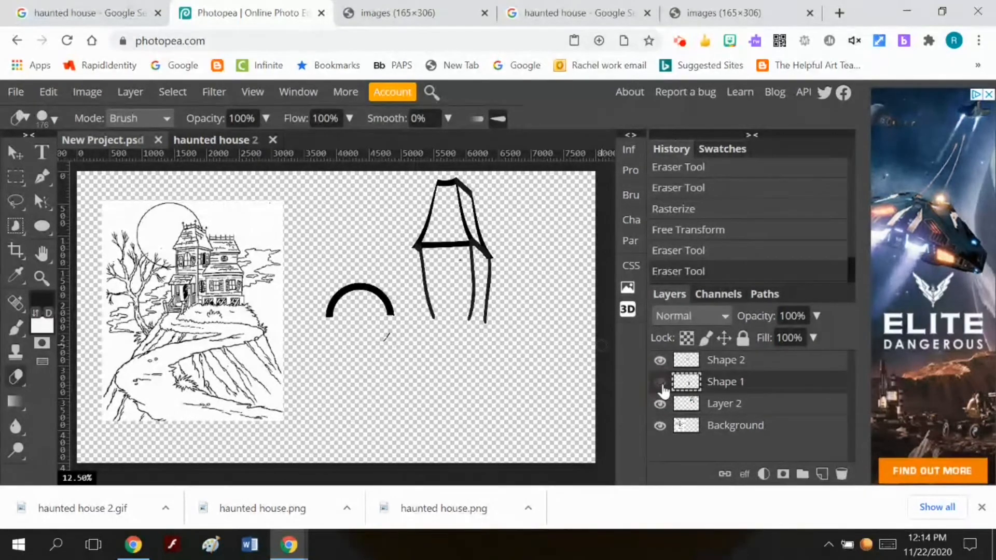
{"action": "left_click", "coordinate": [660, 382]}
{"action": "left_click", "coordinate": [659, 404]}
{"action": "left_click", "coordinate": [659, 404]}
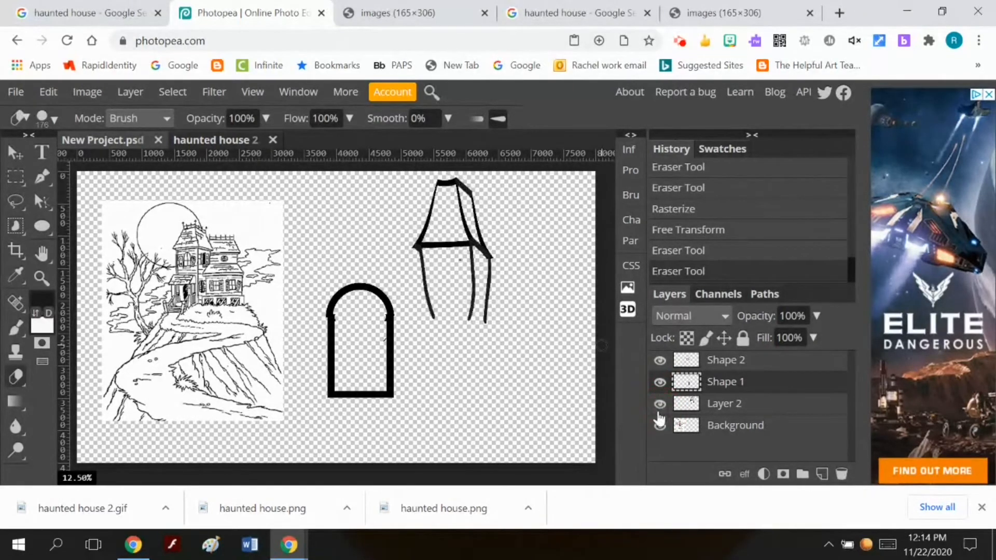
{"action": "left_click", "coordinate": [659, 360]}
{"action": "left_click", "coordinate": [660, 359]}
Step: Merge the Shape 2 arch layer down into the Shape 1 rectangle layer so the window is one layer
{"action": "left_click", "coordinate": [727, 360]}
{"action": "right_click", "coordinate": [733, 358]}
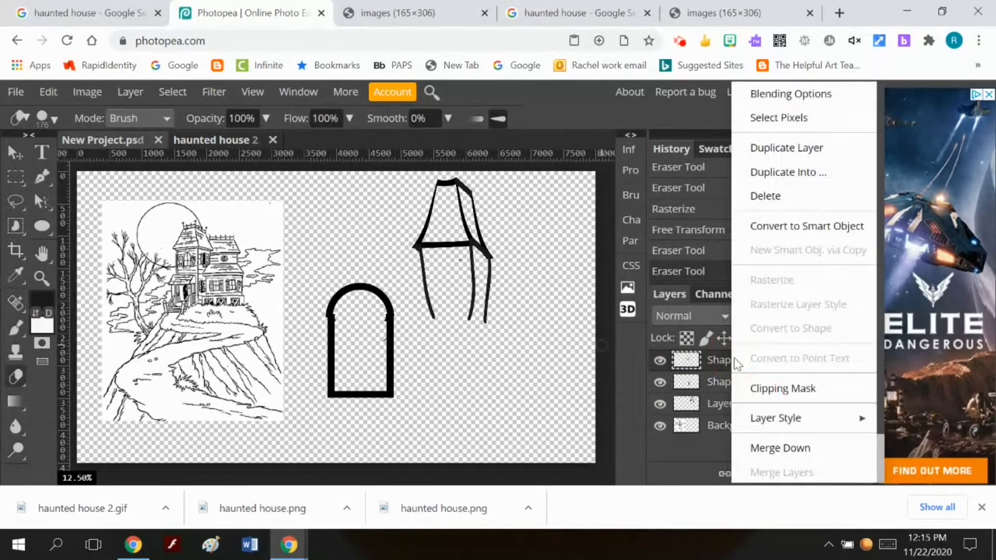
{"action": "left_click", "coordinate": [767, 448]}
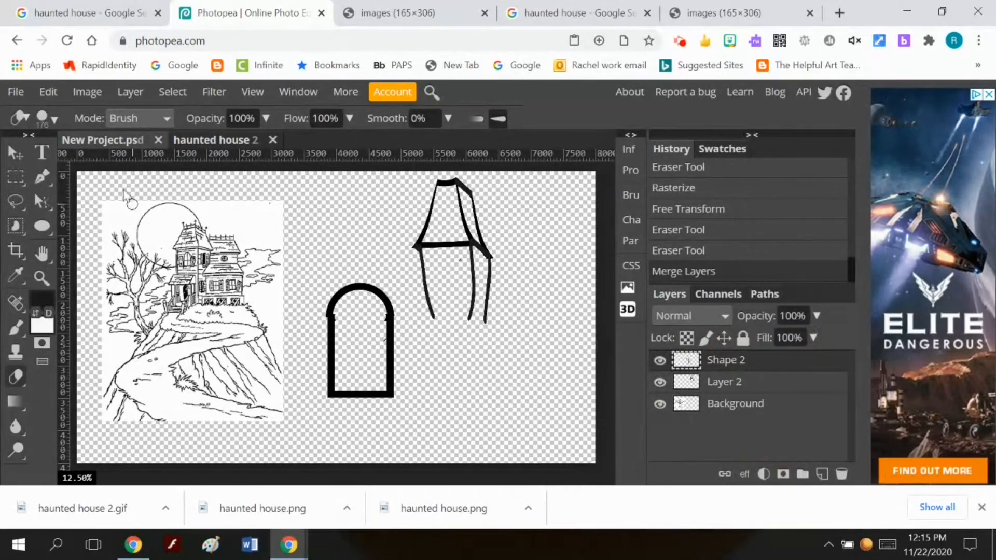
Step: Warp the merged window, pulling its lower corners inward and its two upper corners outward for a crooked shape
{"action": "left_click", "coordinate": [52, 90]}
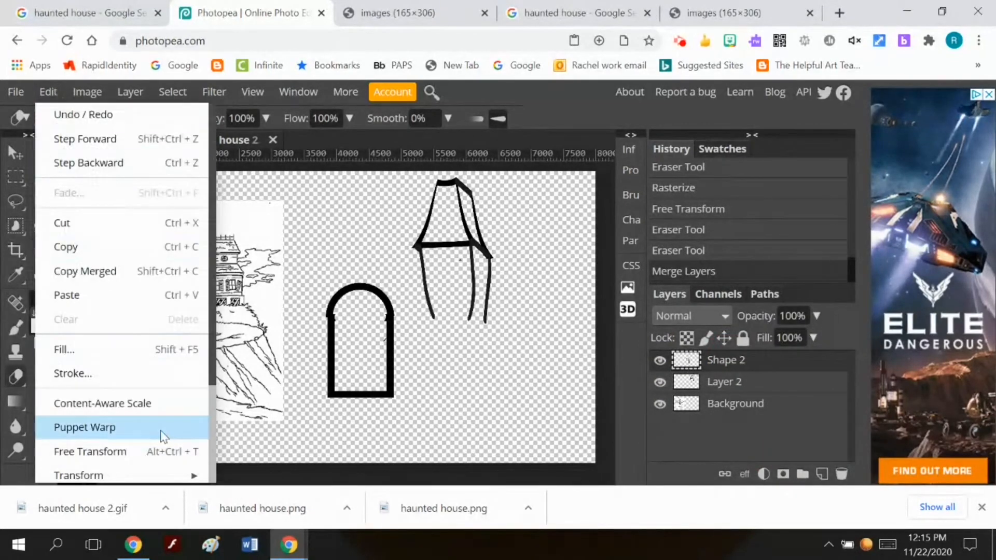
{"action": "mouse_move", "coordinate": [162, 473]}
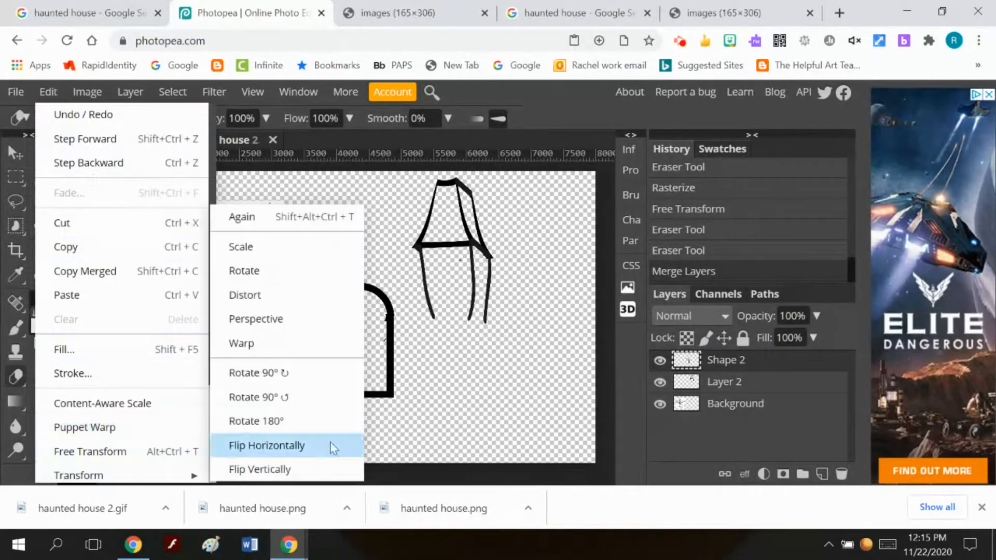
{"action": "left_click", "coordinate": [290, 350]}
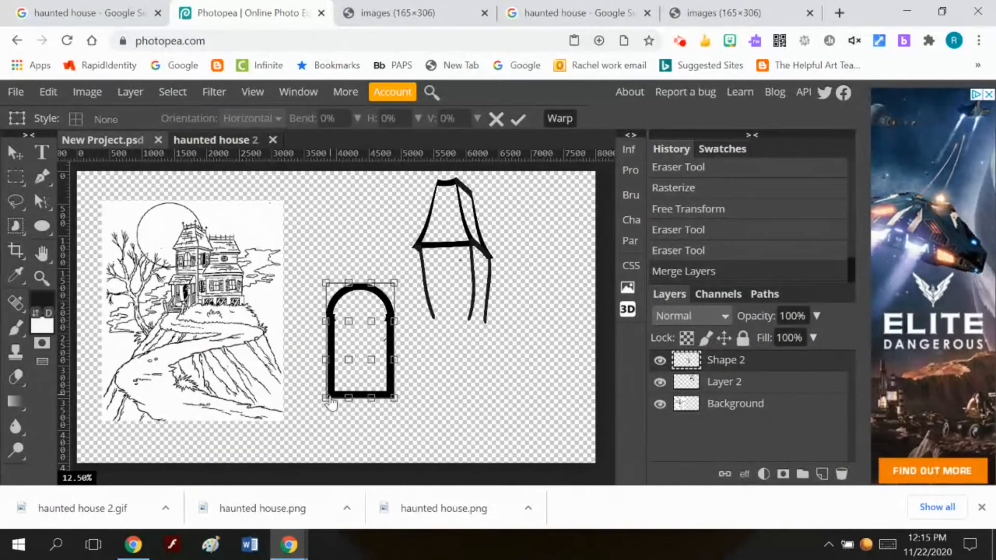
{"action": "mouse_move", "coordinate": [330, 400]}
{"action": "left_mouse_down"}
{"action": "mouse_move", "coordinate": [387, 392]}
{"action": "mouse_move", "coordinate": [367, 383]}
{"action": "mouse_move", "coordinate": [384, 395]}
{"action": "mouse_move", "coordinate": [336, 391]}
{"action": "mouse_move", "coordinate": [326, 400]}
{"action": "left_mouse_up"}
{"action": "left_click_drag", "start_coordinate": [328, 407], "coordinate": [331, 402]}
{"action": "left_click_drag", "start_coordinate": [327, 284], "coordinate": [308, 276]}
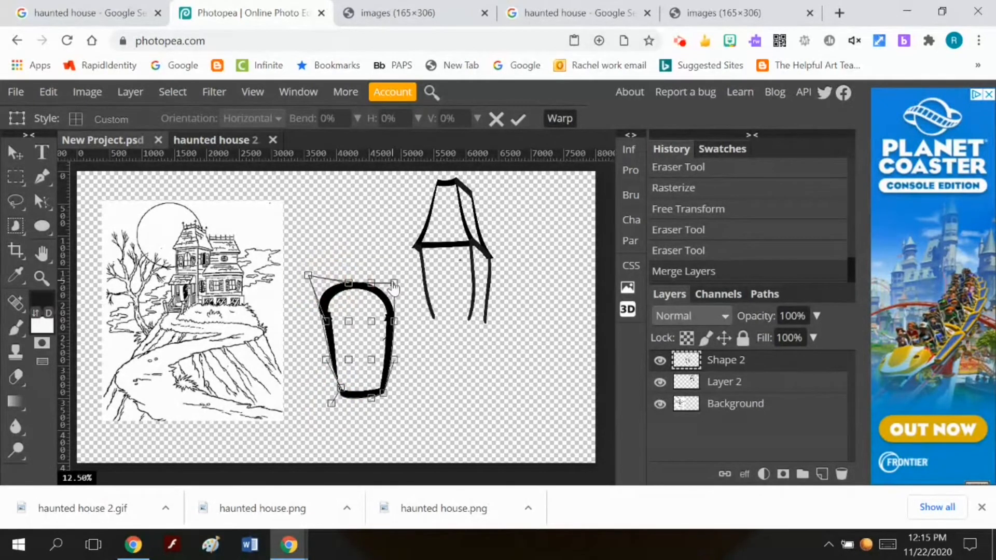
{"action": "left_click", "coordinate": [394, 280]}
{"action": "left_click_drag", "start_coordinate": [424, 287], "coordinate": [426, 279]}
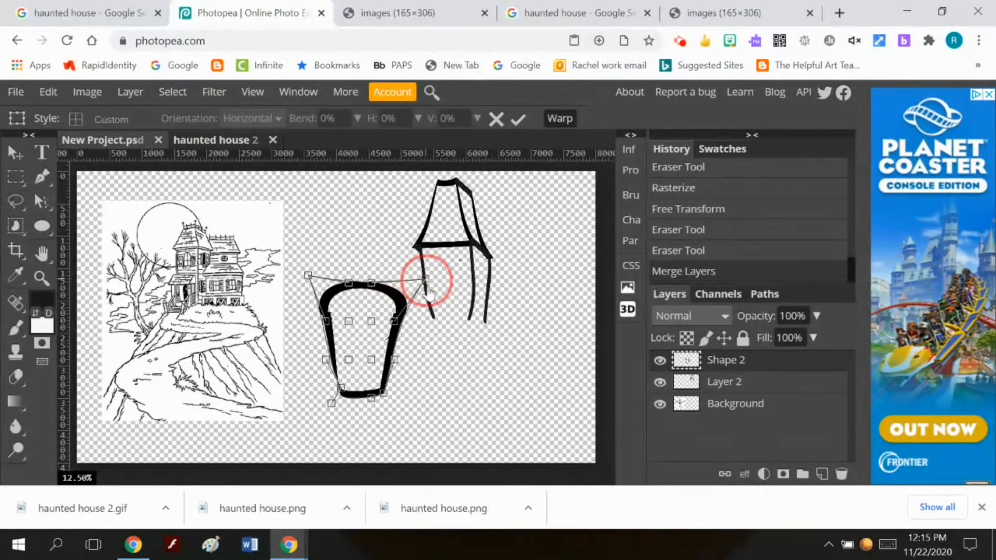
Step: Raise the window's arch into a peak with the upper warp handles, pull its lower-left side outward, and apply the warp
{"action": "left_click", "coordinate": [350, 284]}
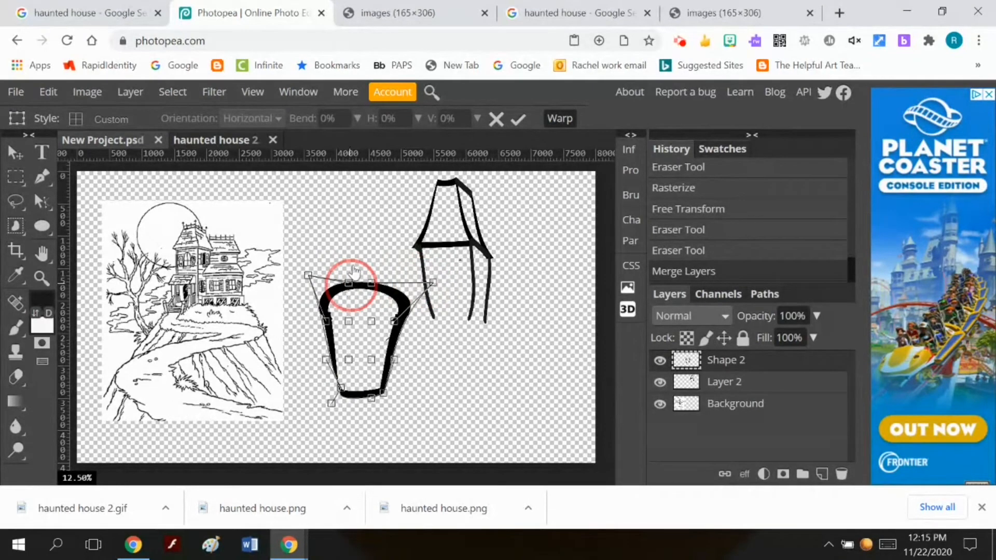
{"action": "left_click_drag", "start_coordinate": [373, 285], "coordinate": [370, 275]}
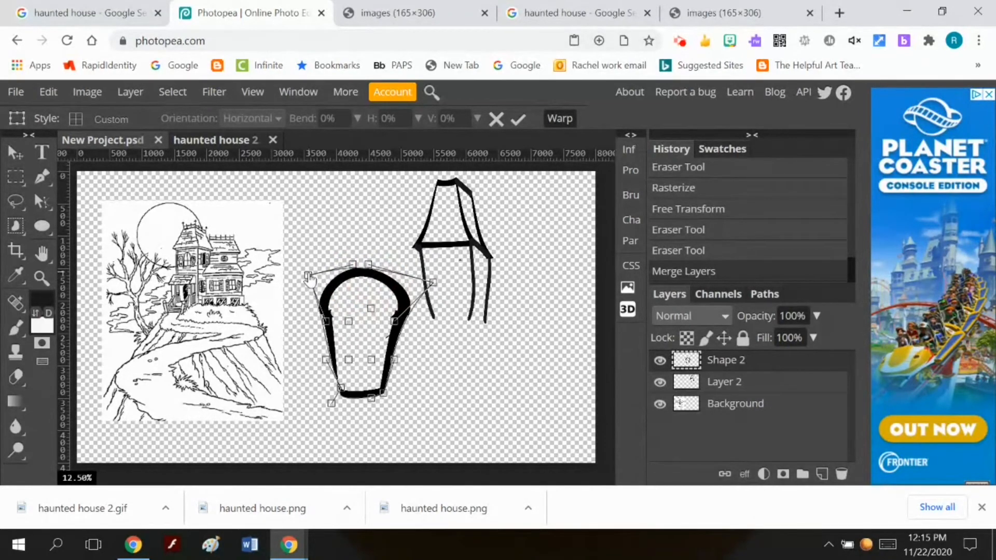
{"action": "left_click", "coordinate": [339, 389]}
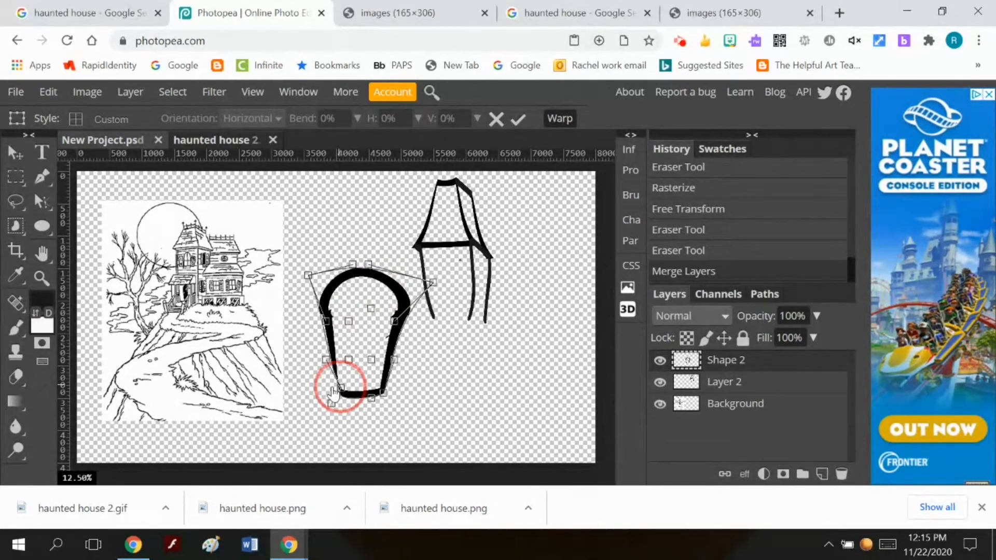
{"action": "left_click_drag", "start_coordinate": [333, 390], "coordinate": [324, 390]}
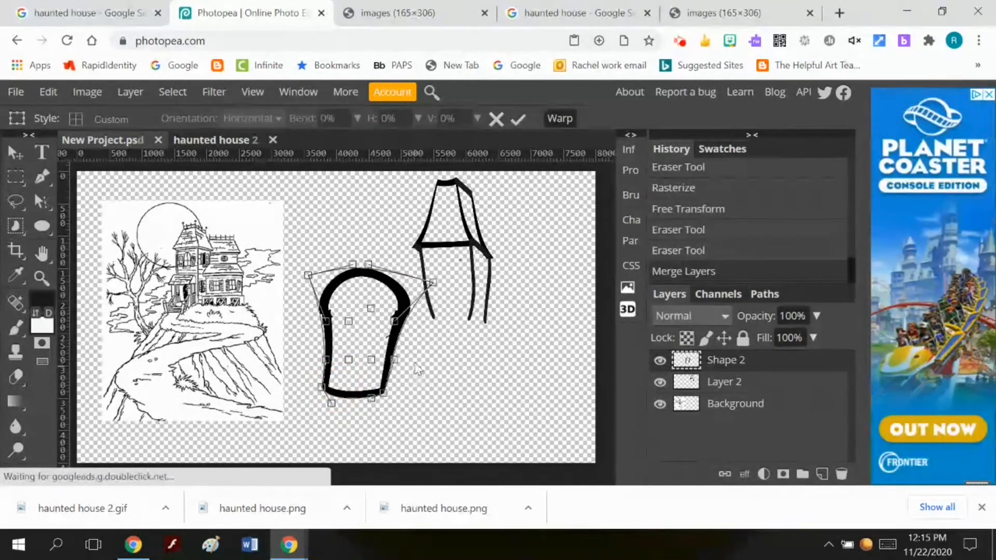
{"action": "left_click", "coordinate": [357, 264]}
{"action": "left_click_drag", "start_coordinate": [359, 248], "coordinate": [358, 245]}
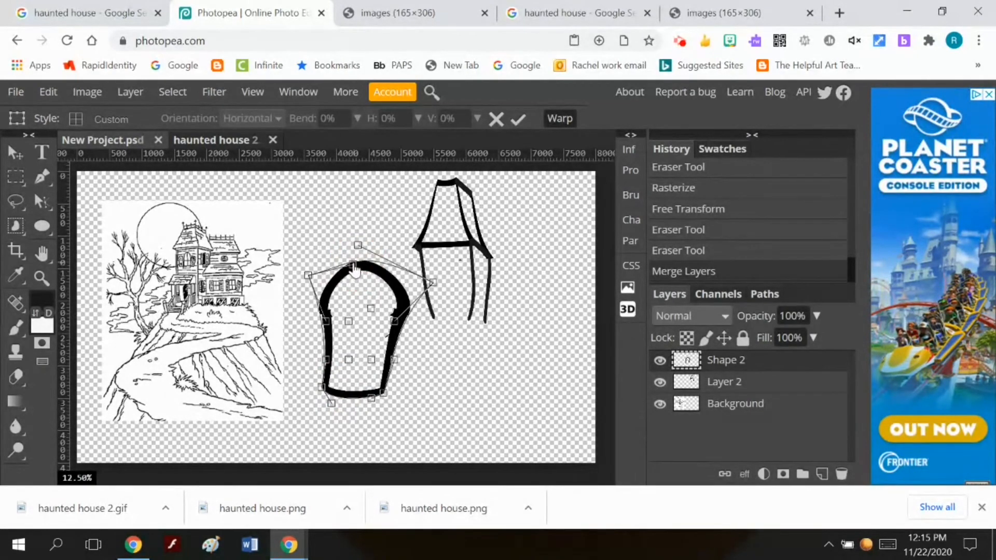
{"action": "left_click", "coordinate": [356, 265]}
{"action": "left_click_drag", "start_coordinate": [356, 248], "coordinate": [358, 244]}
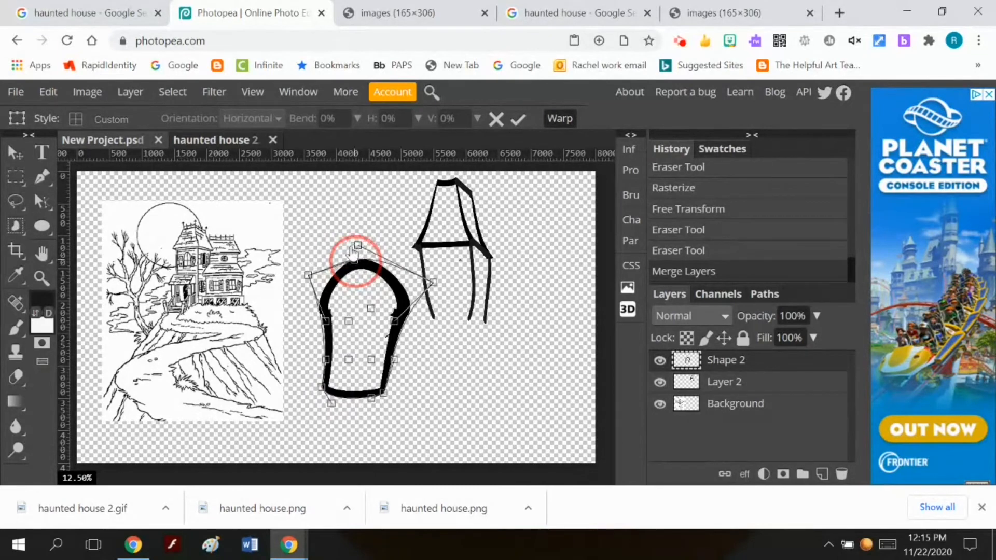
{"action": "left_click", "coordinate": [517, 119]}
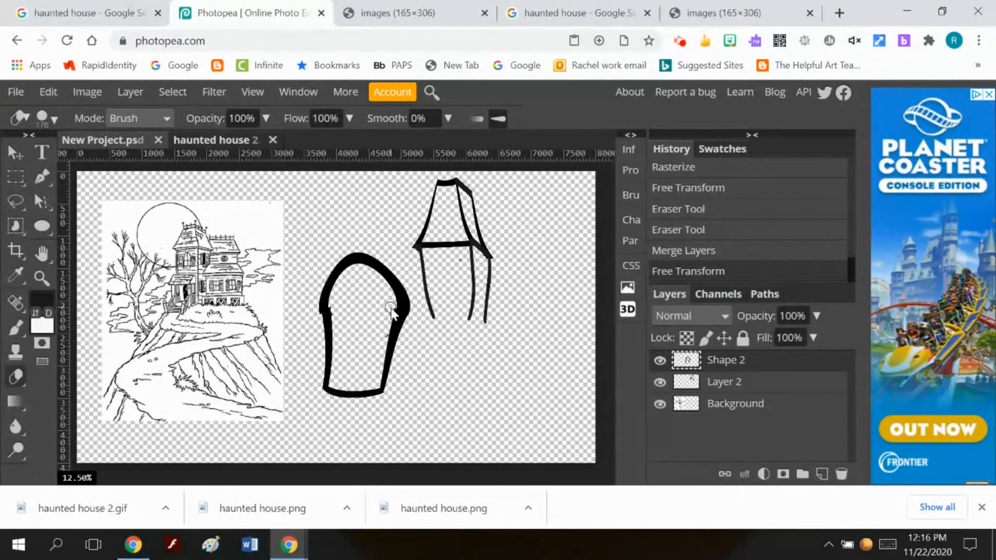
Step: Erase the uneven bumps where the arch meets the window's sides, along both inner edges and the left outer edge
{"action": "left_click", "coordinate": [391, 309]}
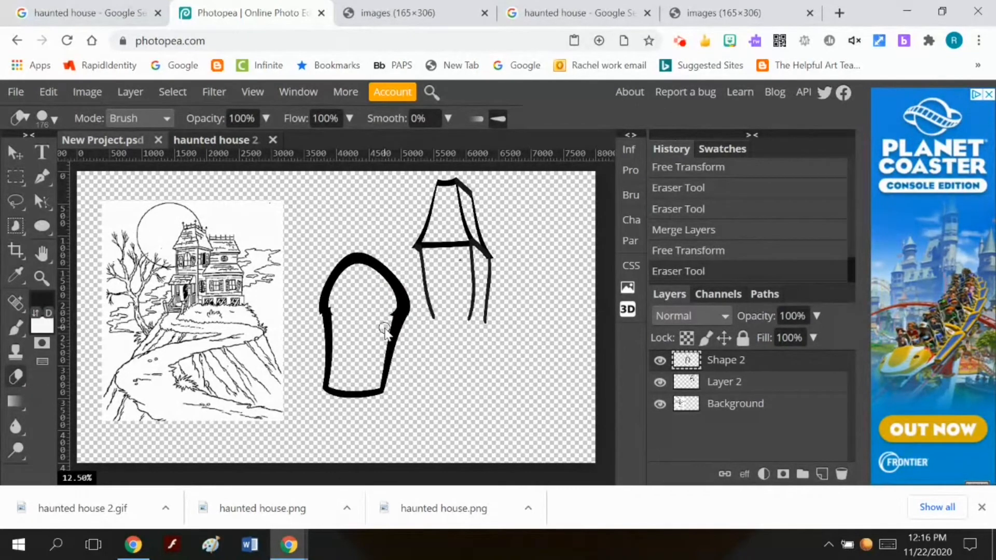
{"action": "left_click", "coordinate": [384, 329]}
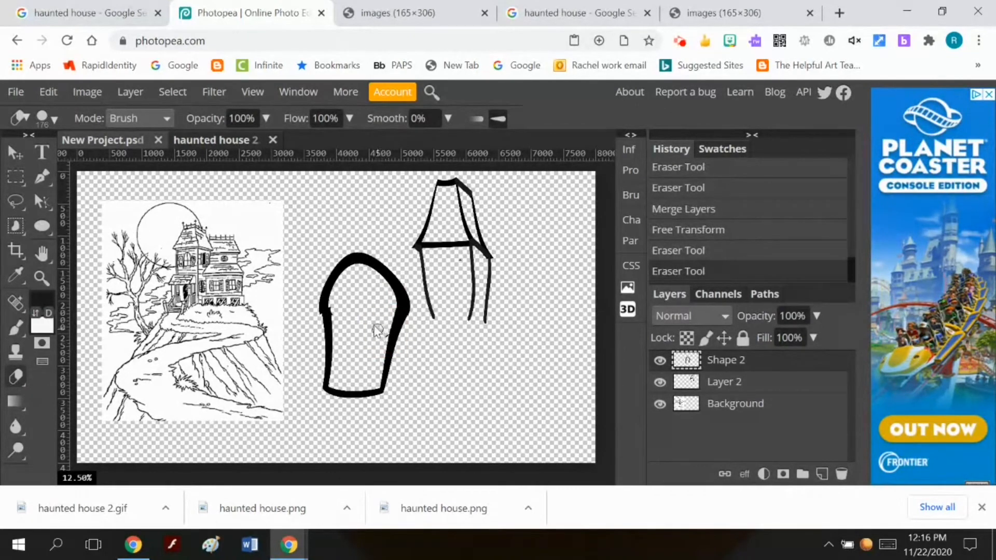
{"action": "left_click", "coordinate": [334, 305]}
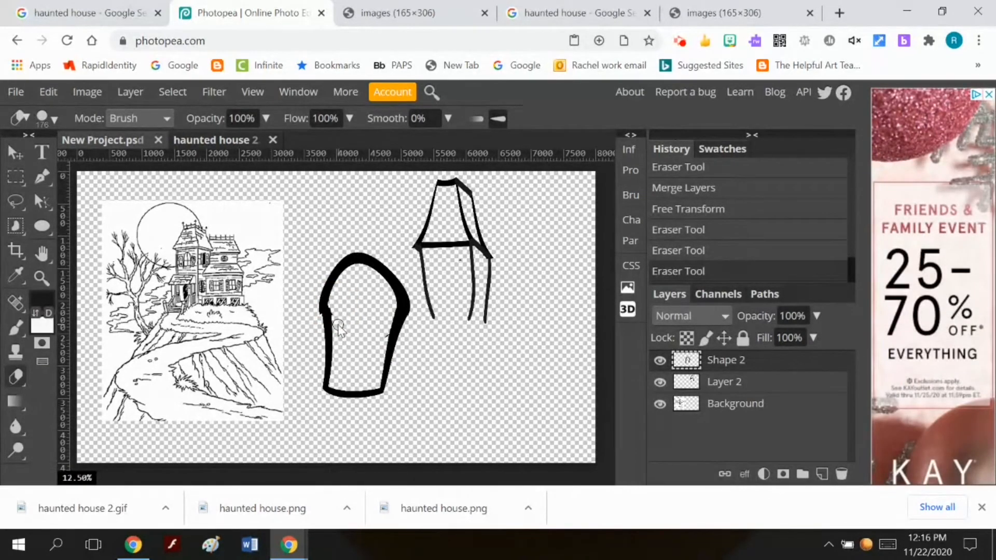
{"action": "left_click", "coordinate": [337, 326]}
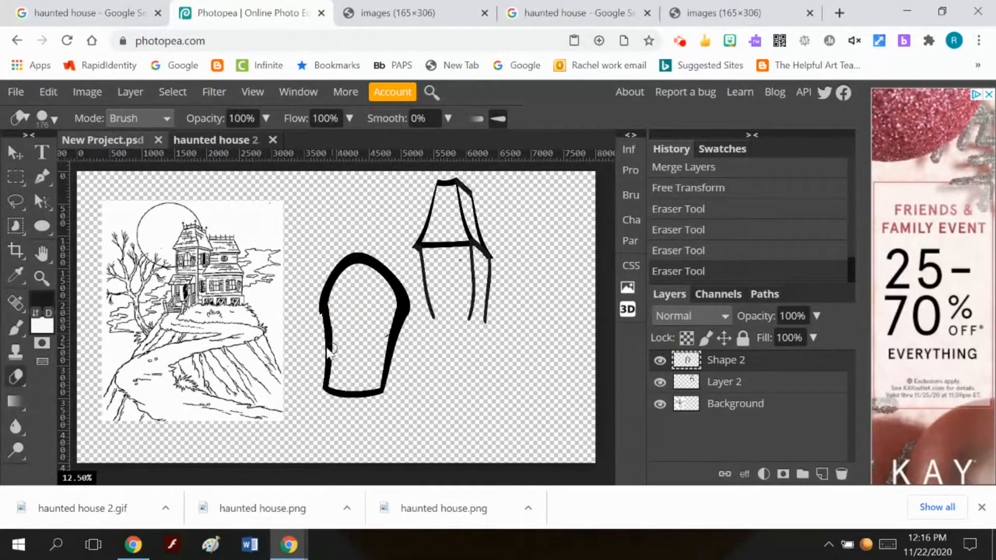
{"action": "left_click", "coordinate": [316, 310]}
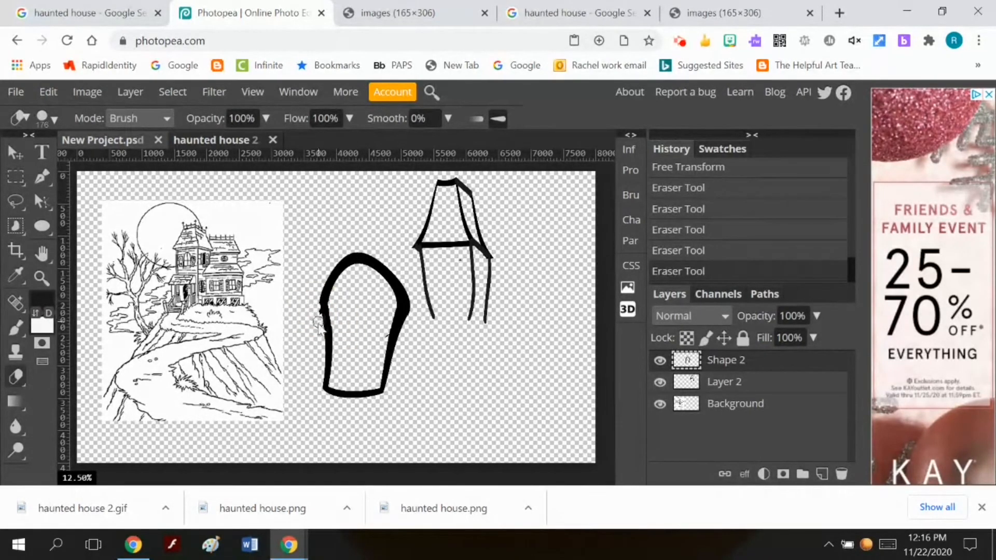
{"action": "left_click", "coordinate": [318, 323]}
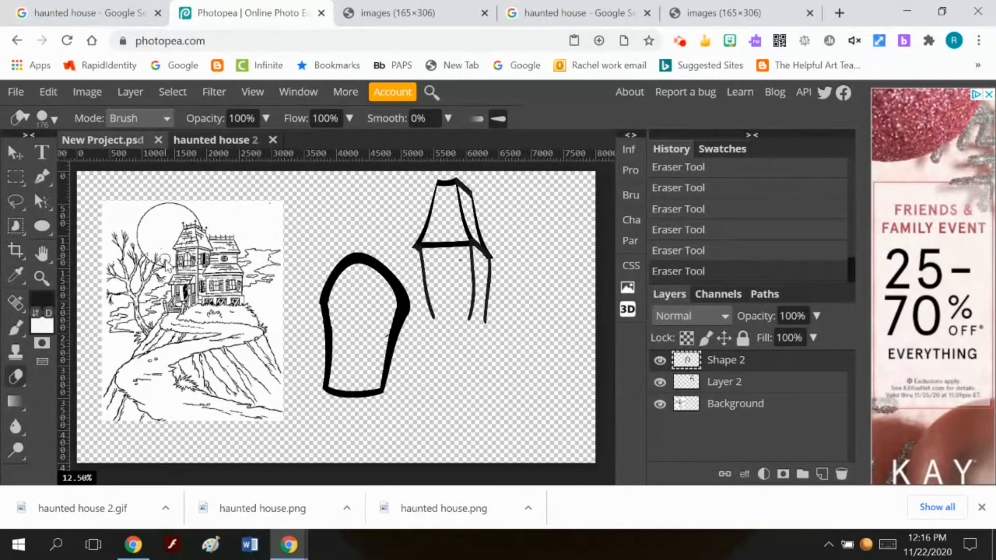
Step: Brush a straight vertical bar from the arch's peak to the window's base and a straight crossbar below the arch
{"action": "right_click", "coordinate": [16, 328]}
{"action": "left_click", "coordinate": [76, 335]}
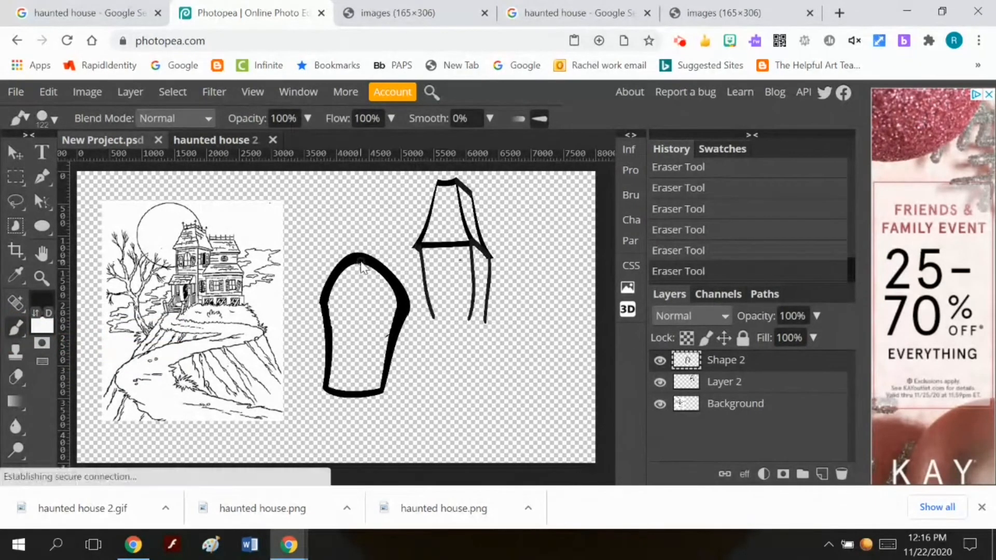
{"action": "left_click", "coordinate": [359, 255]}
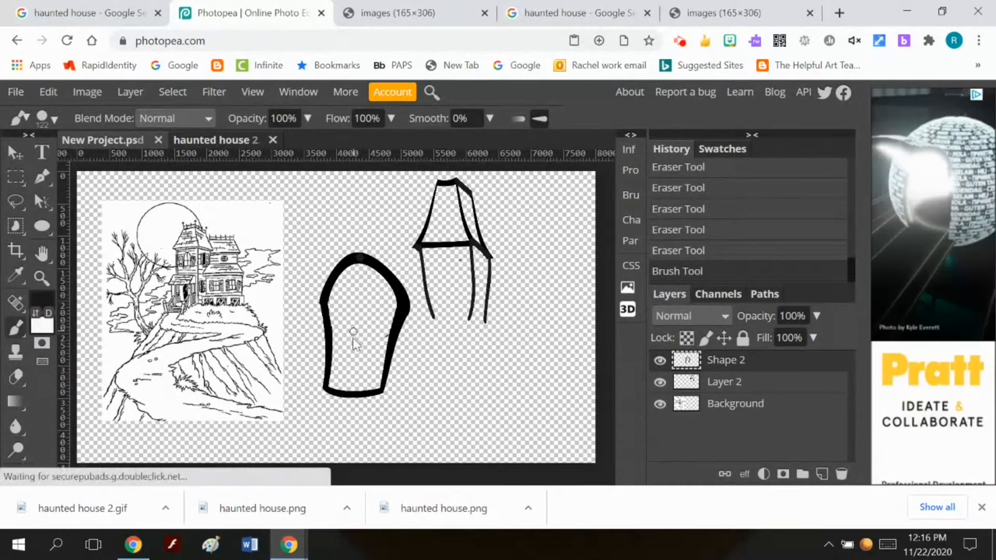
{"action": "left_click", "coordinate": [352, 395], "text": "shift"}
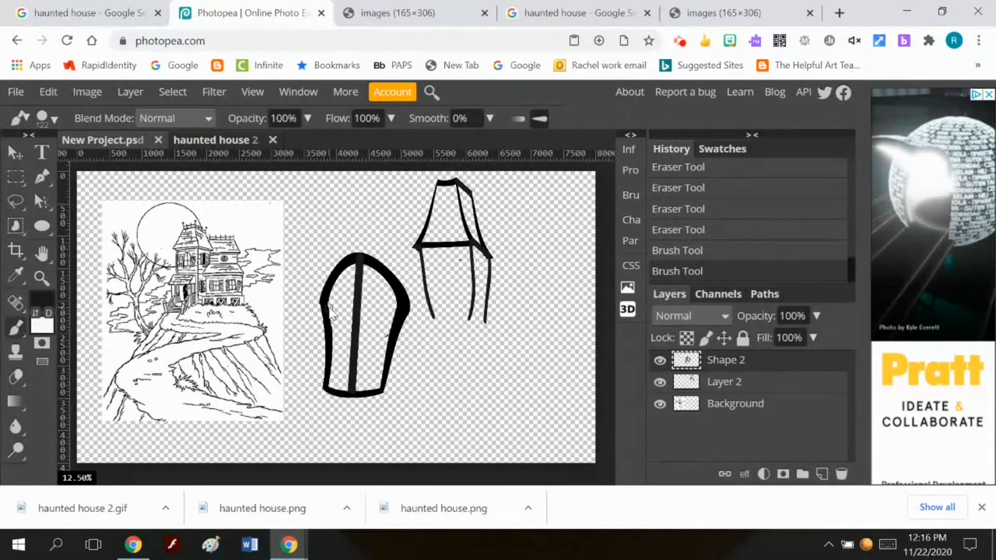
{"action": "left_click", "coordinate": [326, 307]}
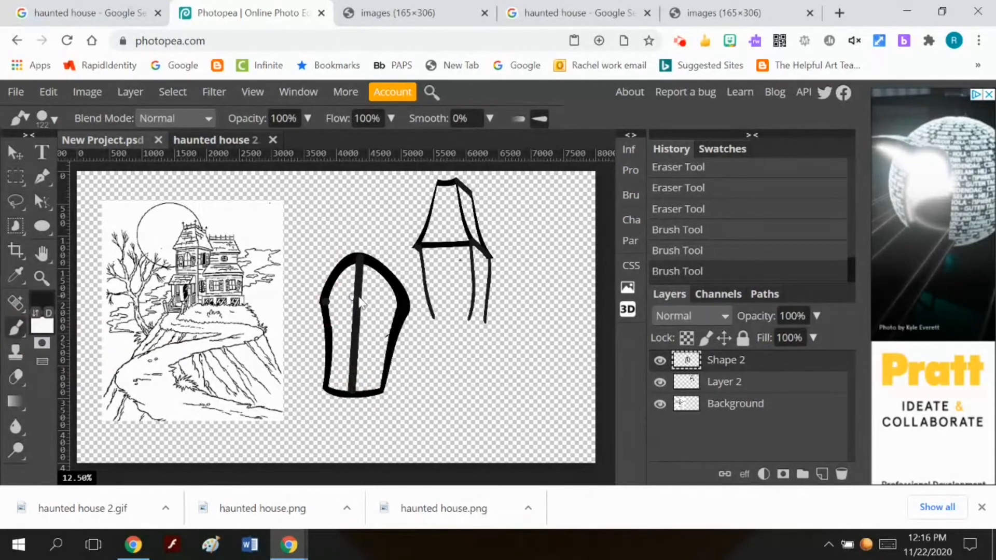
{"action": "left_click", "coordinate": [399, 309], "text": "shift"}
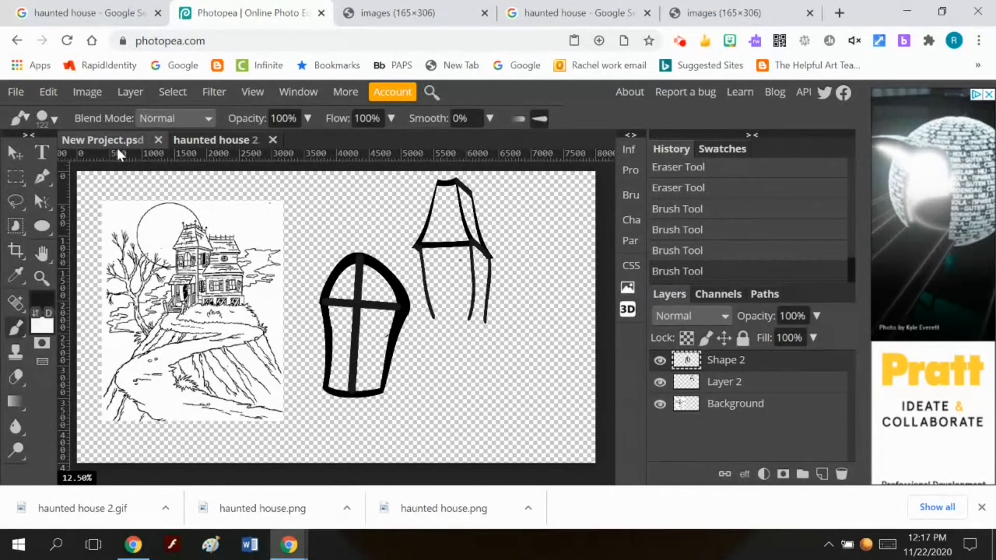
Step: Scale the window with Free Transform to about 84.60% width and 93.20% height, and apply it
{"action": "left_click", "coordinate": [61, 93]}
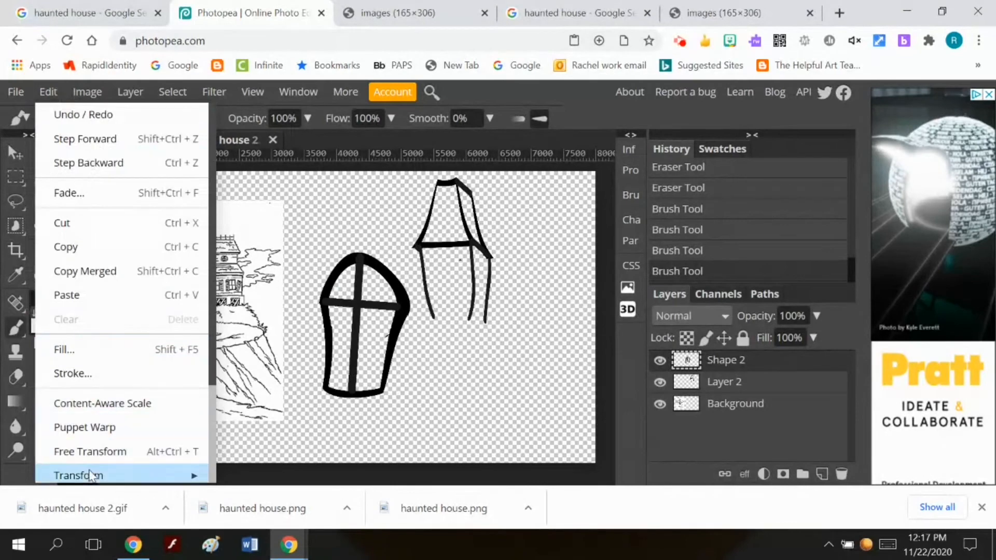
{"action": "left_click", "coordinate": [102, 454]}
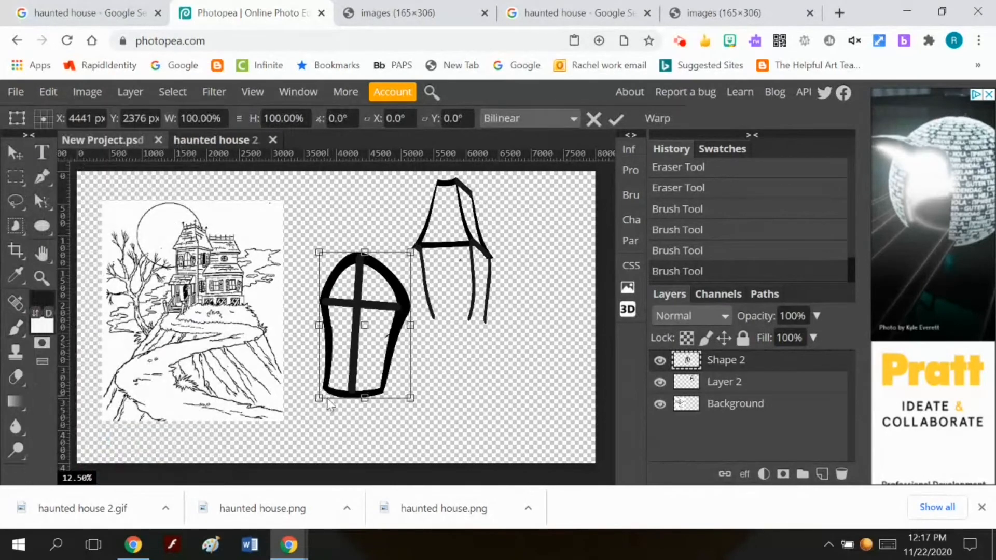
{"action": "left_click_drag", "start_coordinate": [319, 398], "coordinate": [332, 390]}
{"action": "left_click_drag", "start_coordinate": [332, 253], "coordinate": [326, 250]}
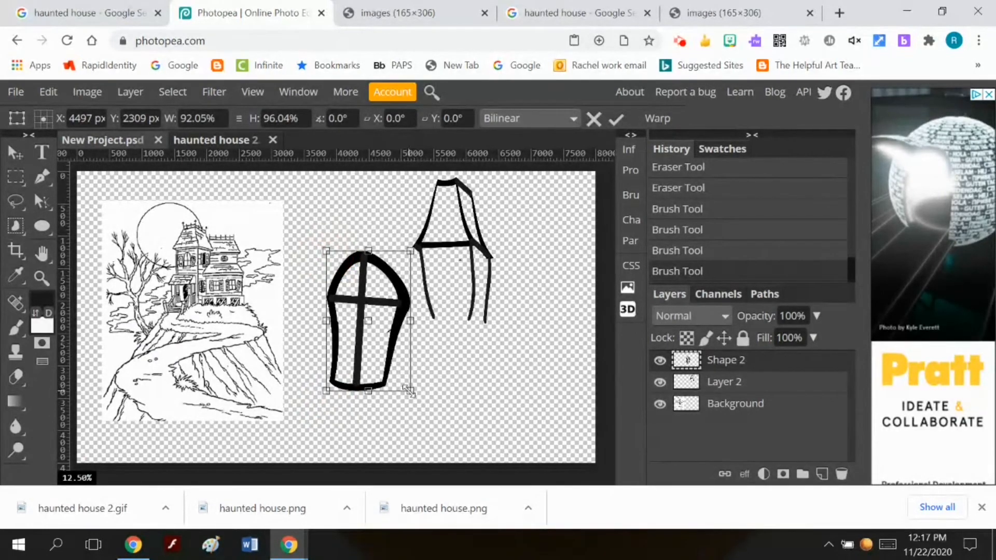
{"action": "left_click_drag", "start_coordinate": [408, 390], "coordinate": [402, 387]}
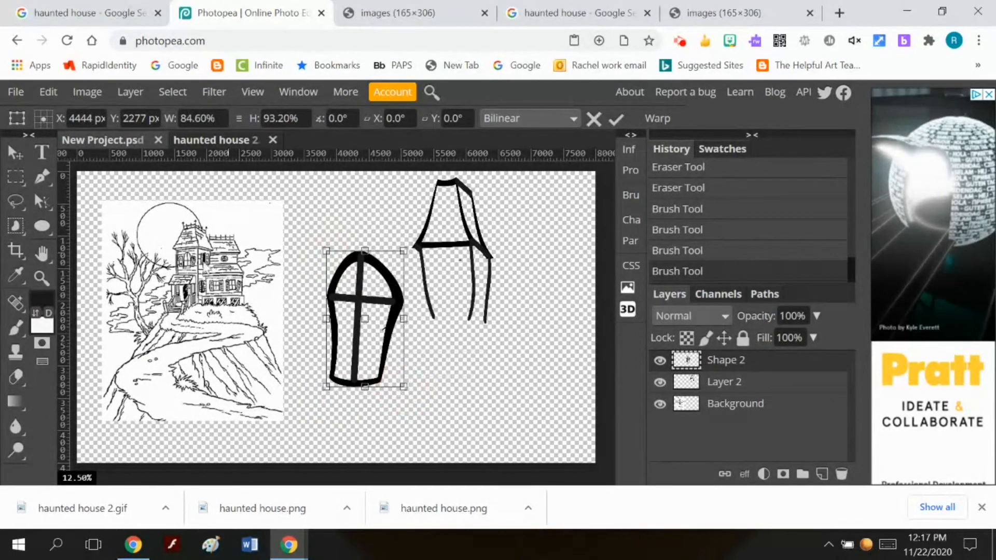
{"action": "left_click", "coordinate": [616, 120]}
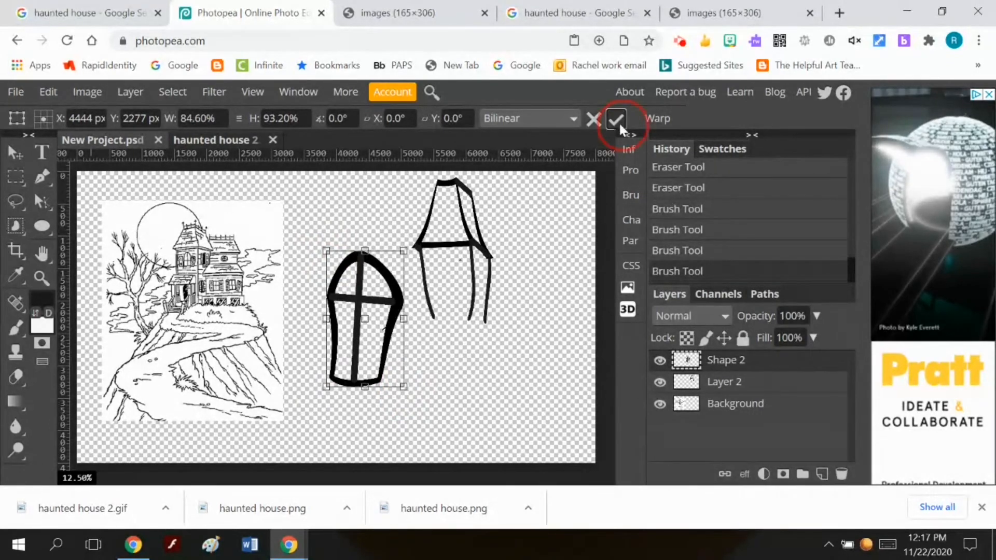
Step: Use a Perspective transform to widen the top of the window and slightly narrow its base, and apply it
{"action": "left_click", "coordinate": [48, 92]}
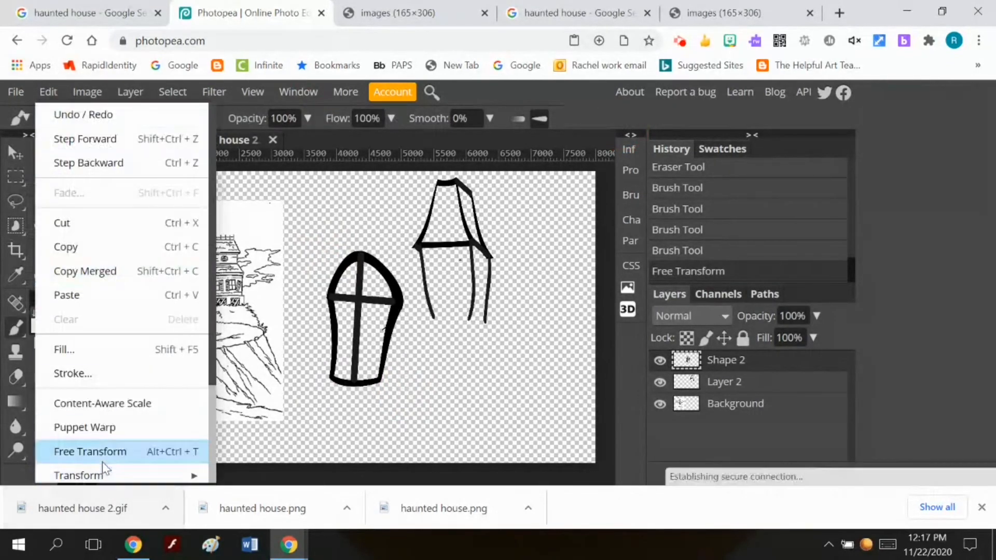
{"action": "mouse_move", "coordinate": [111, 473]}
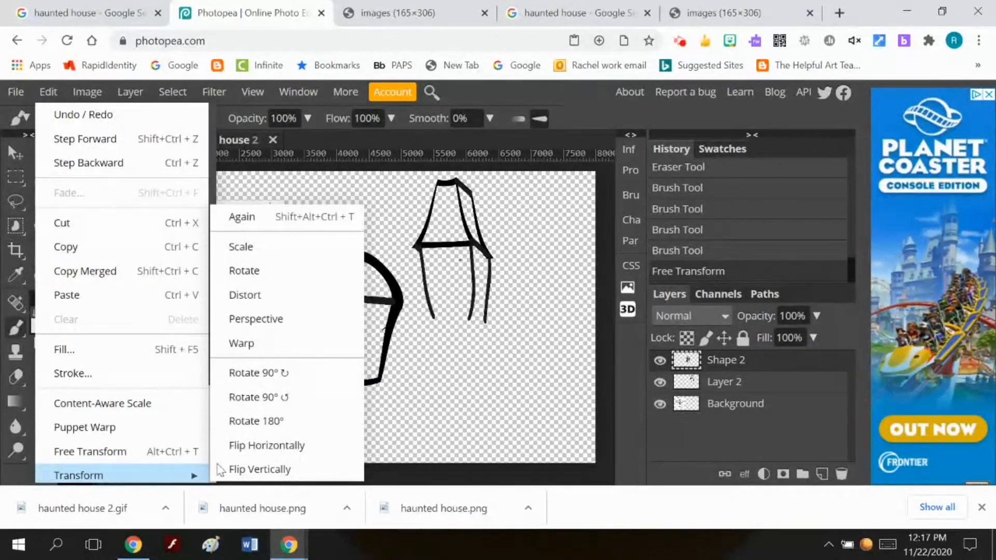
{"action": "left_click", "coordinate": [304, 319]}
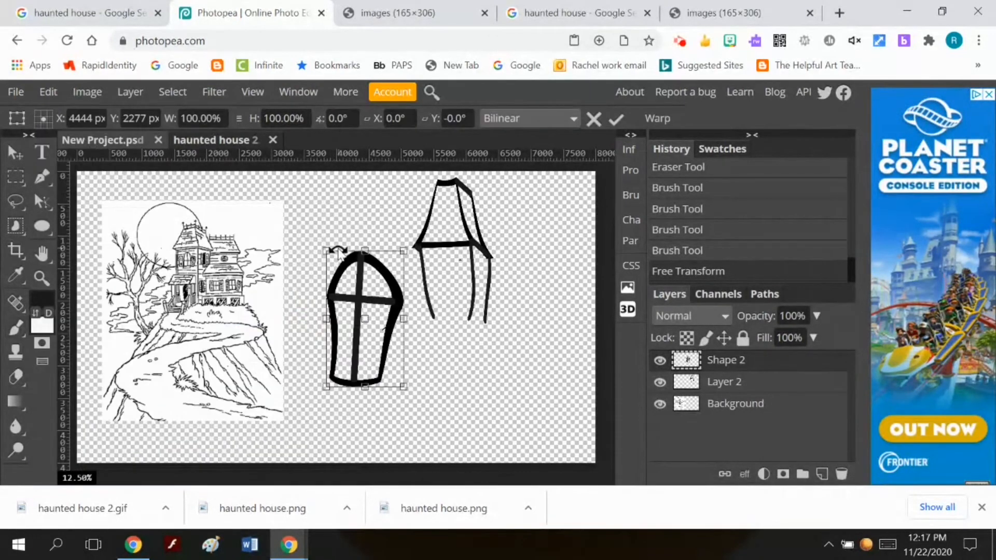
{"action": "left_click_drag", "start_coordinate": [327, 252], "coordinate": [306, 251]}
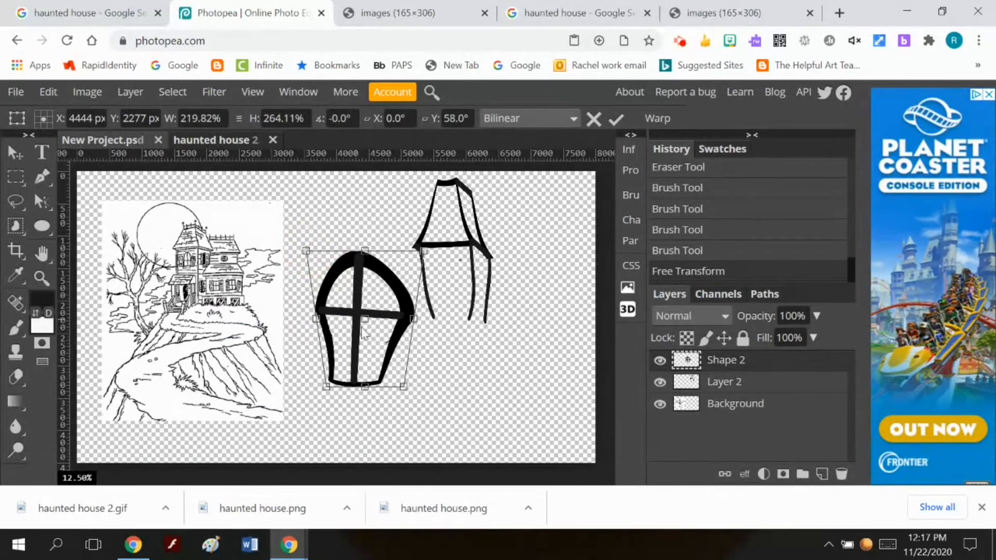
{"action": "left_click_drag", "start_coordinate": [403, 386], "coordinate": [391, 385]}
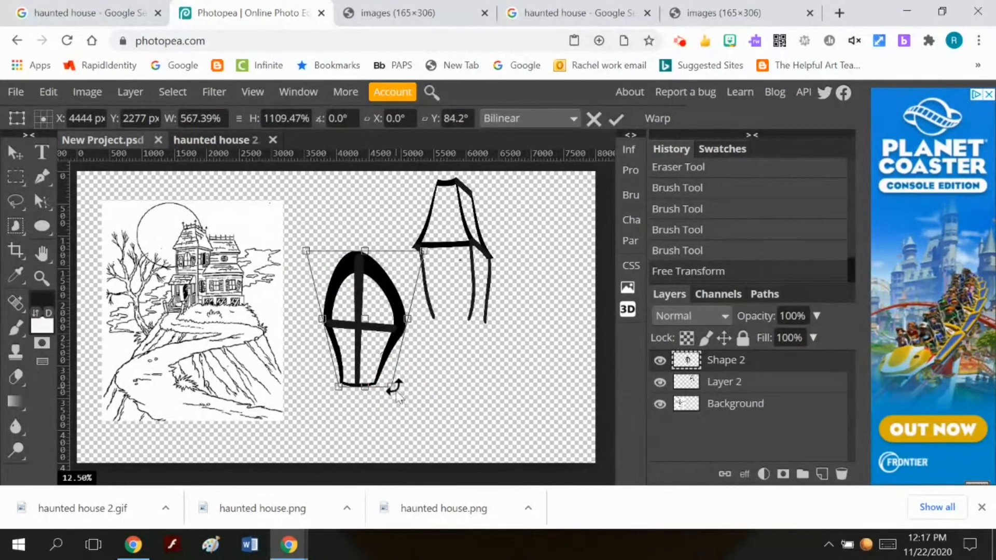
{"action": "left_click_drag", "start_coordinate": [394, 389], "coordinate": [398, 390]}
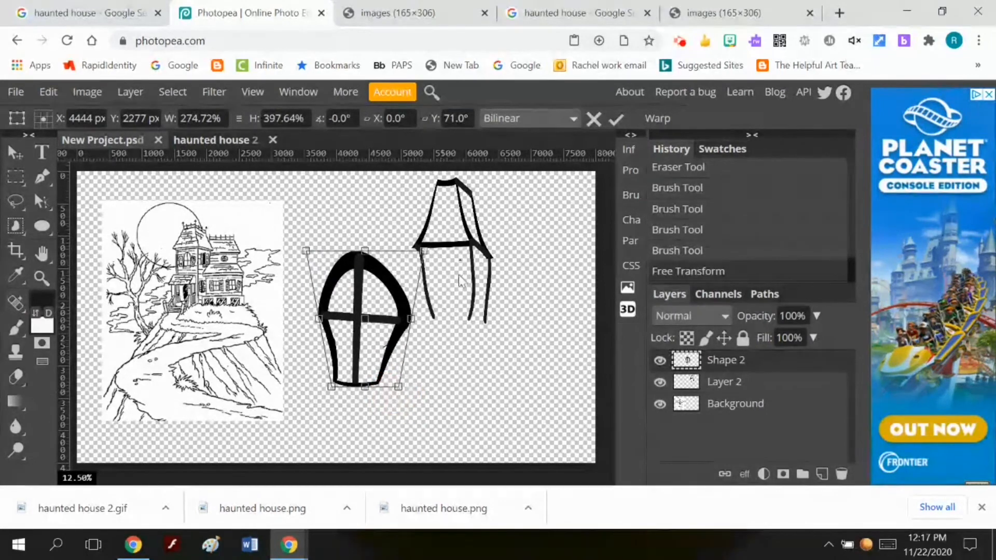
{"action": "left_click", "coordinate": [615, 120]}
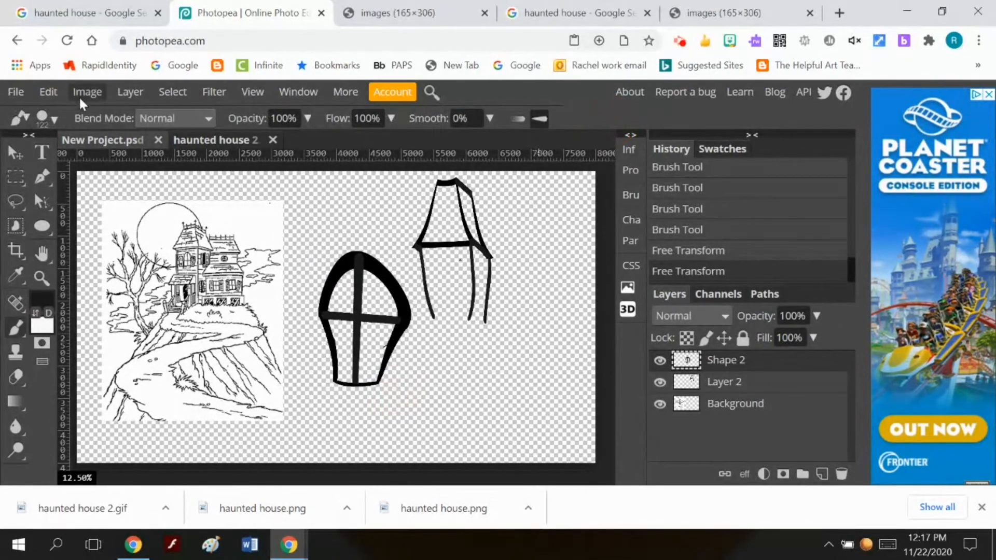
Step: Scale the window to about 33.38% width and 31.71% height, place it inside the tower just below the roof, and apply it
{"action": "left_click", "coordinate": [55, 92]}
{"action": "mouse_move", "coordinate": [111, 473]}
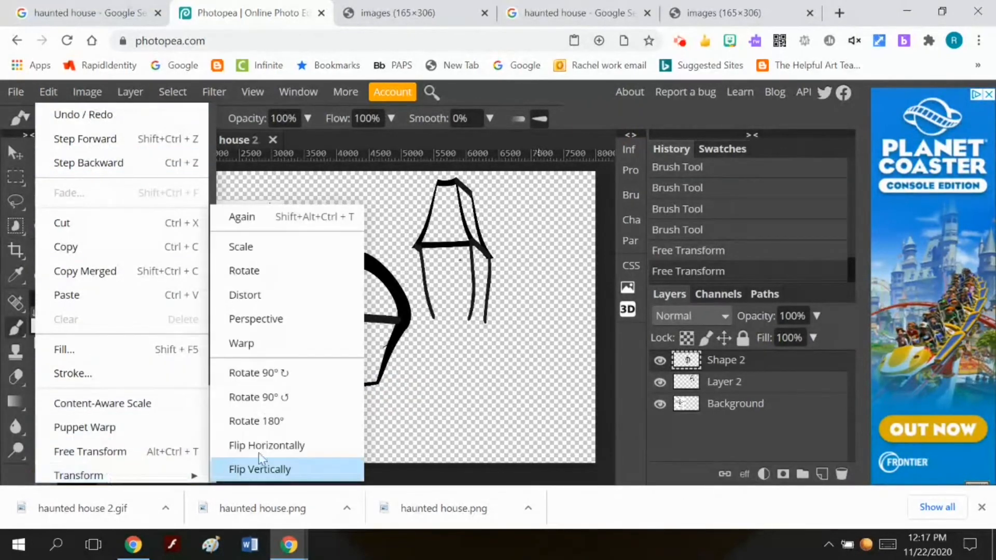
{"action": "left_click", "coordinate": [291, 247]}
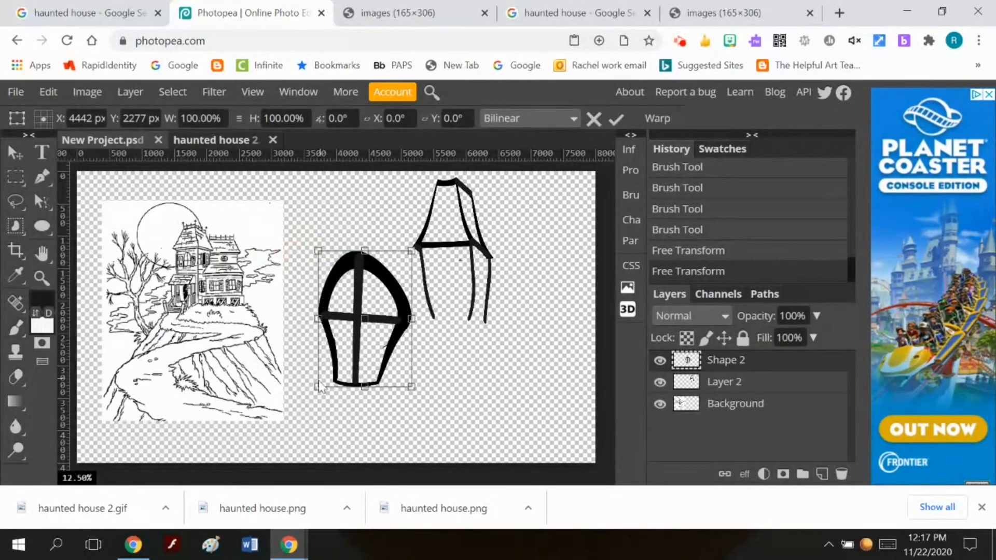
{"action": "left_click_drag", "start_coordinate": [317, 384], "coordinate": [374, 318]}
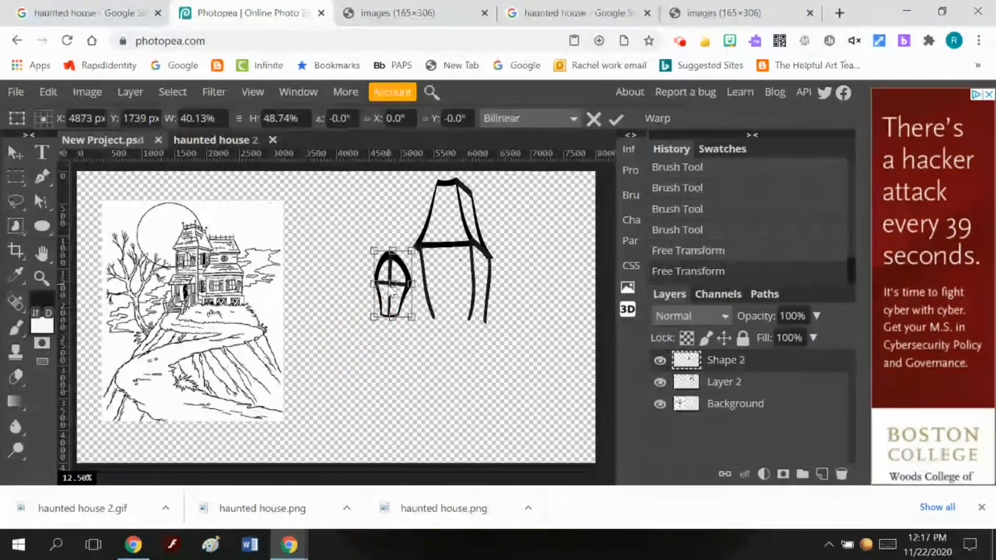
{"action": "left_click_drag", "start_coordinate": [390, 285], "coordinate": [462, 291]}
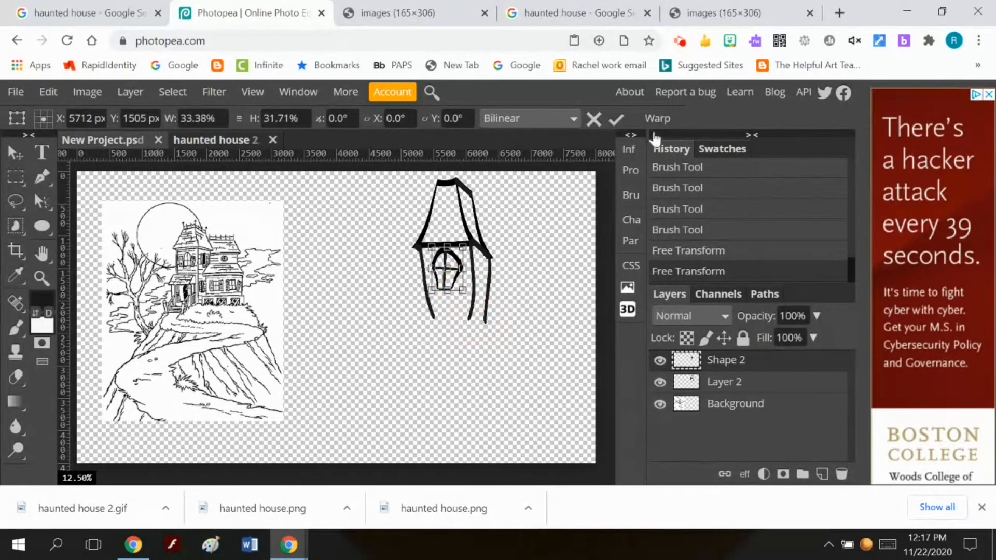
{"action": "left_click", "coordinate": [616, 121]}
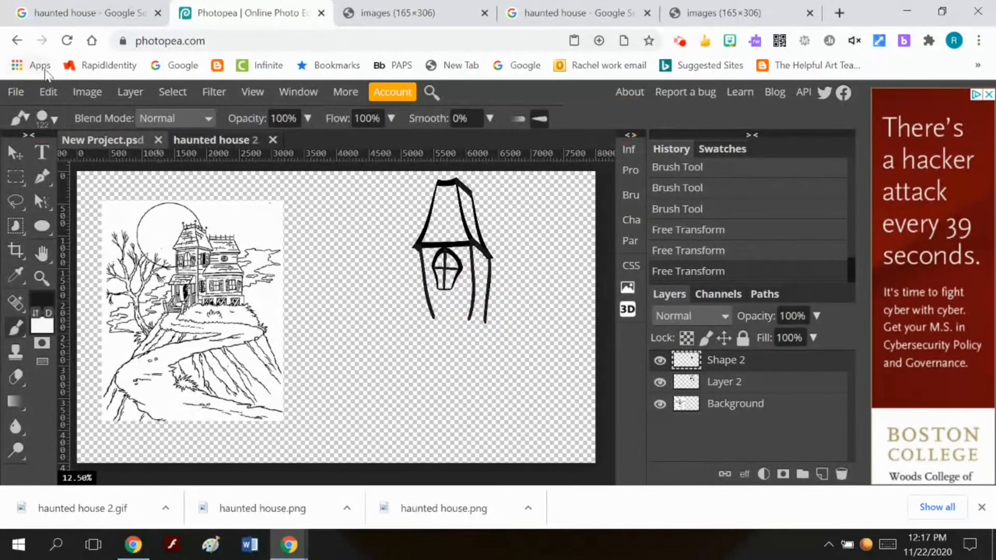
Step: Rotate the window by about -5.4°, apply it, and move the window slightly down on the tower wall
{"action": "left_click", "coordinate": [45, 93]}
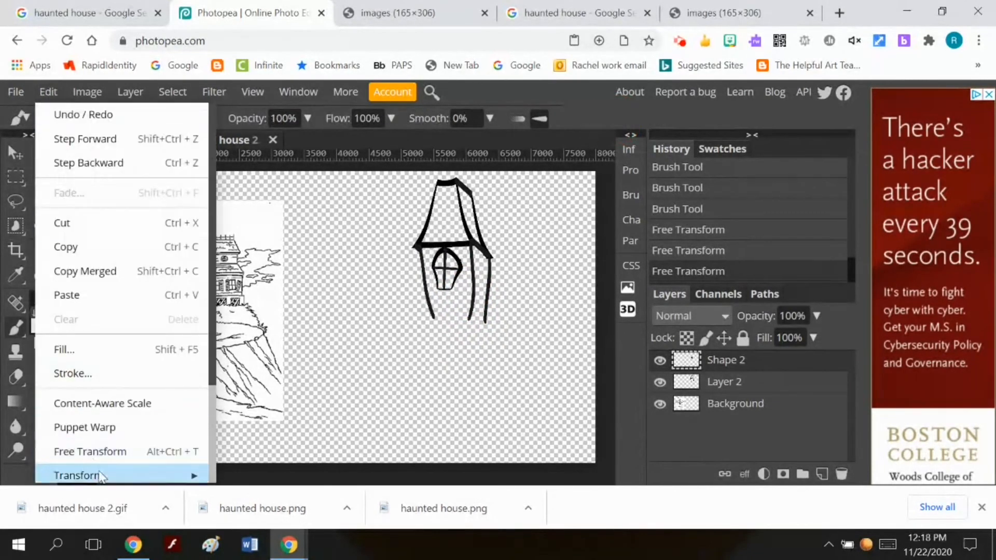
{"action": "mouse_move", "coordinate": [78, 475]}
{"action": "left_click", "coordinate": [307, 271]}
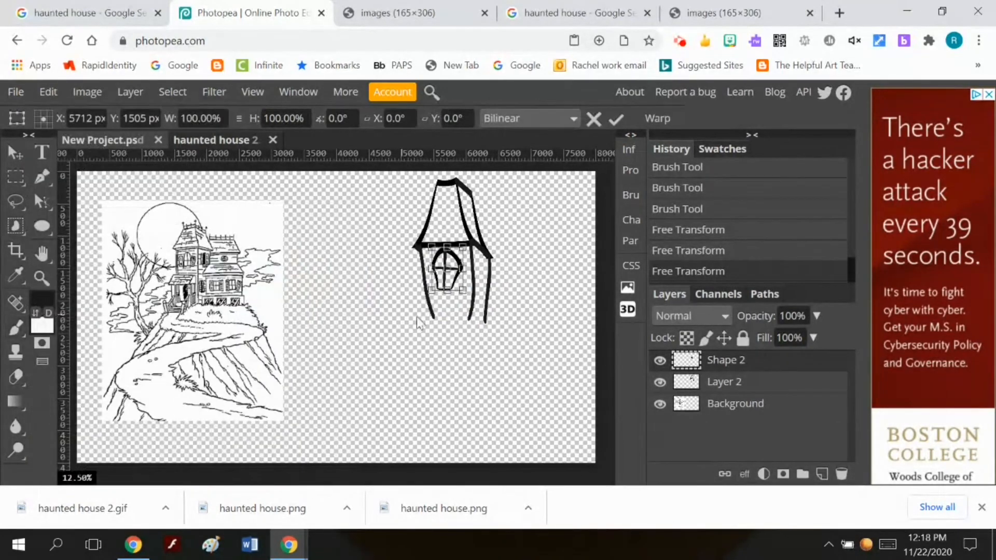
{"action": "left_click_drag", "start_coordinate": [434, 295], "coordinate": [438, 299]}
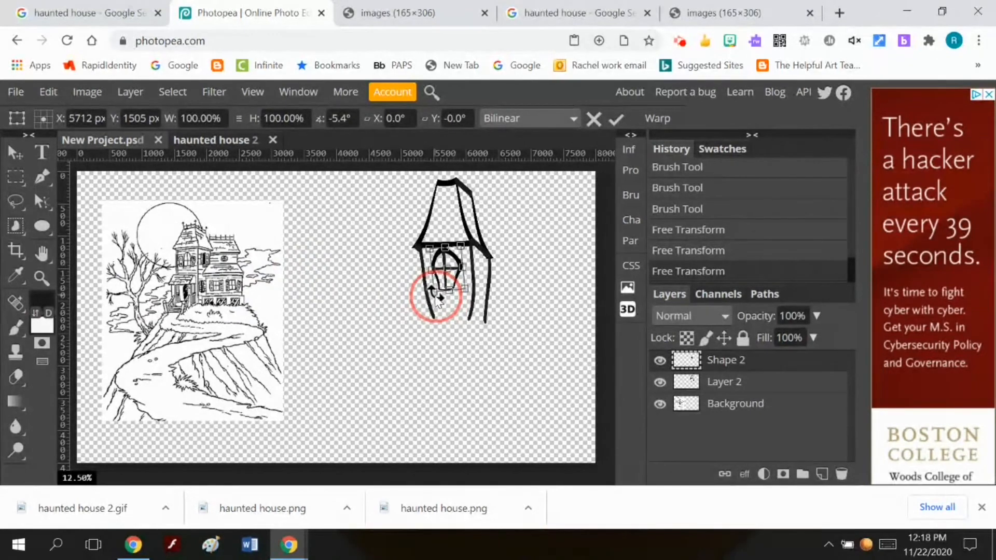
{"action": "left_click", "coordinate": [616, 119]}
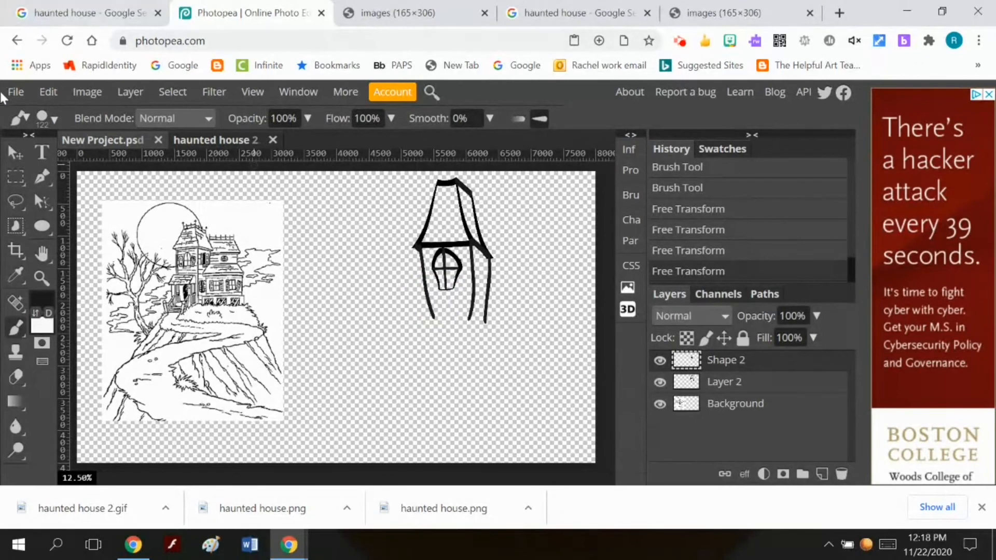
{"action": "left_click", "coordinate": [19, 154]}
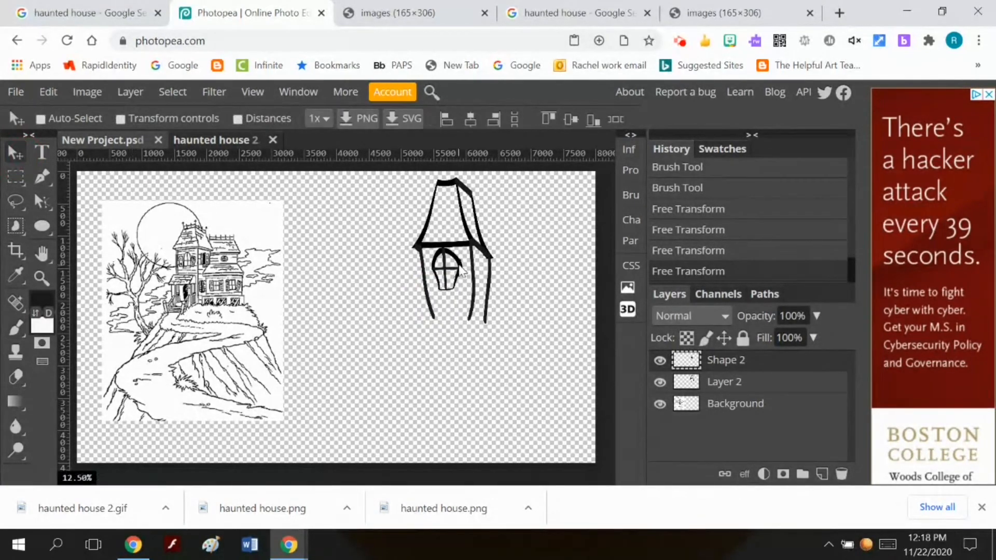
{"action": "left_click_drag", "start_coordinate": [461, 270], "coordinate": [461, 275]}
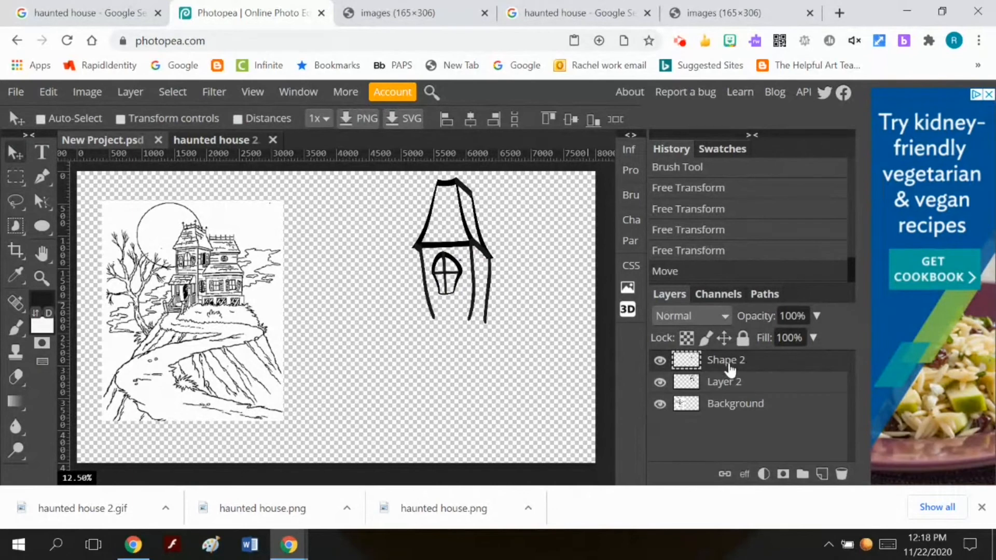
Step: Rename Layer 2 as "tower" and the Shape 2 layer as "window"
{"action": "double_click", "coordinate": [731, 381]}
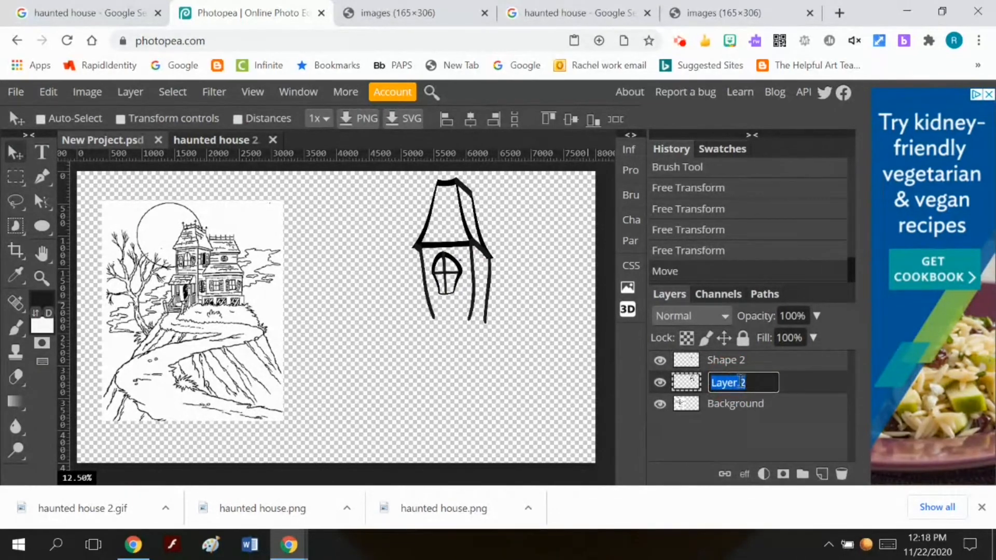
{"action": "left_click", "coordinate": [660, 383]}
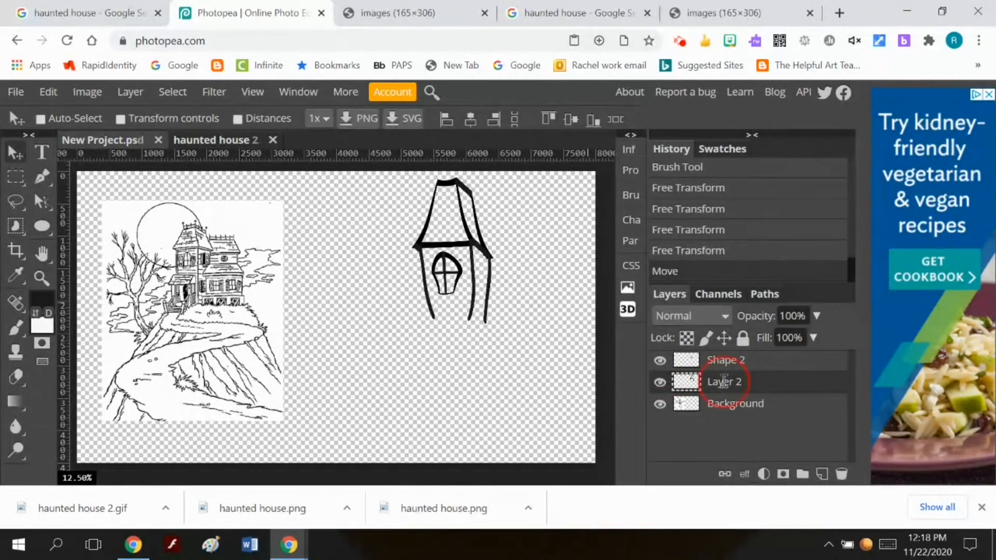
{"action": "double_click", "coordinate": [724, 382]}
{"action": "type", "text": "tower"}
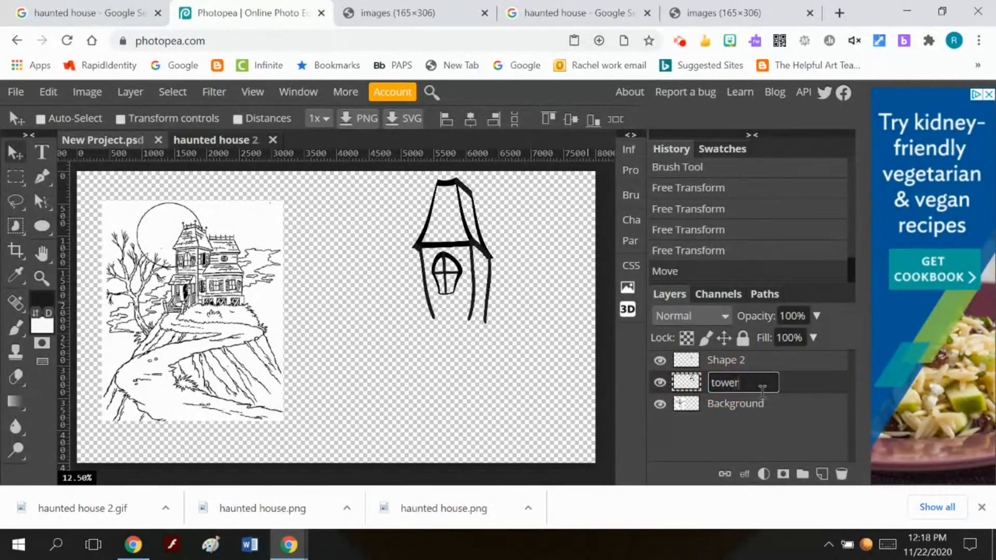
{"action": "double_click", "coordinate": [743, 361]}
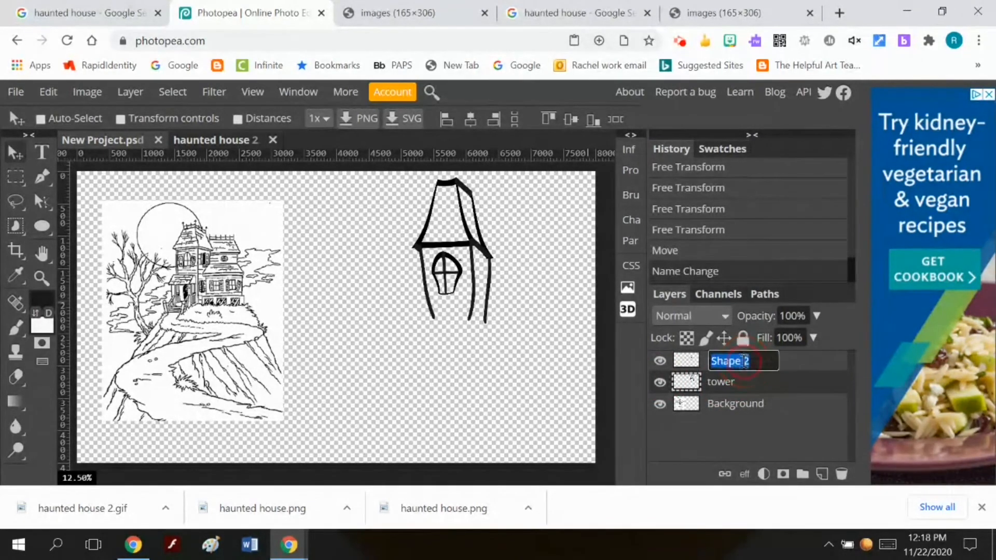
{"action": "type", "text": "window"}
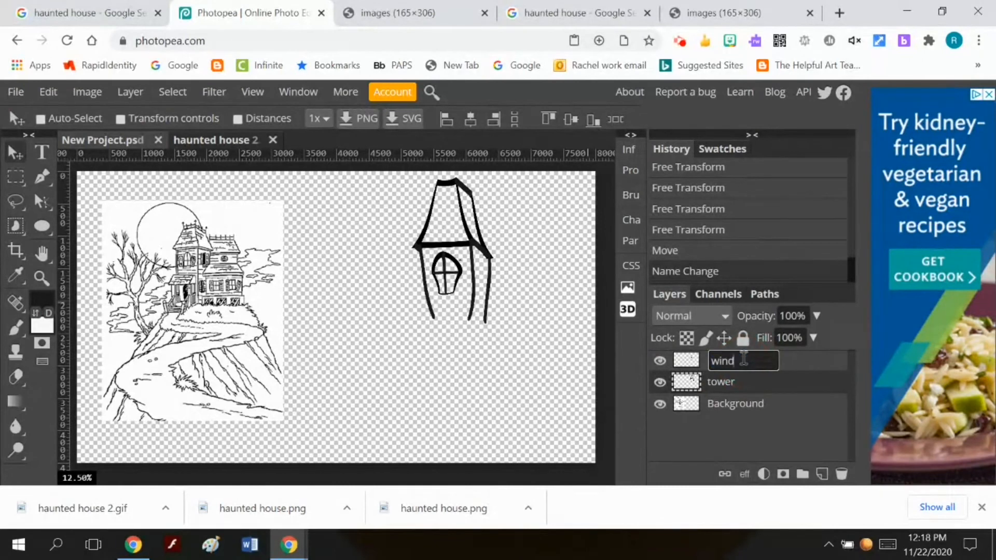
{"action": "left_click", "coordinate": [799, 362]}
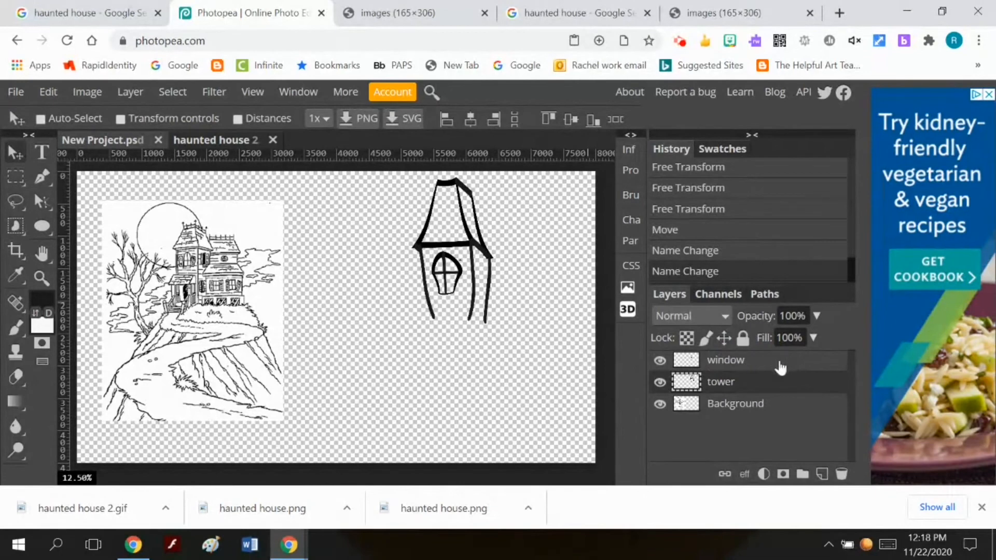
Step: Duplicate the tower layer and move the copy to the right of the original tower and slightly lower
{"action": "left_click", "coordinate": [739, 385]}
{"action": "right_click", "coordinate": [738, 385]}
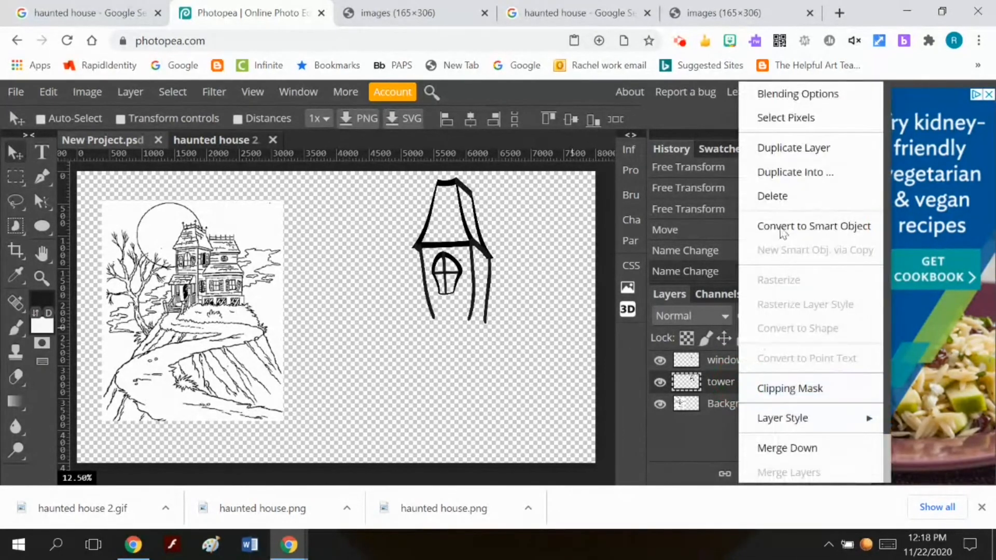
{"action": "left_click", "coordinate": [799, 145]}
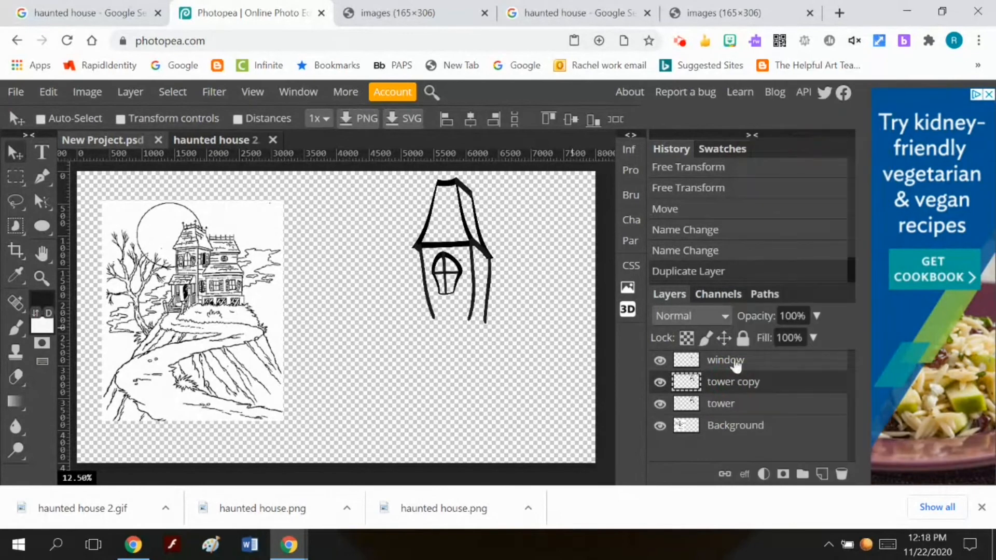
{"action": "left_click", "coordinate": [16, 156]}
{"action": "left_click_drag", "start_coordinate": [489, 301], "coordinate": [552, 315]}
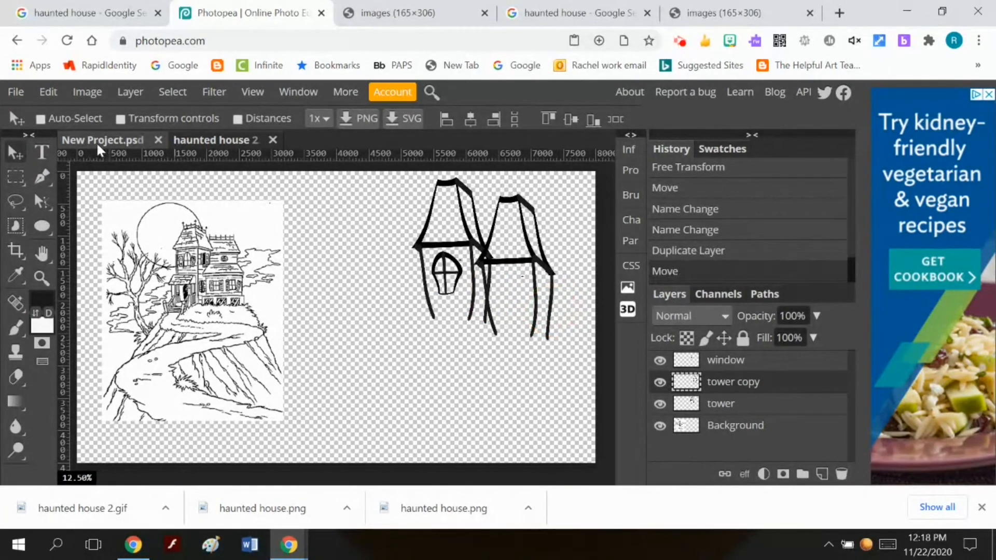
Step: Scale the tower copy to 147.80% width and 57.60% height, move it to overlap the tower's right side, and apply it
{"action": "left_click", "coordinate": [50, 92]}
{"action": "mouse_move", "coordinate": [155, 475]}
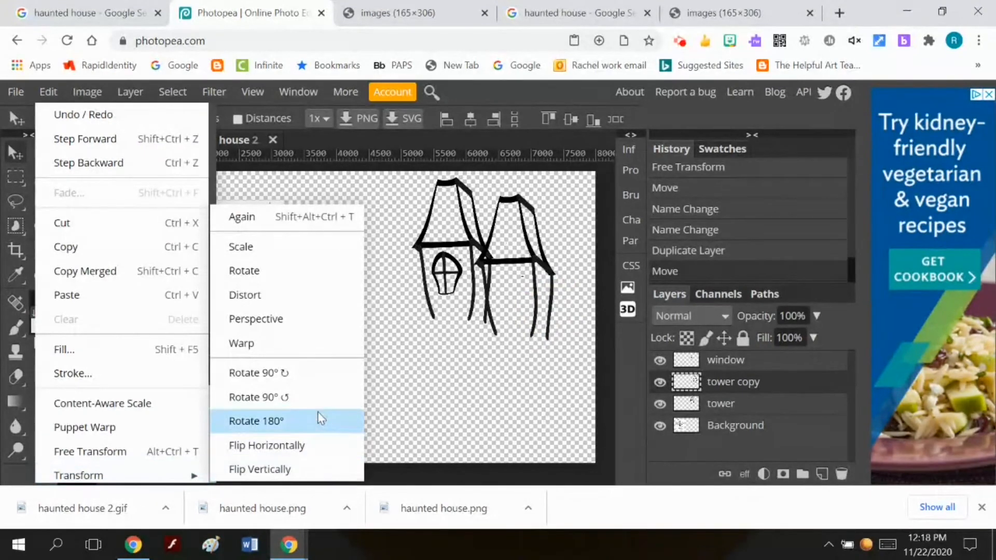
{"action": "left_click", "coordinate": [310, 301]}
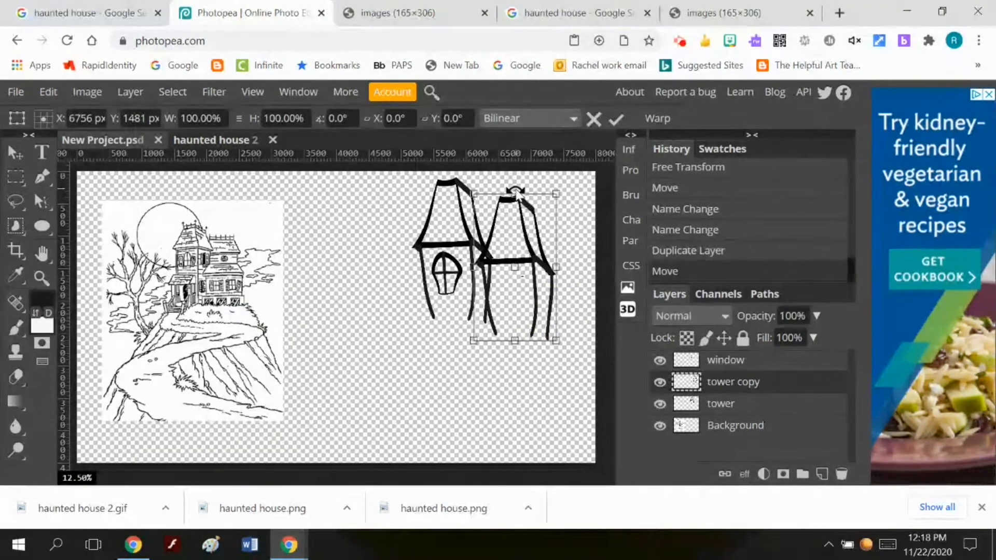
{"action": "left_click_drag", "start_coordinate": [515, 195], "coordinate": [515, 256]}
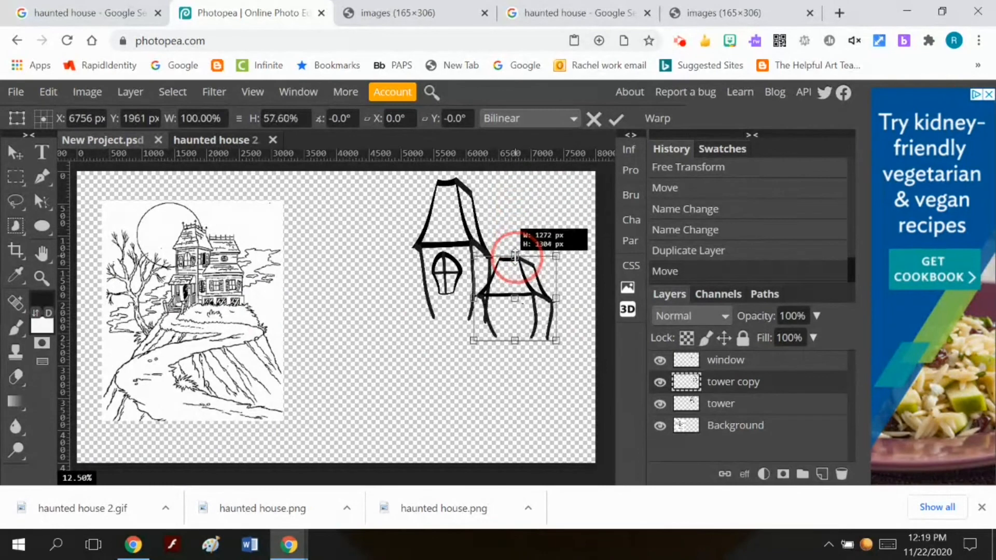
{"action": "left_click_drag", "start_coordinate": [556, 298], "coordinate": [597, 296]}
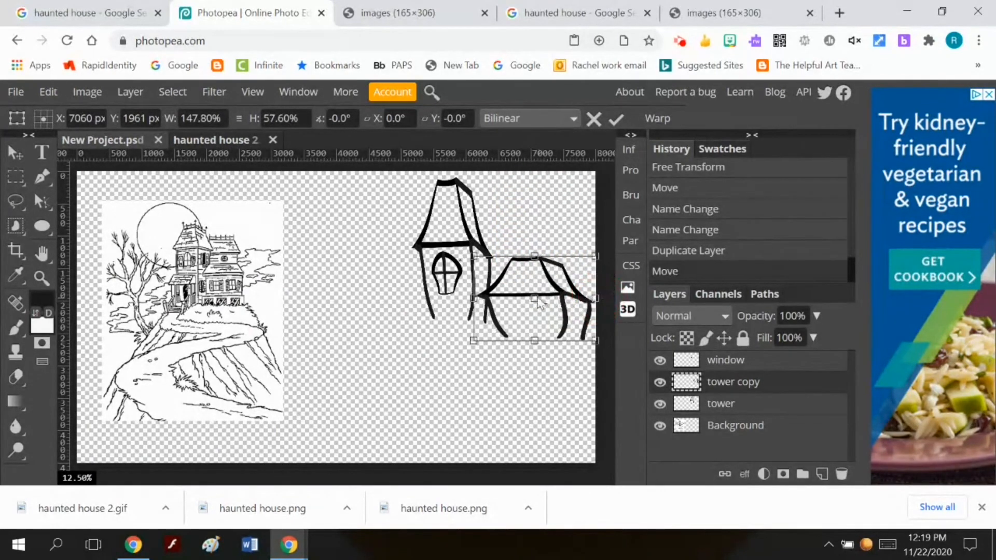
{"action": "left_click_drag", "start_coordinate": [522, 298], "coordinate": [499, 282]}
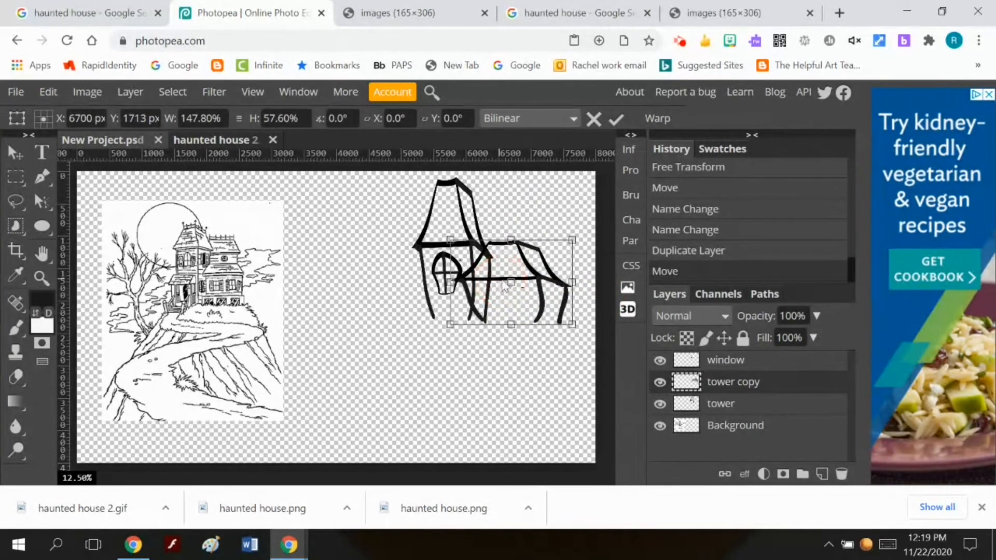
{"action": "left_click", "coordinate": [616, 118]}
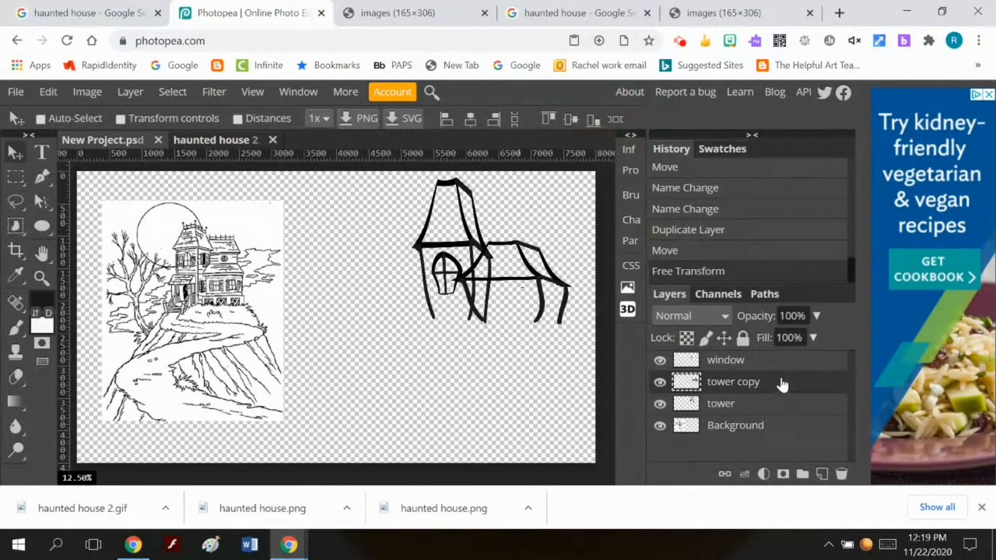
Step: Place the tower copy layer beneath the tower layer and erase the wing's lines that overlap the tower wall
{"action": "left_click_drag", "start_coordinate": [782, 384], "coordinate": [745, 384]}
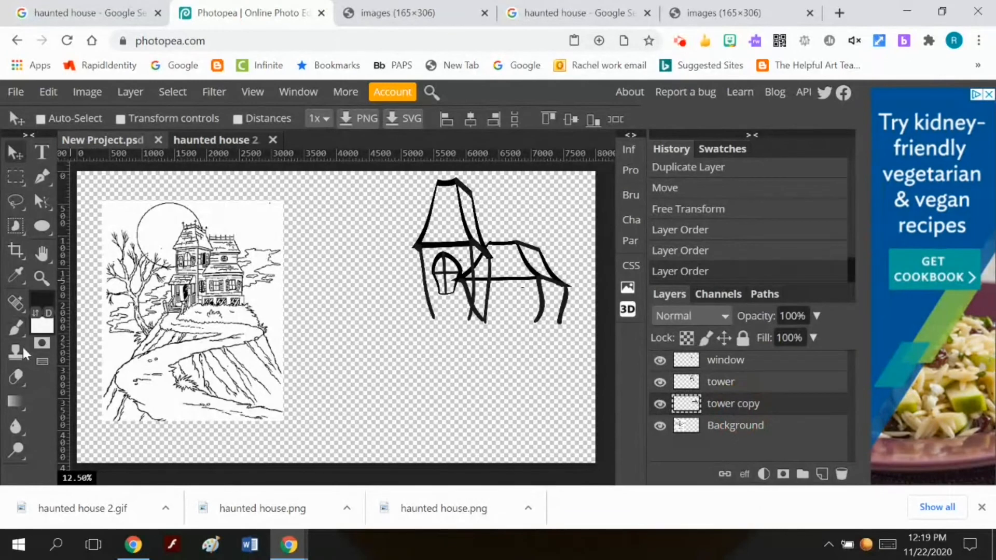
{"action": "left_click", "coordinate": [15, 377]}
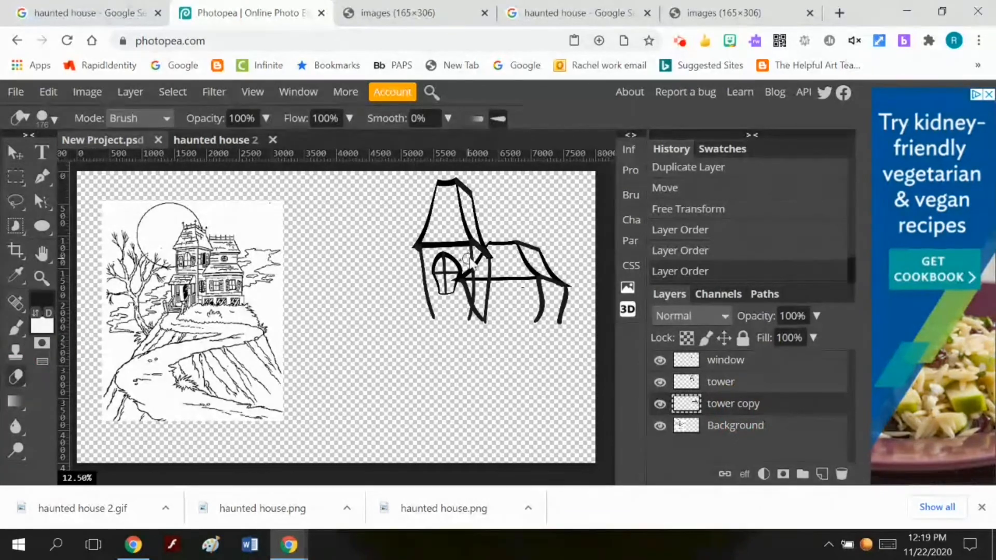
{"action": "mouse_move", "coordinate": [478, 258]}
{"action": "left_mouse_down"}
{"action": "mouse_move", "coordinate": [456, 258]}
{"action": "mouse_move", "coordinate": [451, 289]}
{"action": "mouse_move", "coordinate": [481, 323]}
{"action": "mouse_move", "coordinate": [484, 258]}
{"action": "mouse_move", "coordinate": [461, 262]}
{"action": "mouse_move", "coordinate": [451, 284]}
{"action": "mouse_move", "coordinate": [462, 306]}
{"action": "mouse_move", "coordinate": [487, 270]}
{"action": "mouse_move", "coordinate": [487, 286]}
{"action": "left_mouse_up"}
Step: Duplicate the window layer and move the copy onto the front wall of the side wing
{"action": "left_click", "coordinate": [738, 369]}
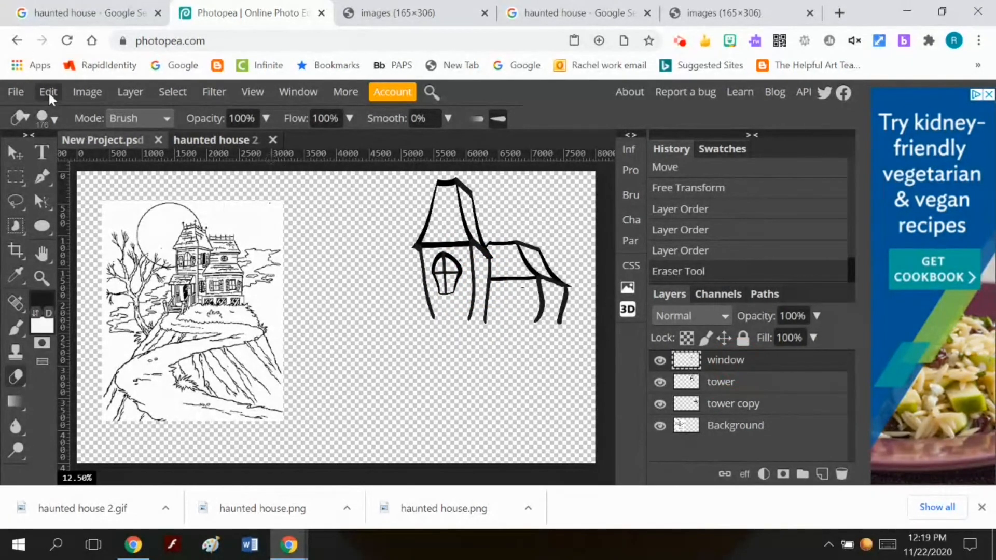
{"action": "right_click", "coordinate": [757, 363]}
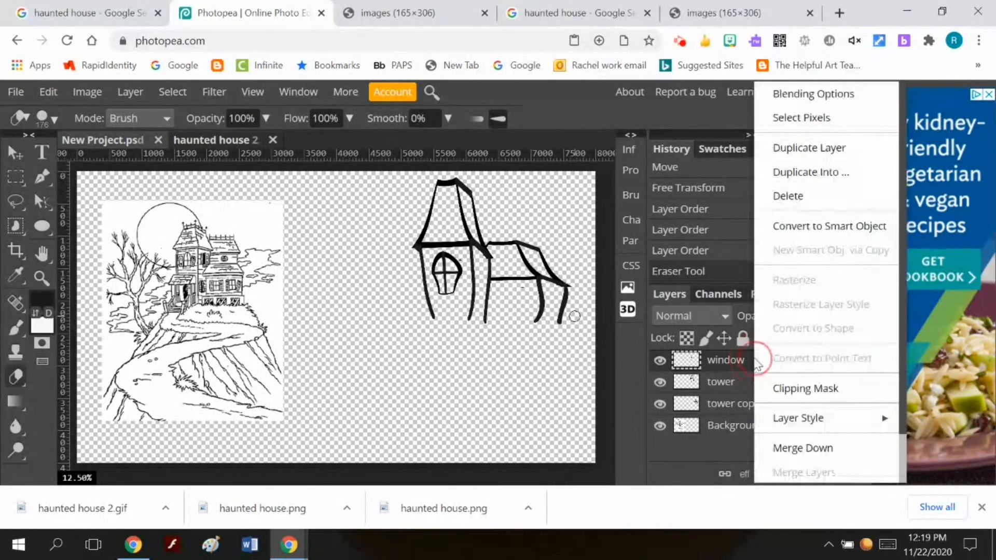
{"action": "left_click", "coordinate": [799, 148]}
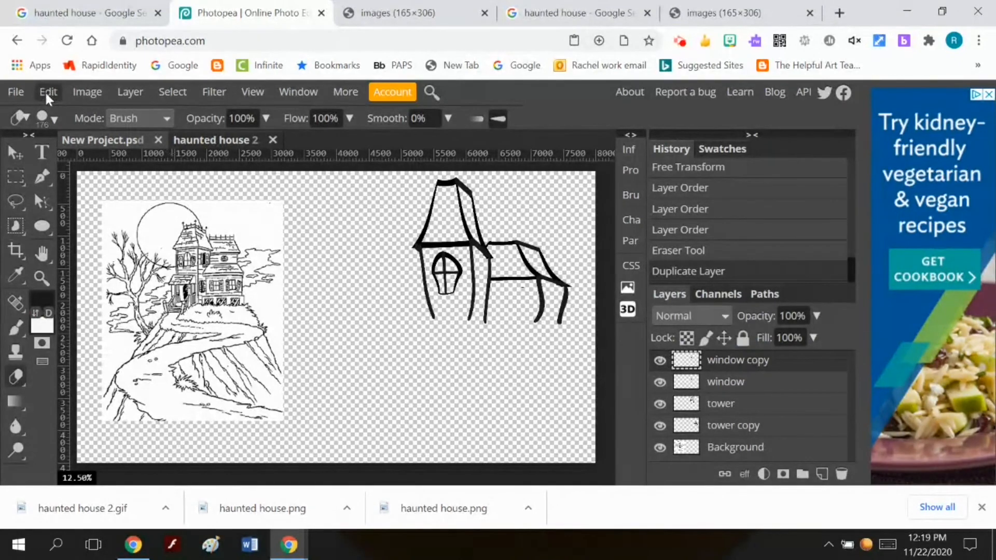
{"action": "left_click", "coordinate": [16, 152]}
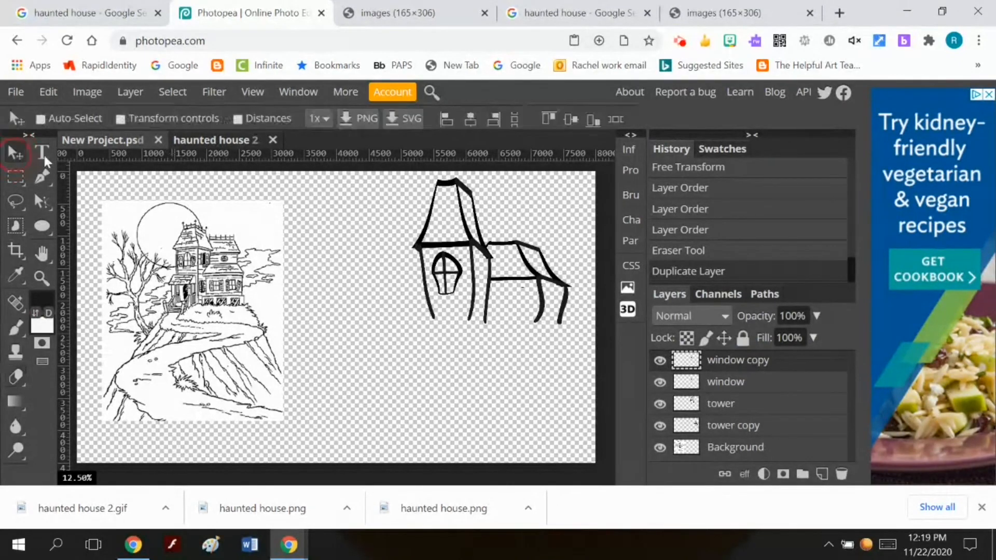
{"action": "left_click_drag", "start_coordinate": [458, 283], "coordinate": [535, 308]}
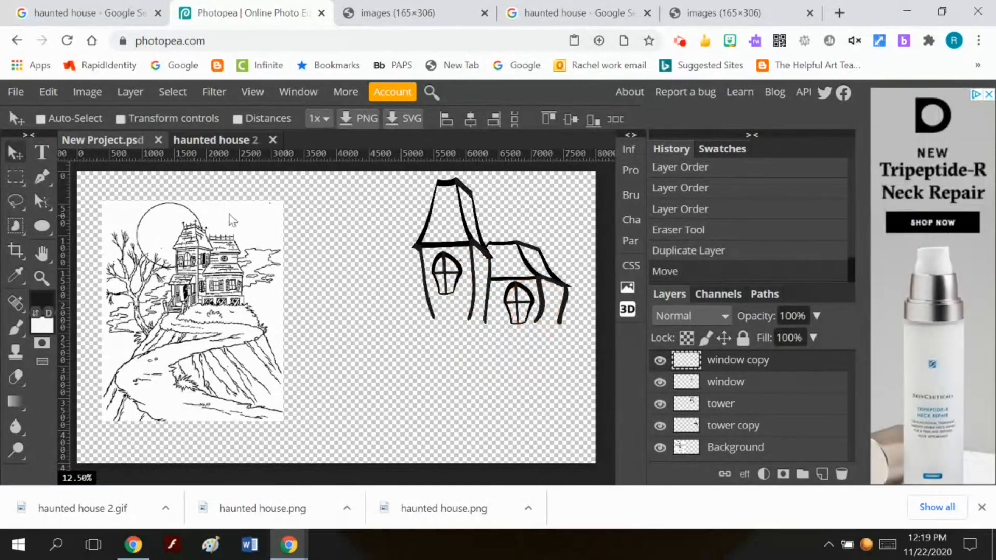
Step: Scale the window copy to 71.10% width and 49.93% height beneath the wing's roof line and apply it
{"action": "left_click", "coordinate": [49, 91]}
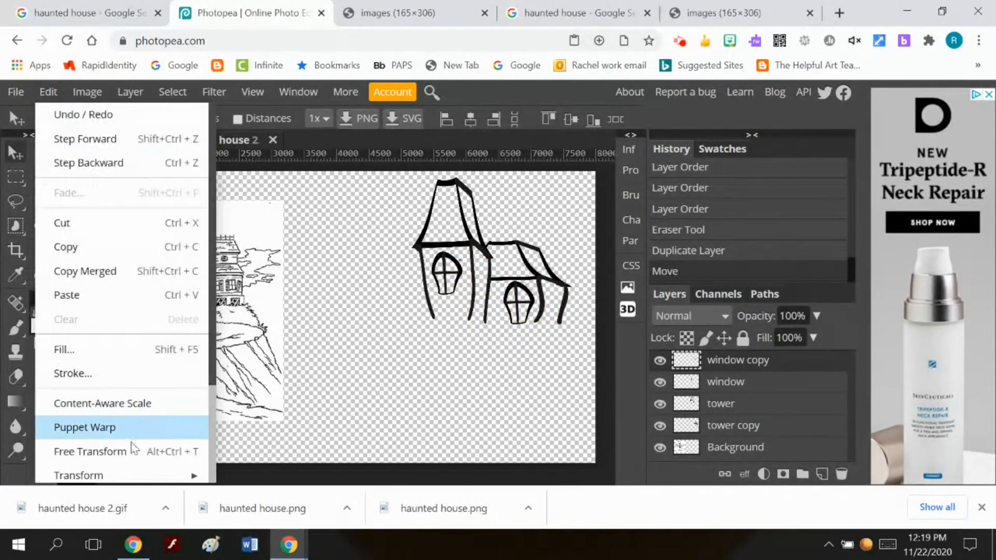
{"action": "mouse_move", "coordinate": [133, 474]}
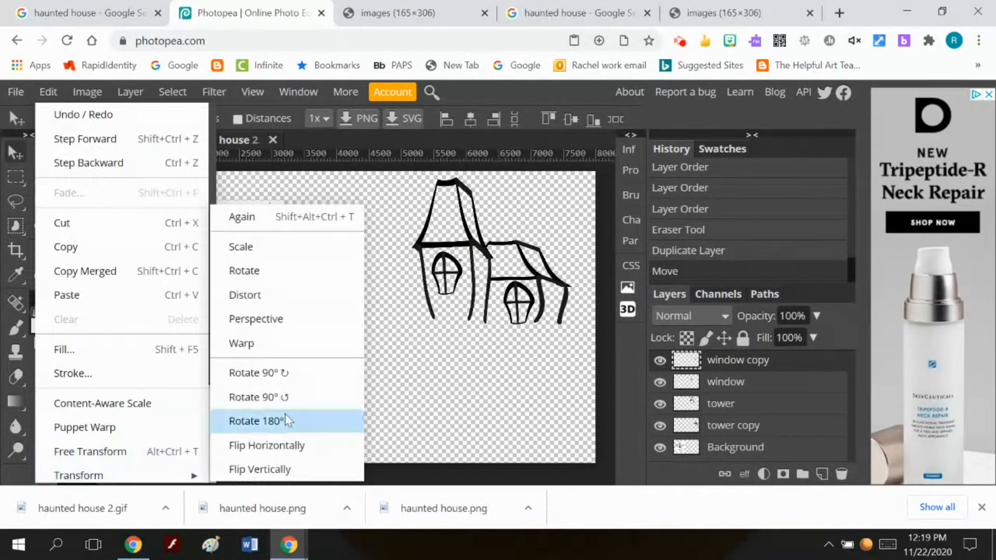
{"action": "left_click", "coordinate": [309, 261]}
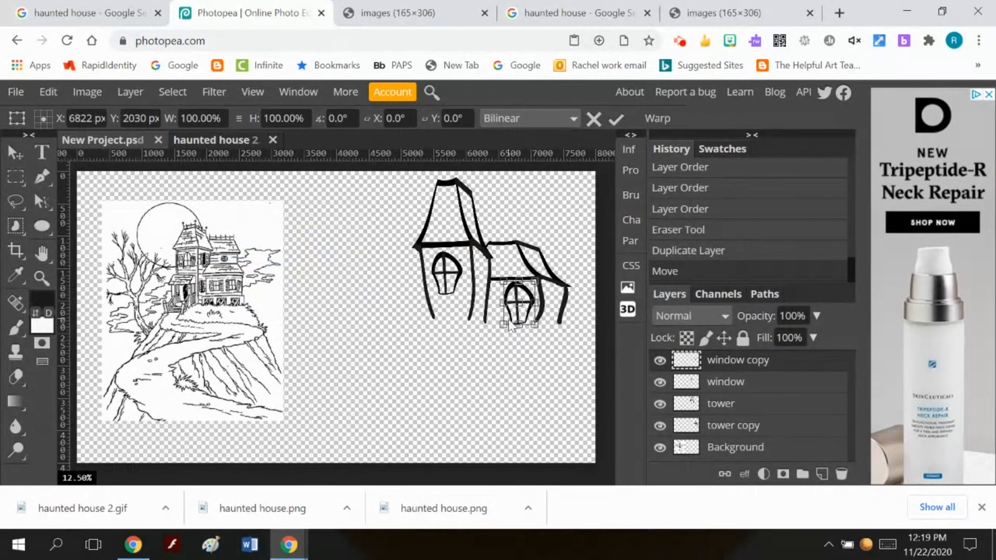
{"action": "left_click_drag", "start_coordinate": [502, 327], "coordinate": [509, 306]}
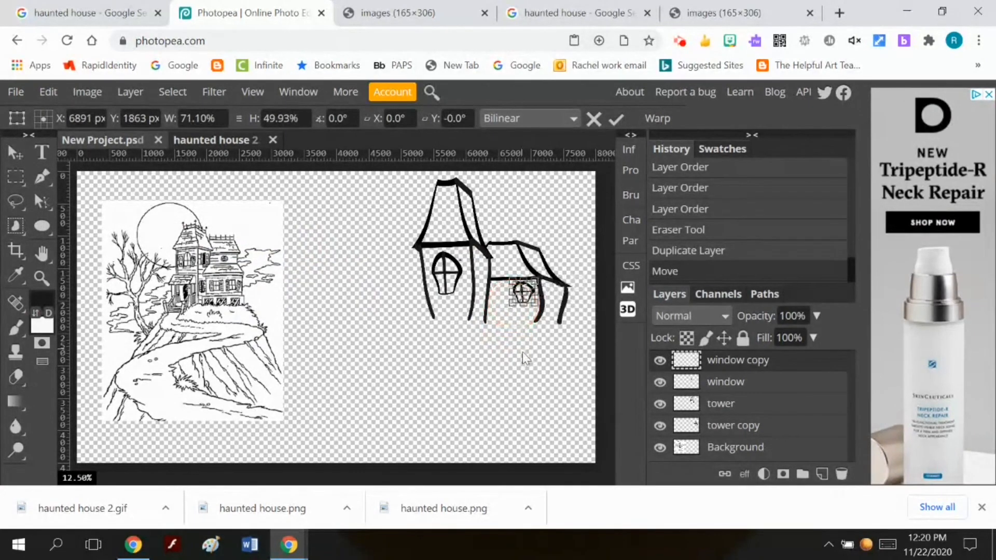
{"action": "left_click", "coordinate": [615, 119]}
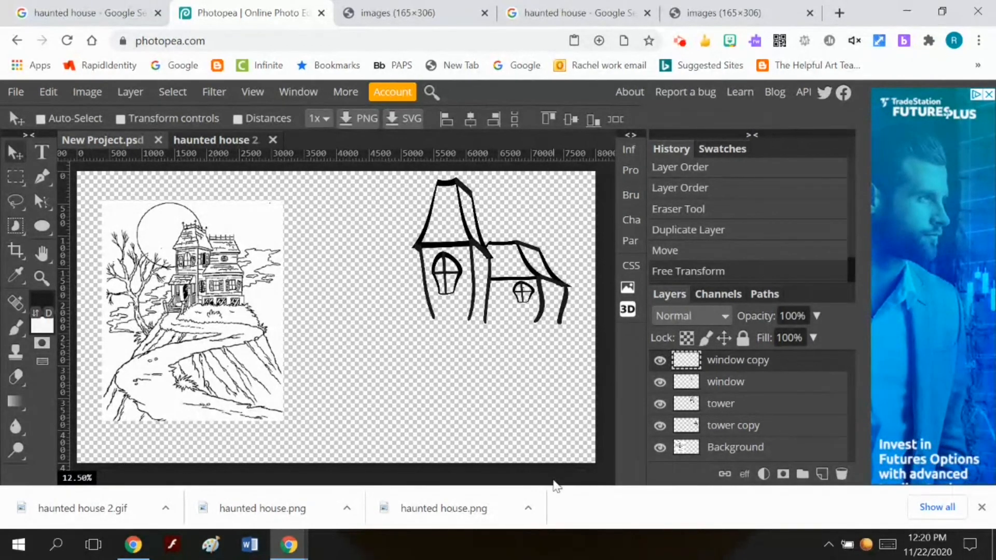
Step: Hide the Background layer with the reference drawing and save the project as a PSD
{"action": "left_click", "coordinate": [659, 447]}
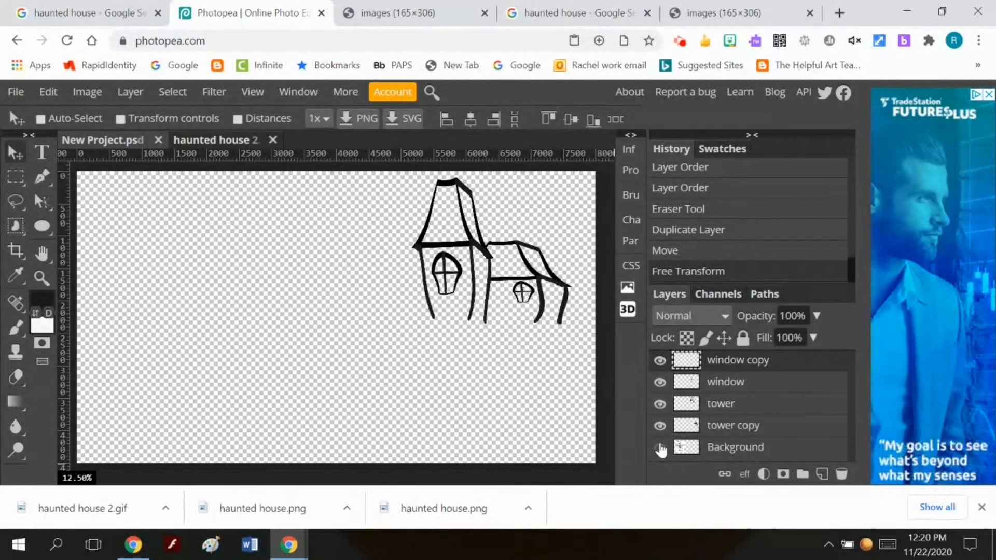
{"action": "left_click", "coordinate": [15, 92]}
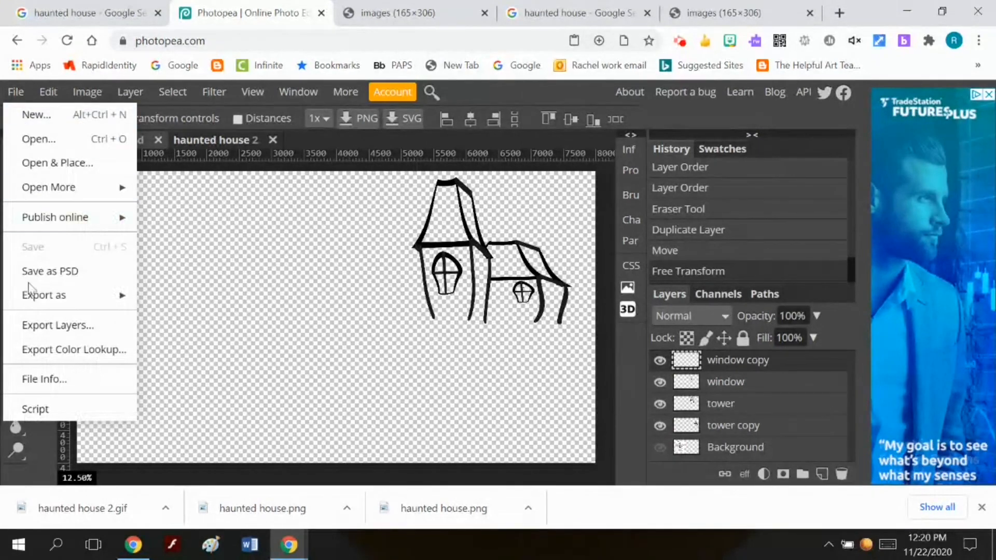
{"action": "left_click", "coordinate": [76, 271]}
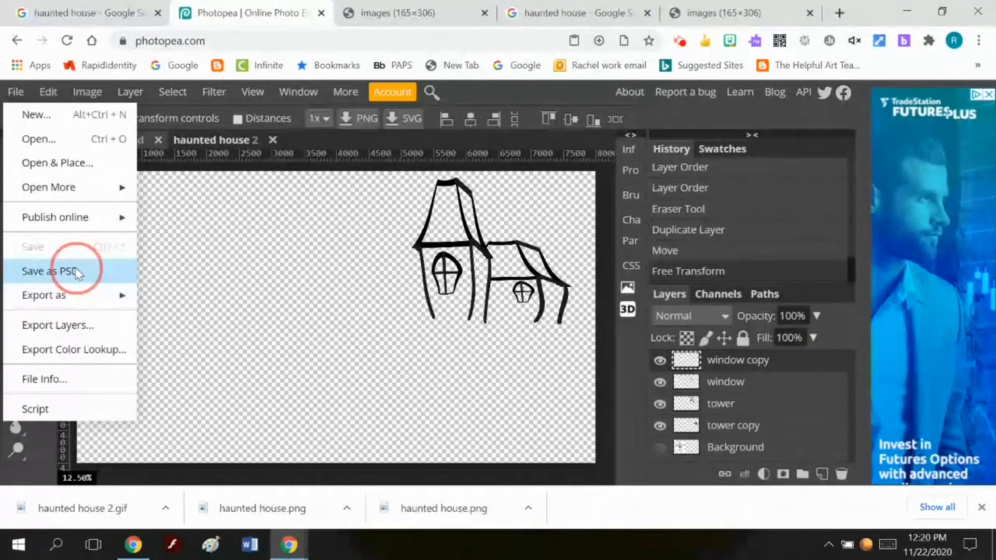